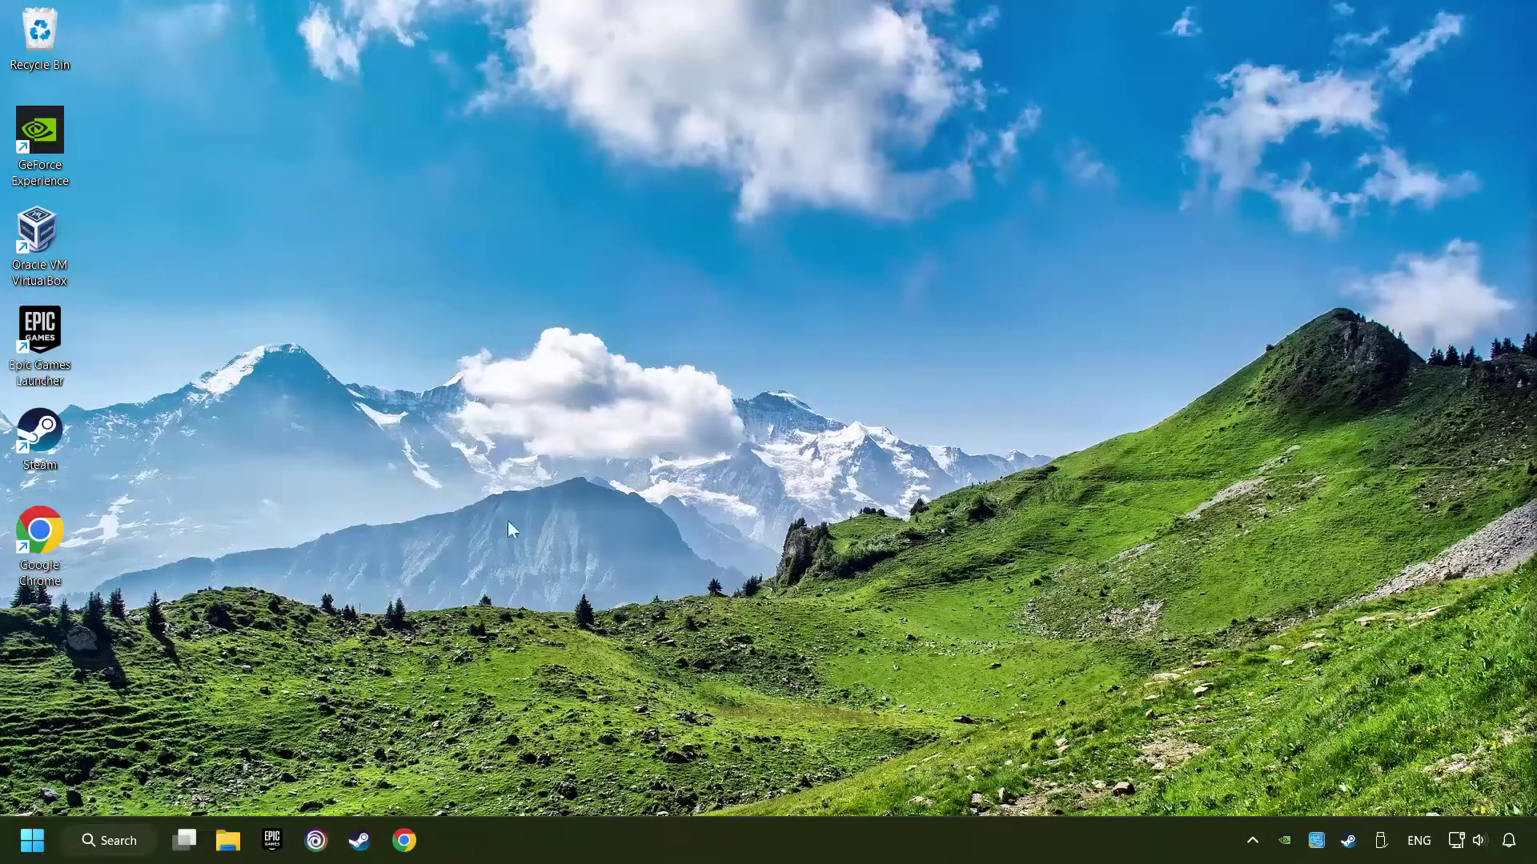
Step: Open the taskbar search to look up 'device manager'
click(108, 840)
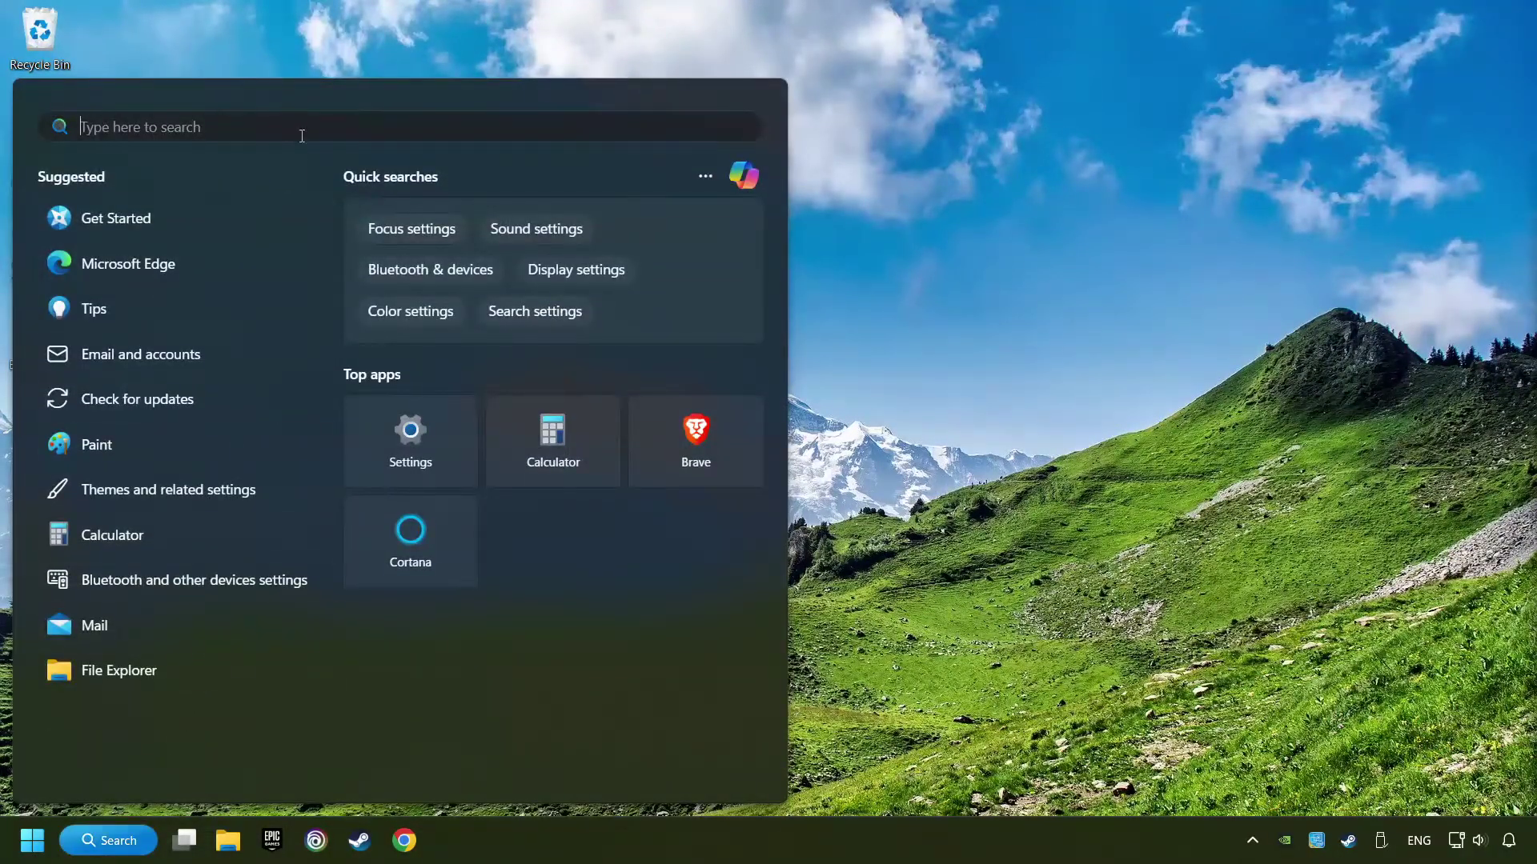
text(device manager)
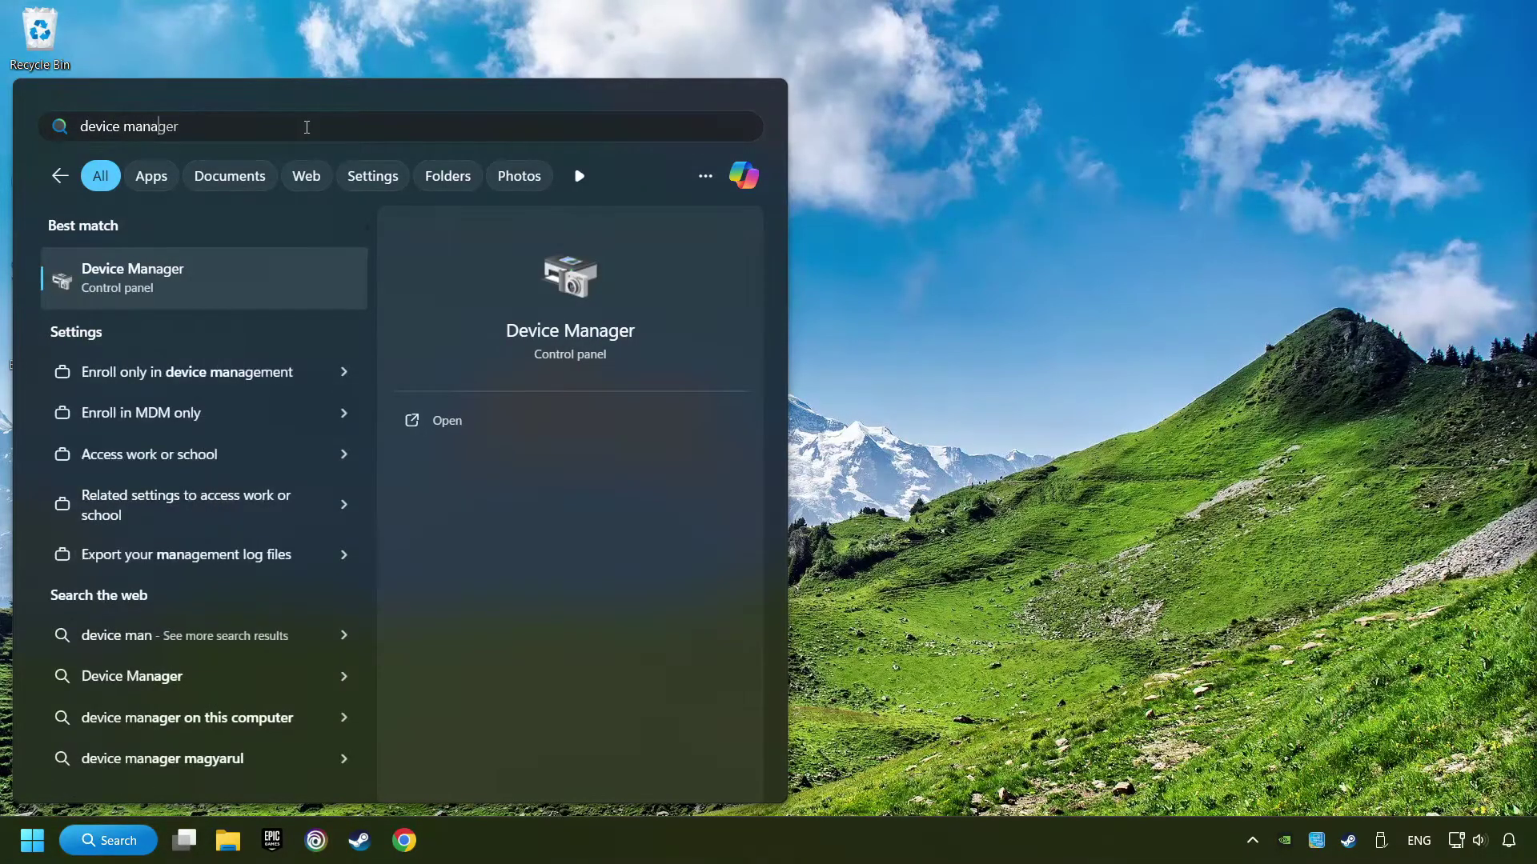
Step: Open Device Manager and expand Display adapters to the NVIDIA GeForce GTX 1050 Ti
click(318, 280)
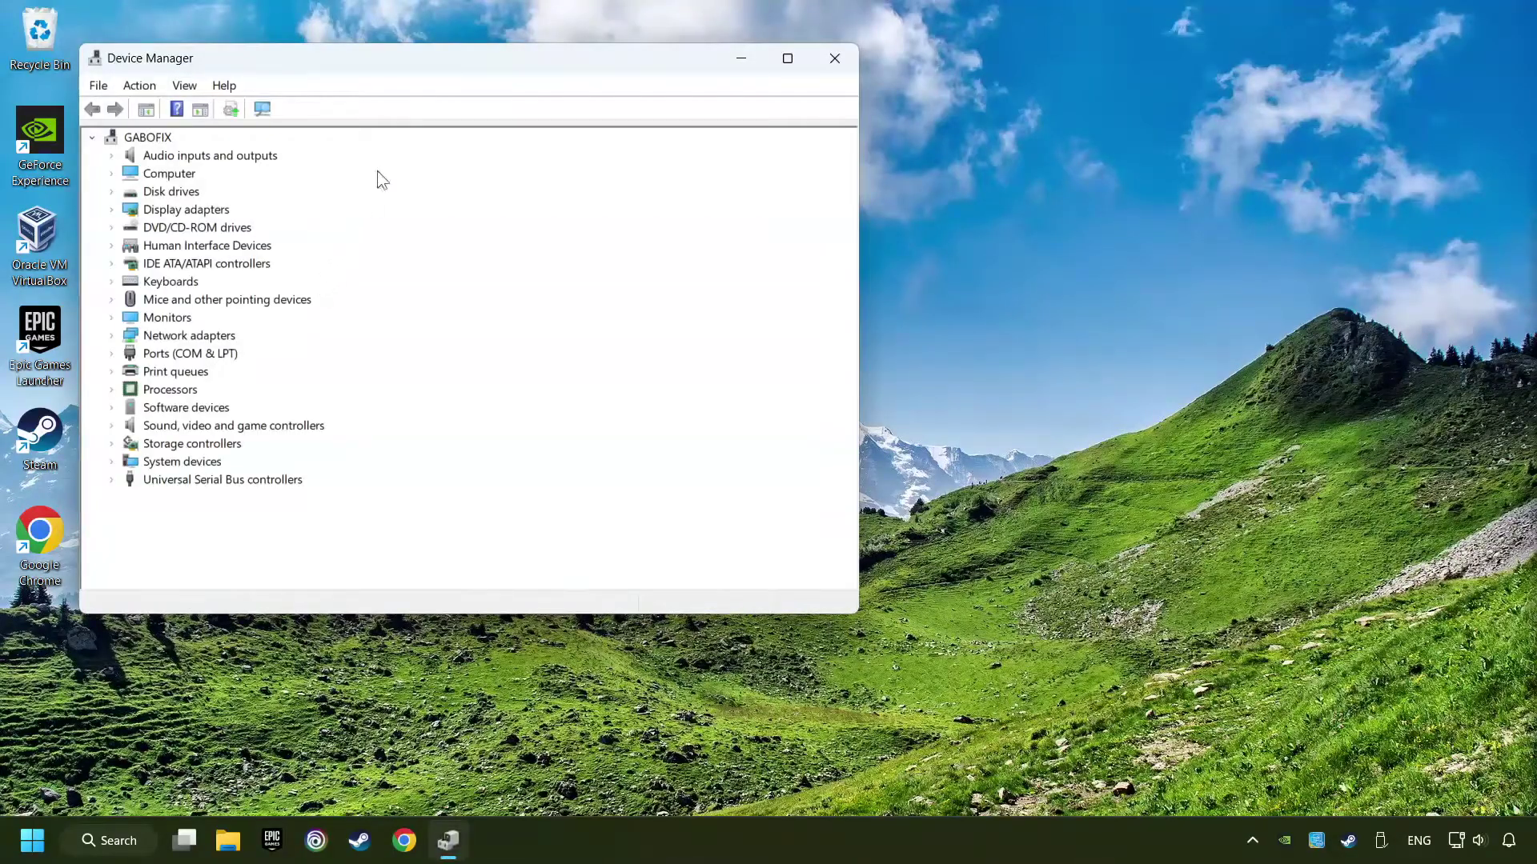
drag(433, 63, 683, 156)
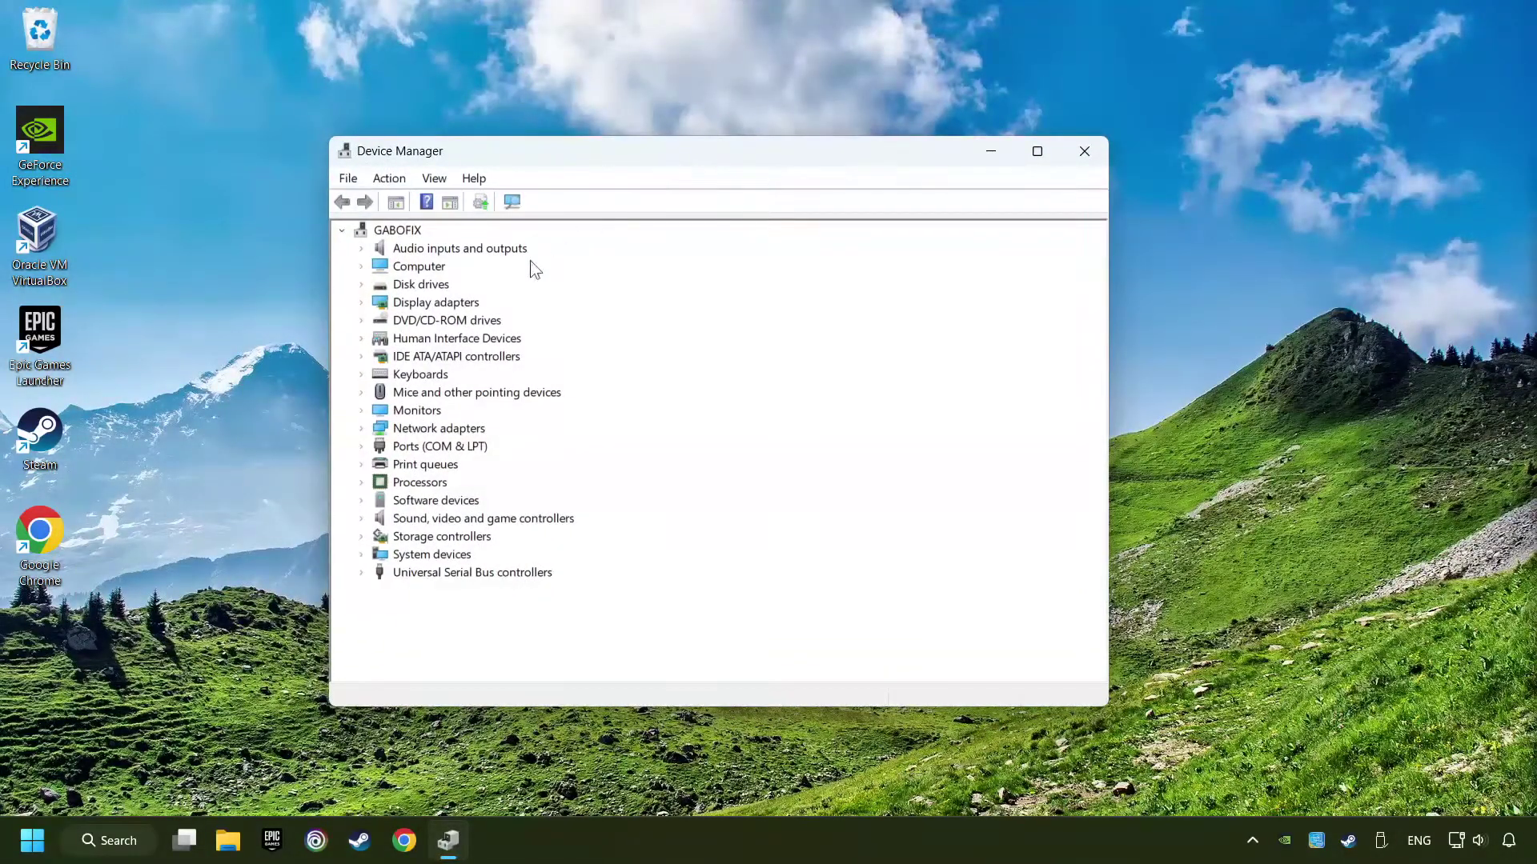
click(421, 304)
click(362, 304)
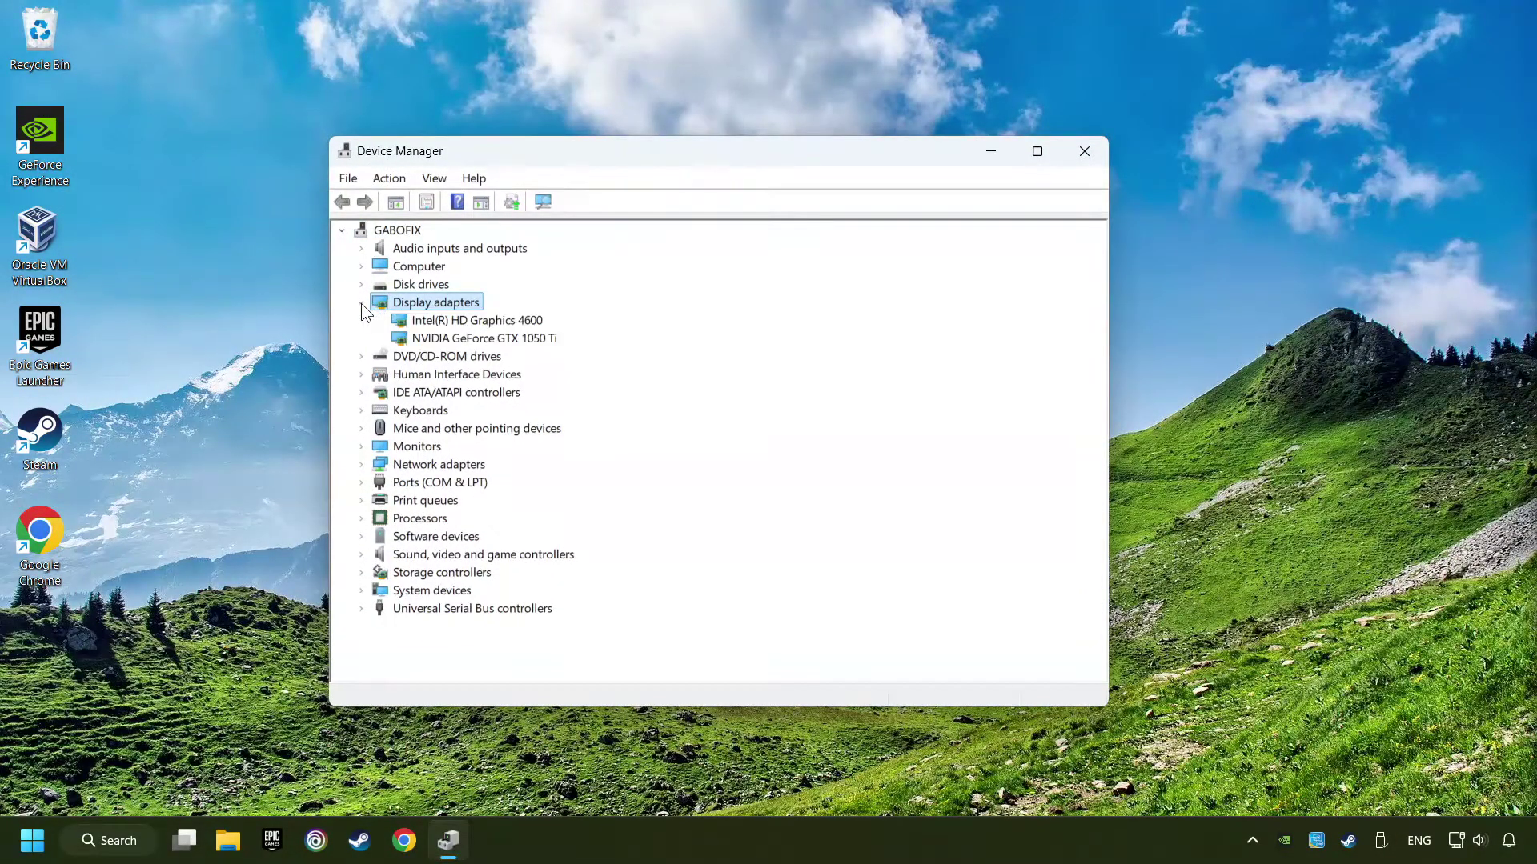
click(400, 337)
Step: Search automatically for a newer GTX 1050 Ti driver, then close Device Manager
right_click(479, 338)
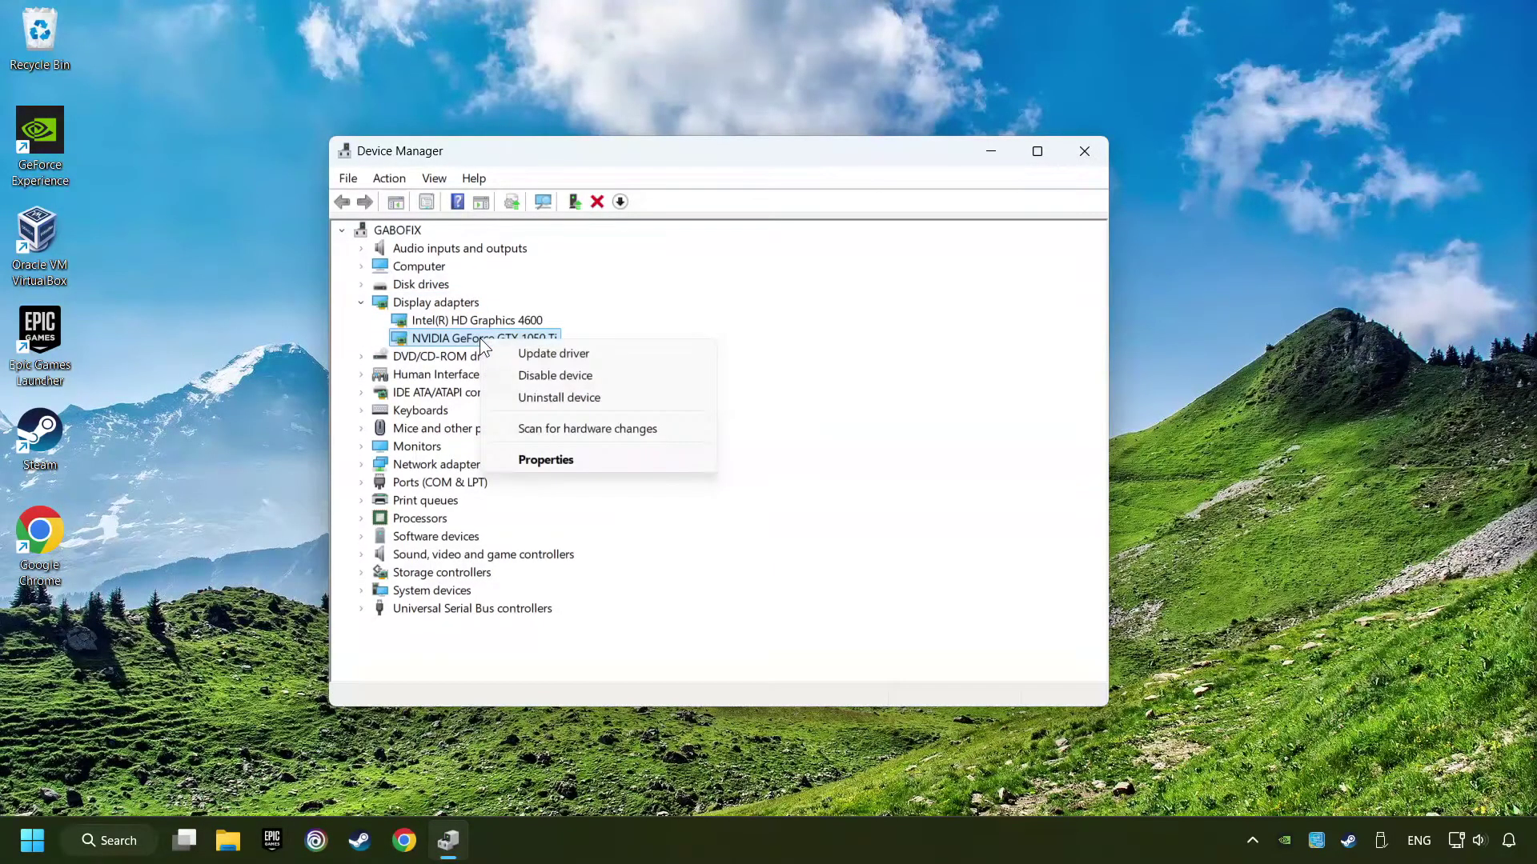
click(616, 350)
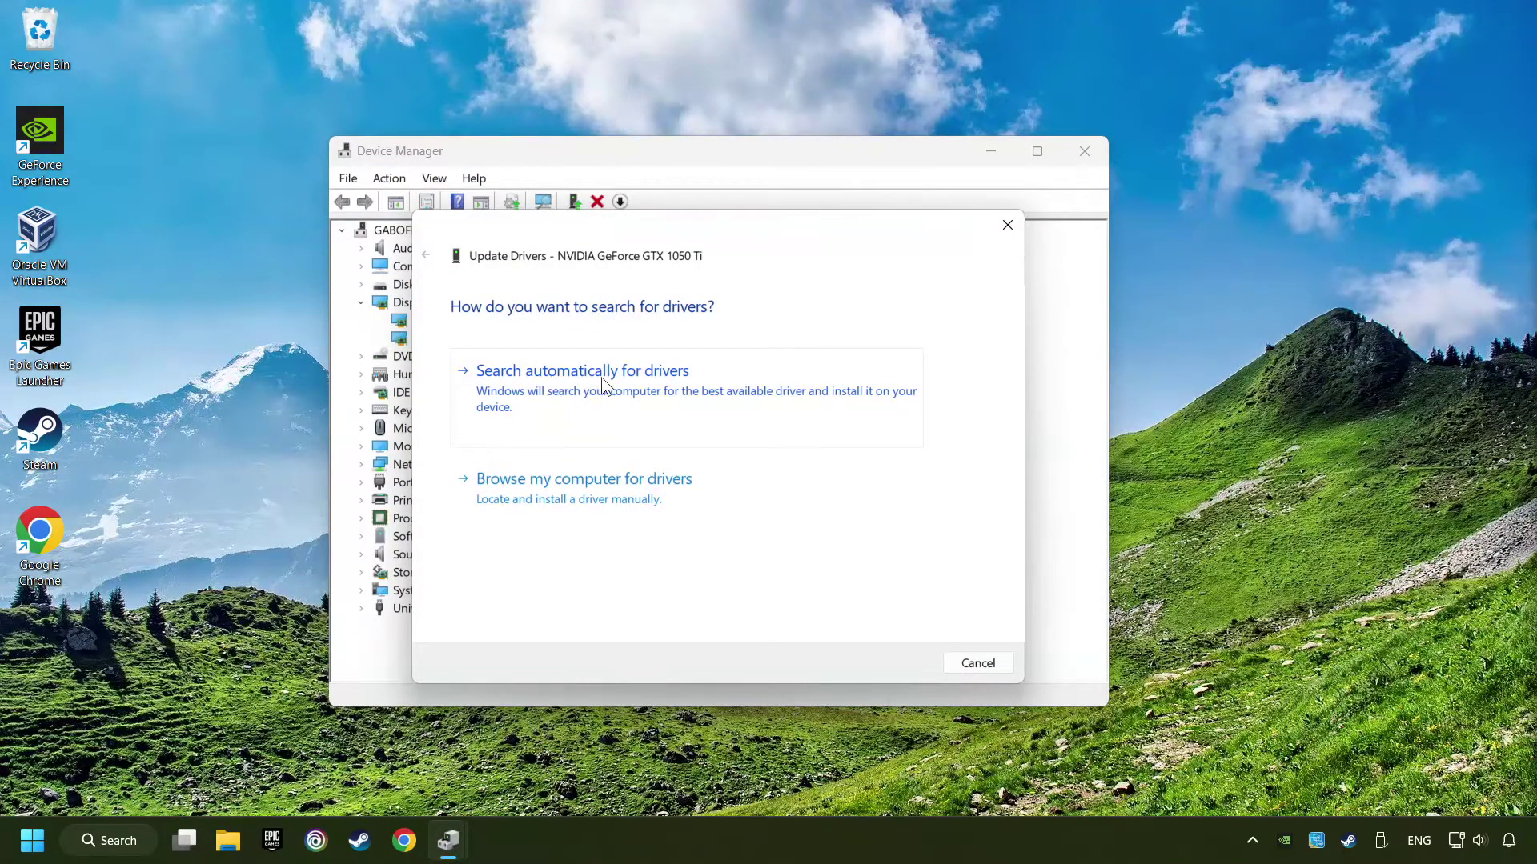
click(600, 384)
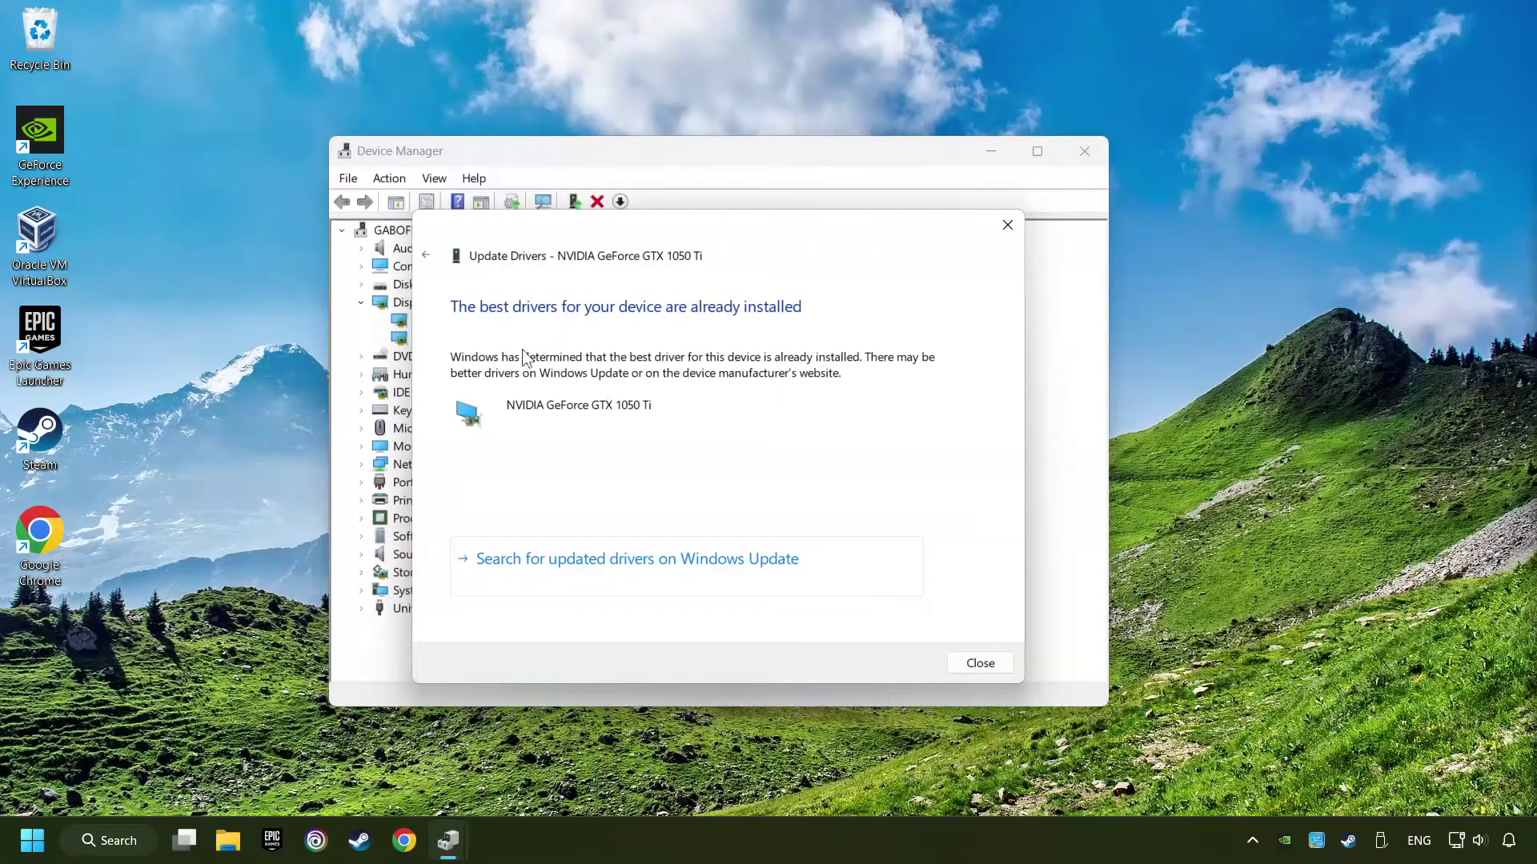
click(981, 662)
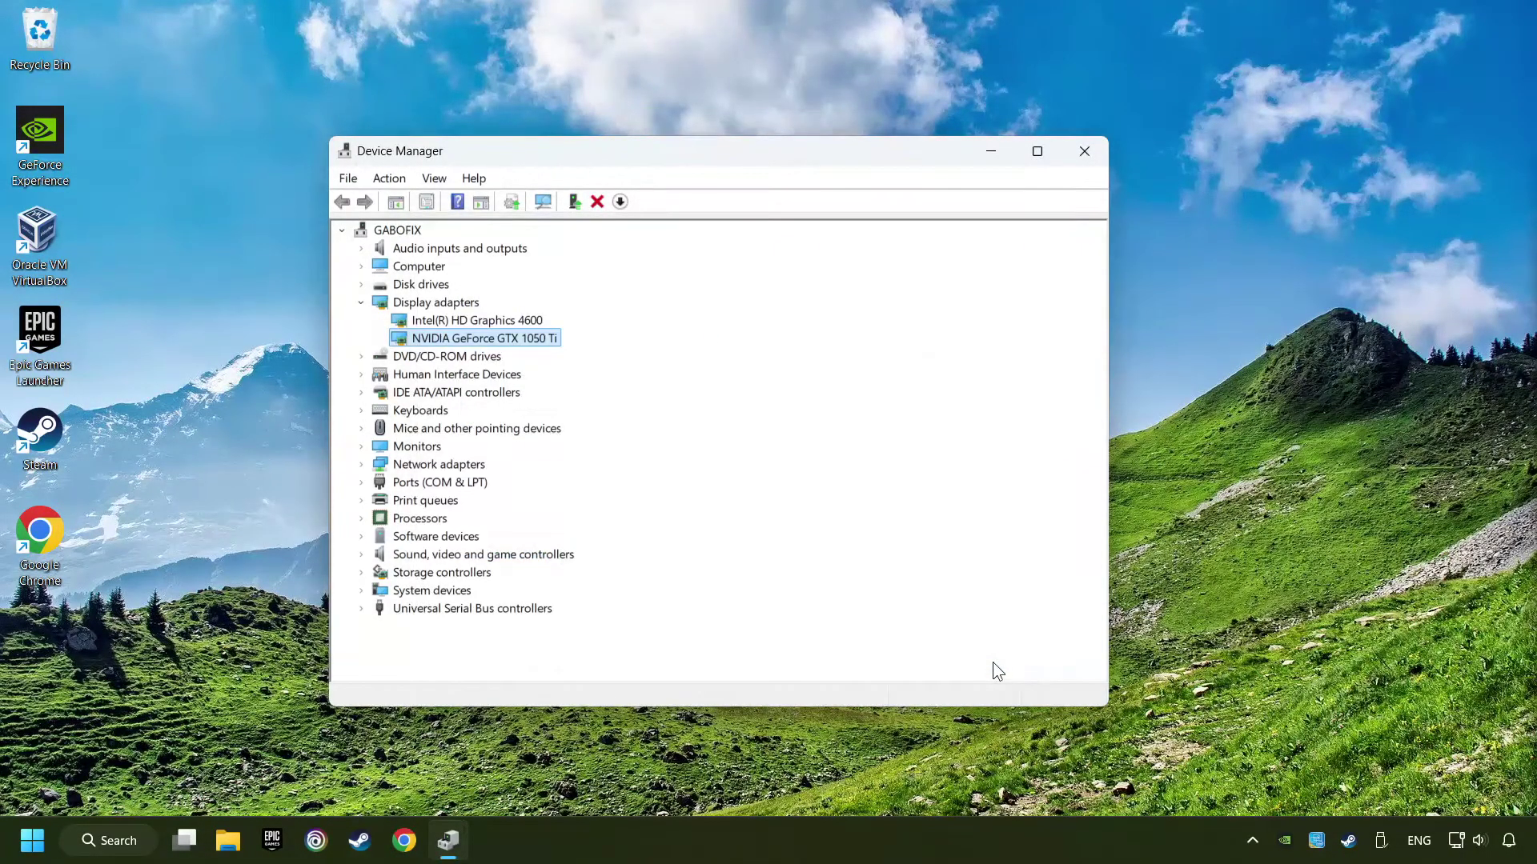
click(1084, 148)
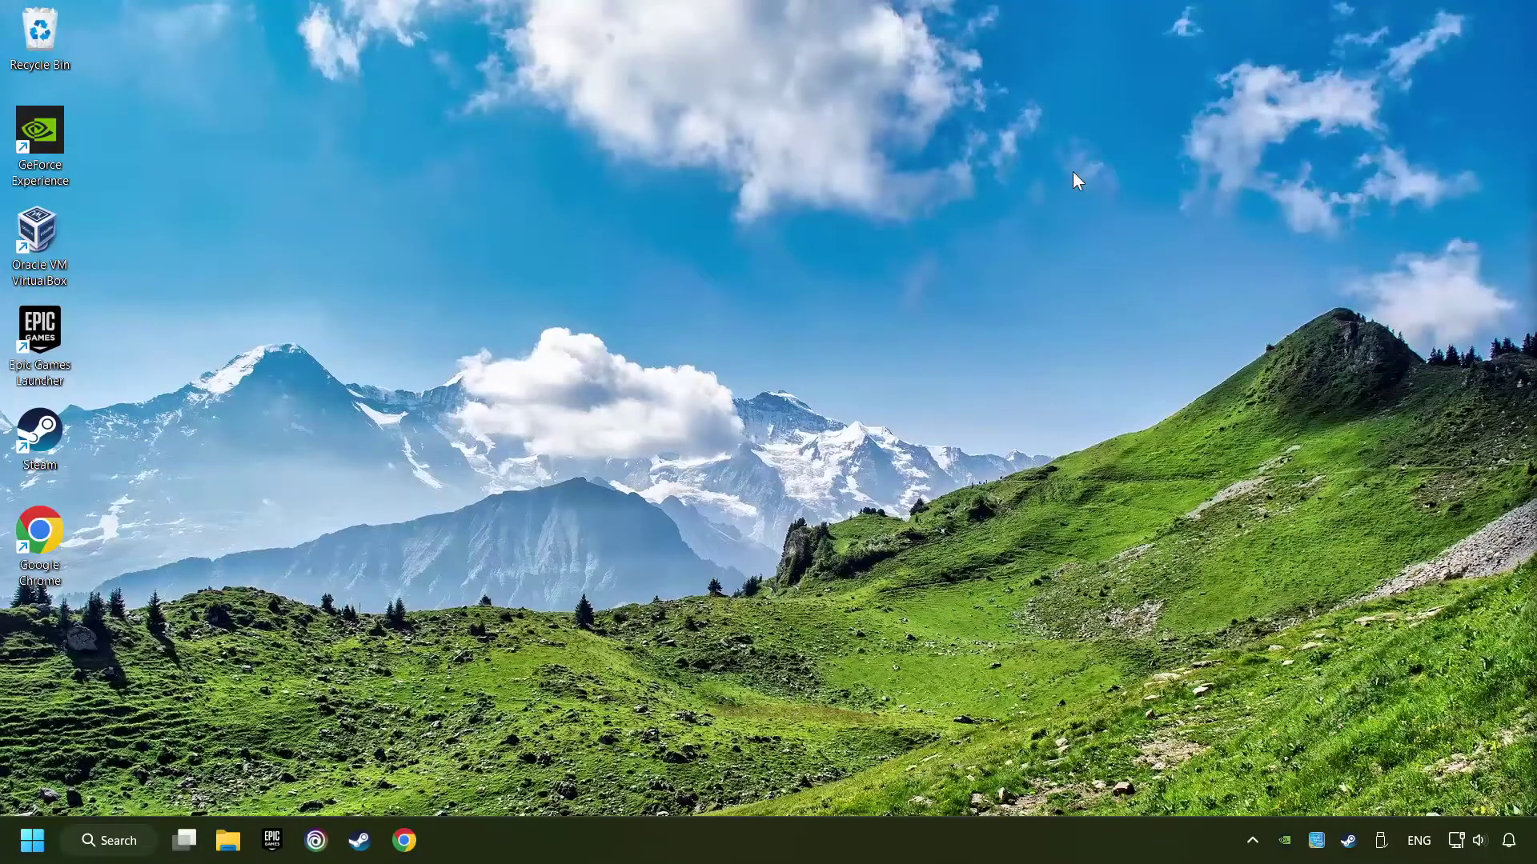
Step: Launch Chrome and search Google for 'nvidia geforce driver download'
click(403, 840)
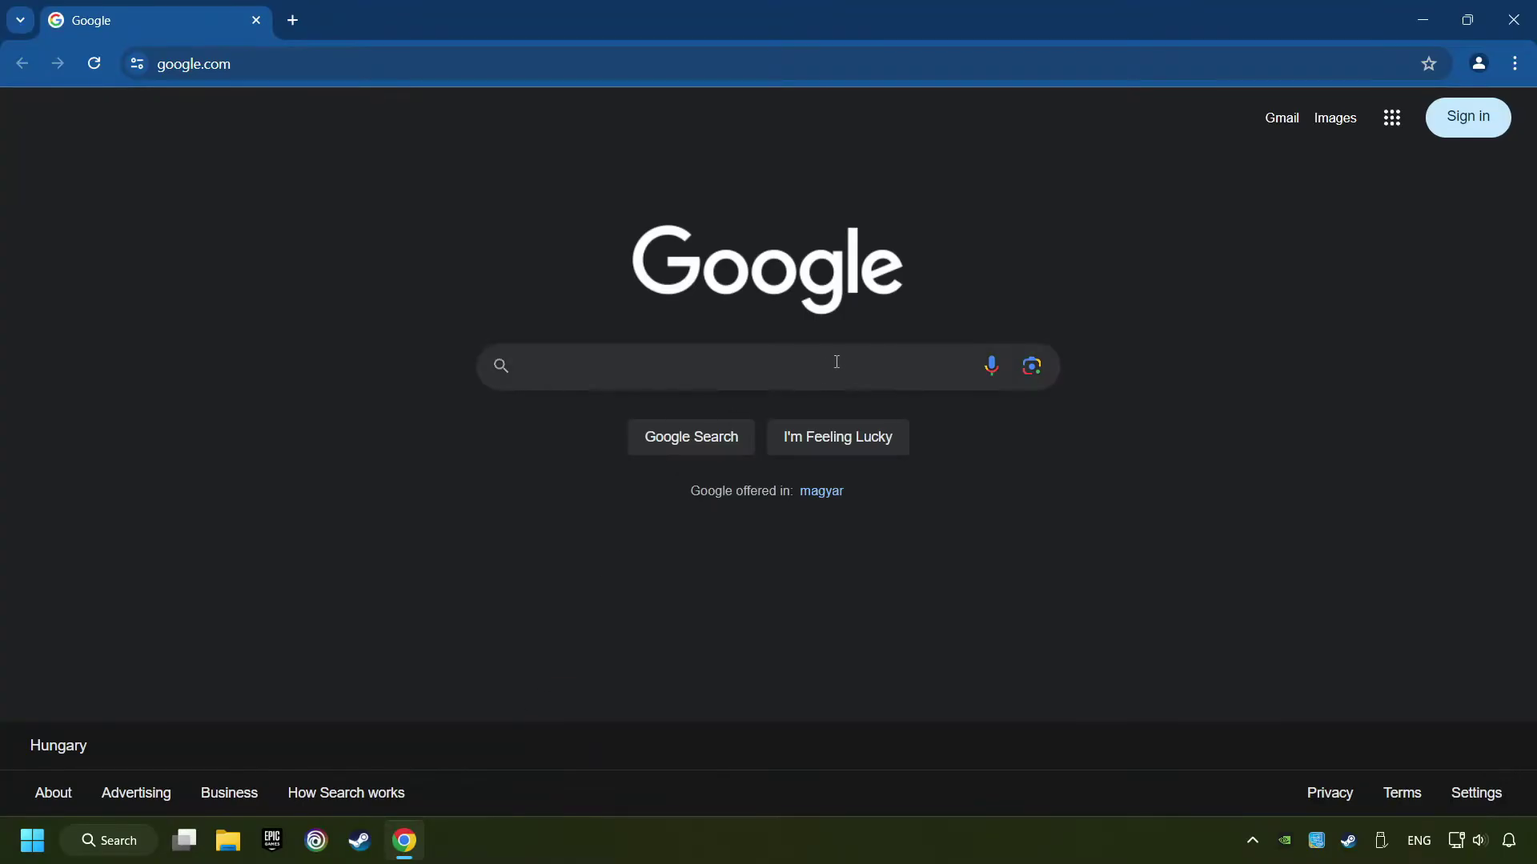
text(nvidia geforce driver d)
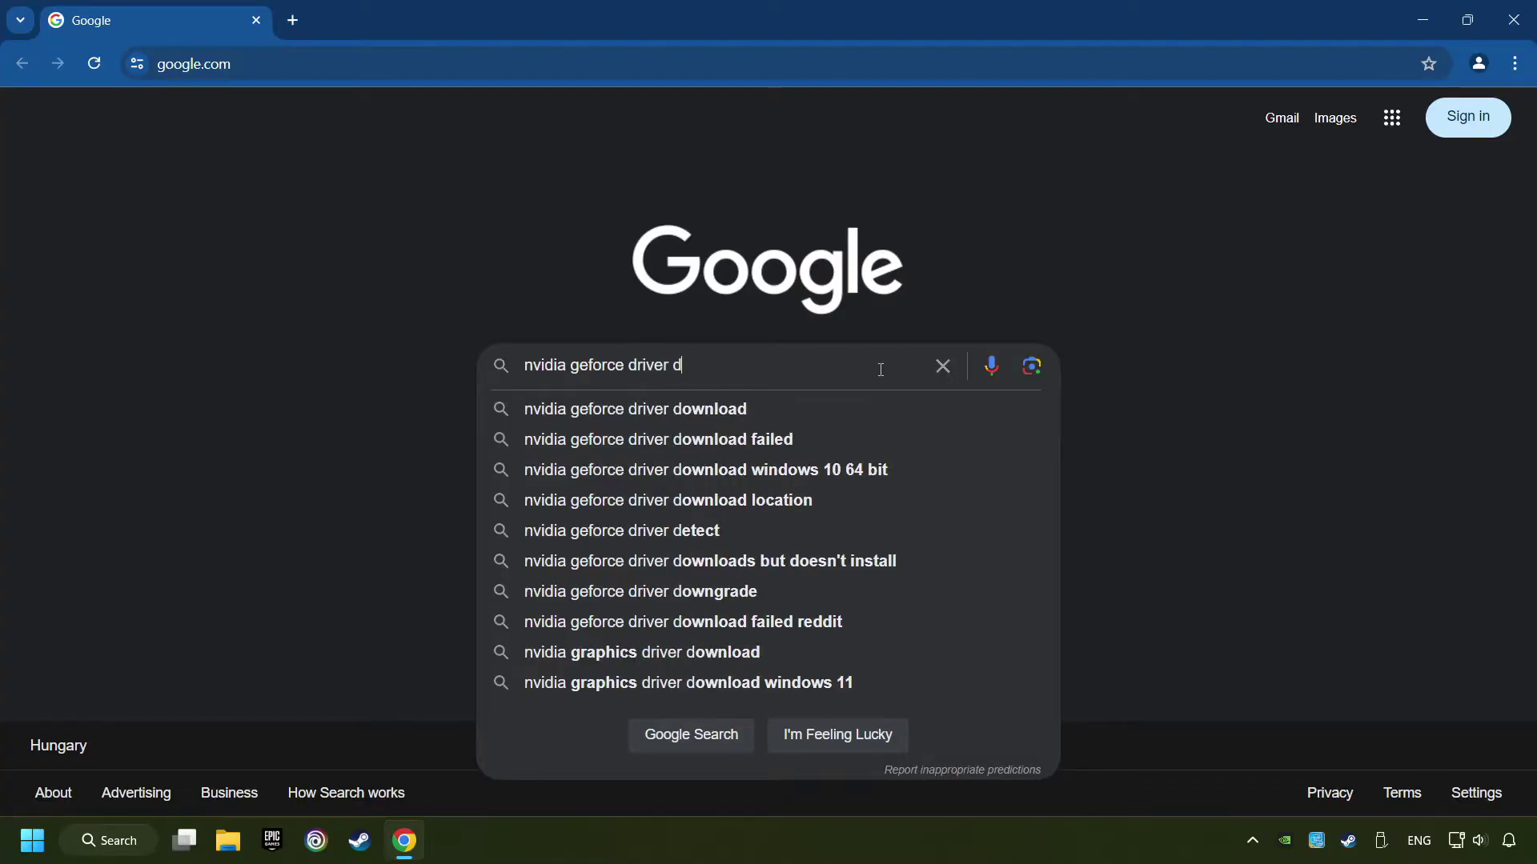
text(ownload)
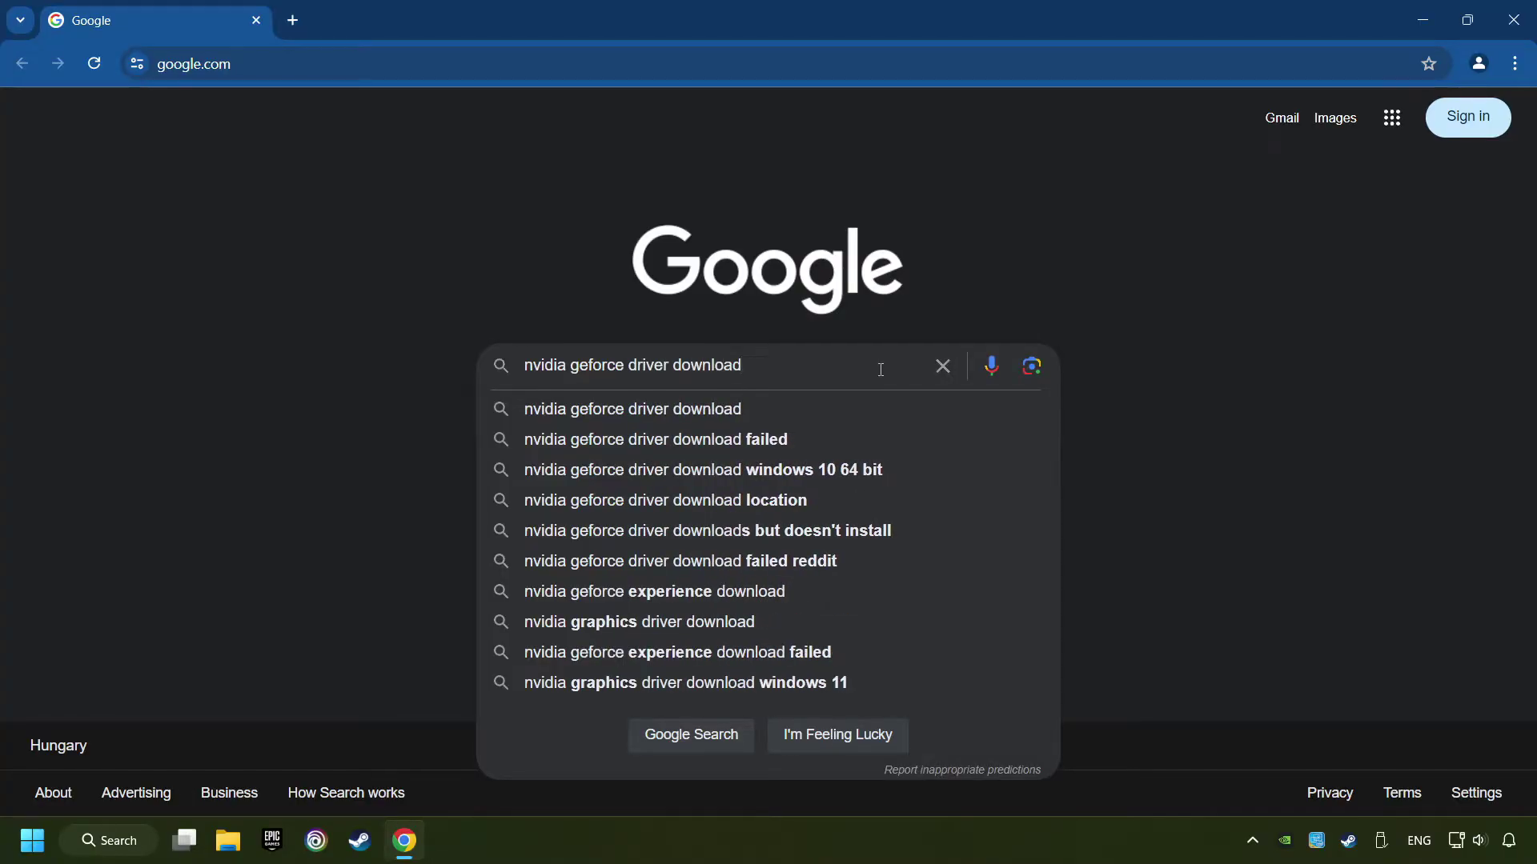
key(Return)
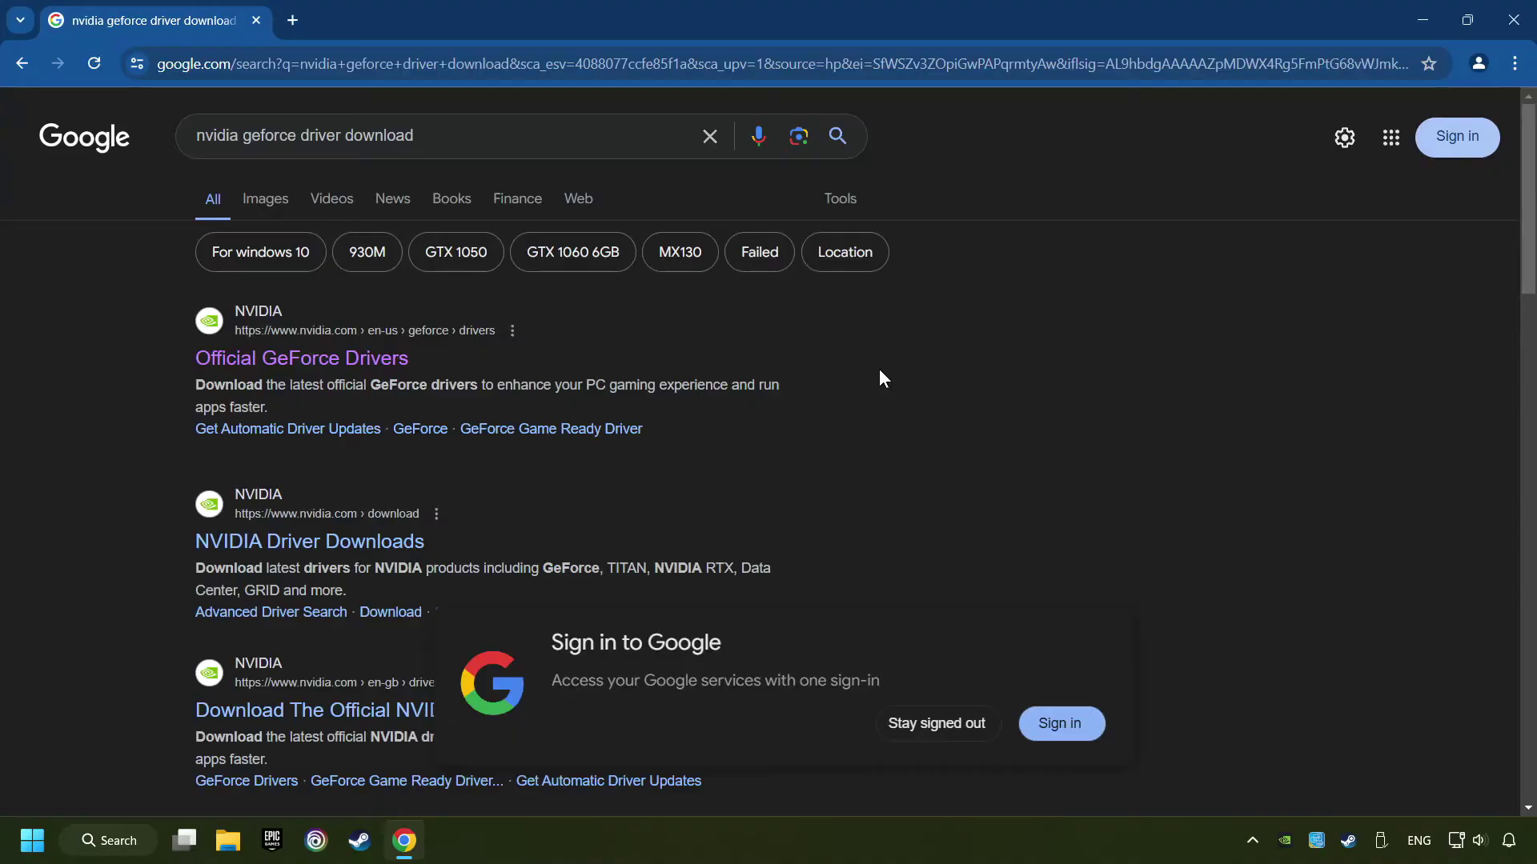
Step: Download the GeForce Experience installer from NVIDIA's GeForce Drivers page, run it, and close Chrome
click(297, 364)
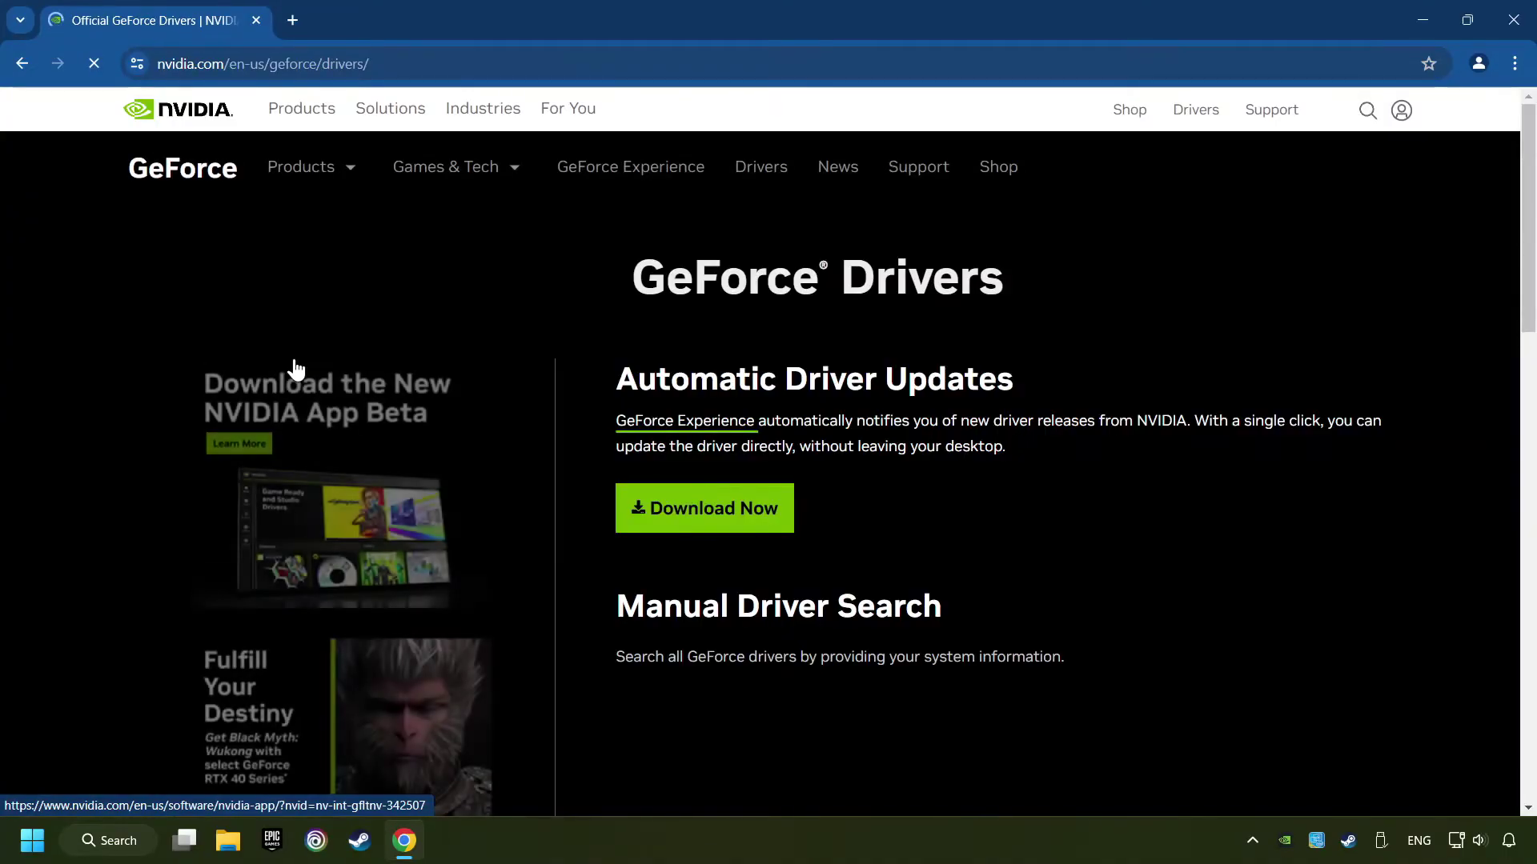
click(726, 520)
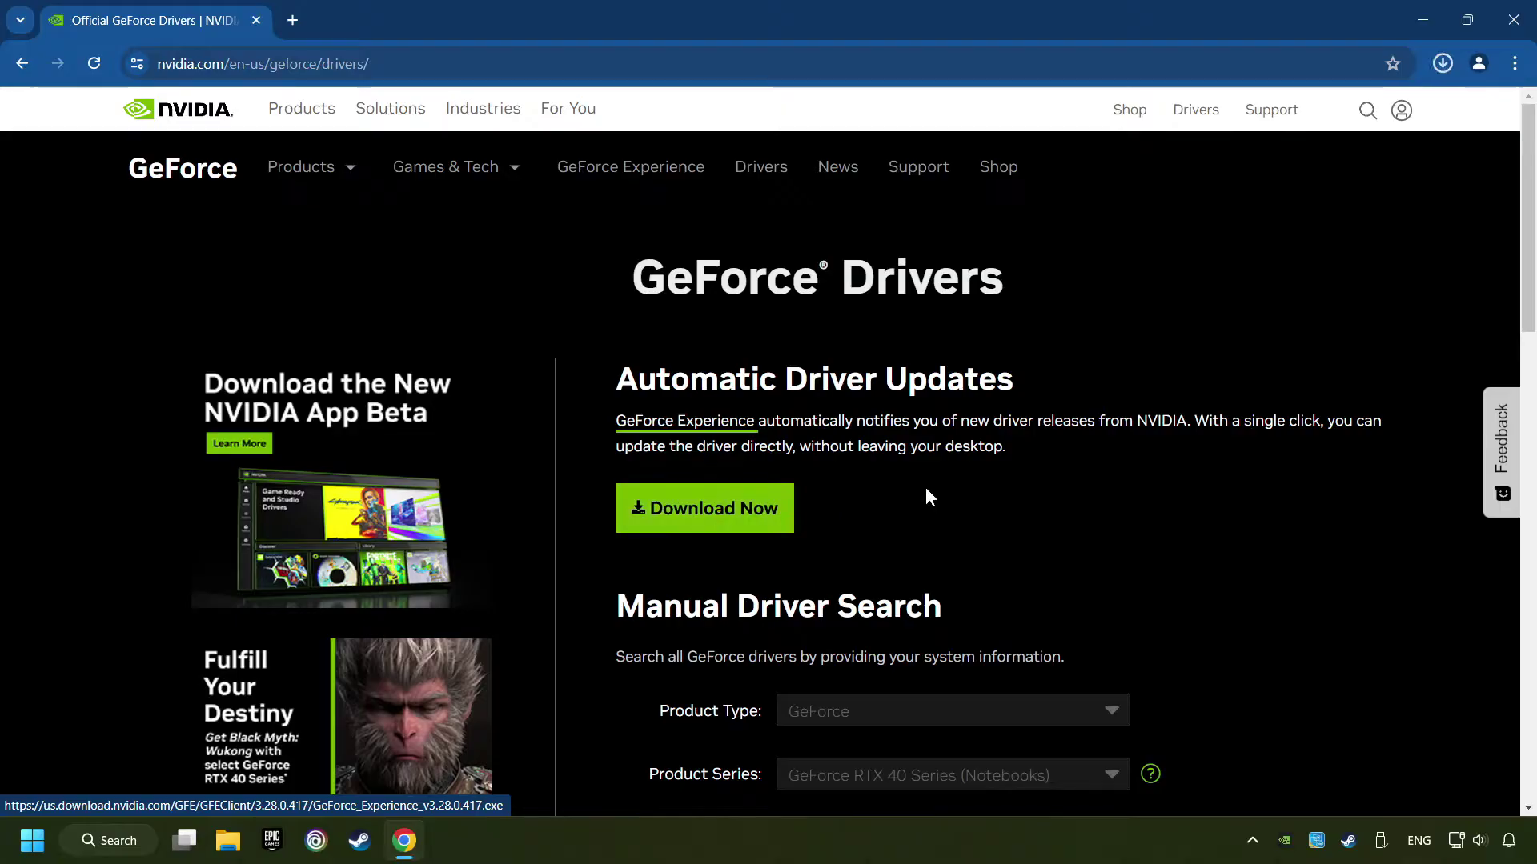
click(1441, 68)
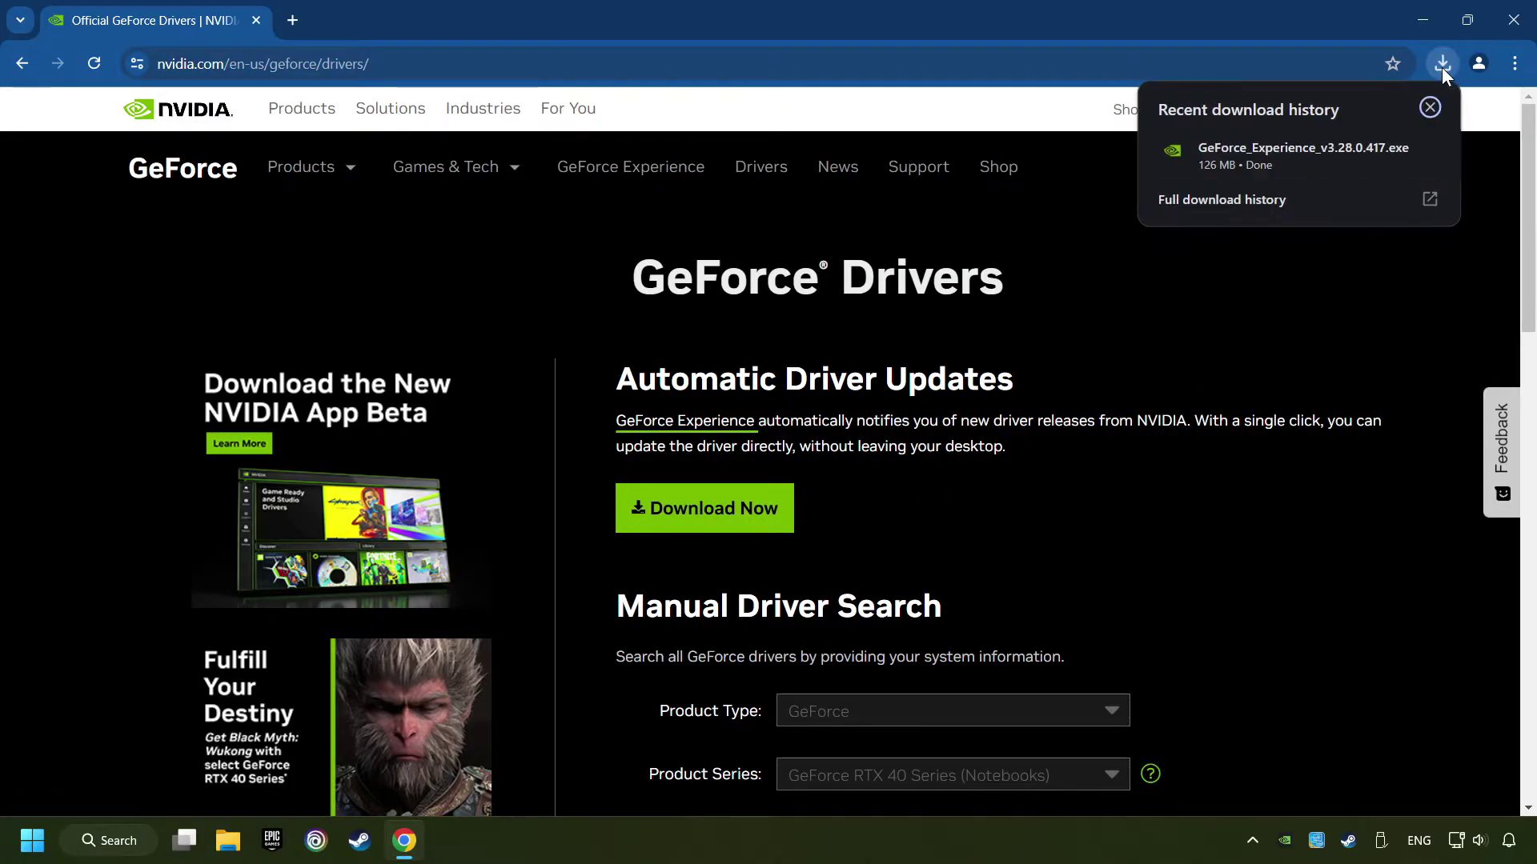
click(1315, 151)
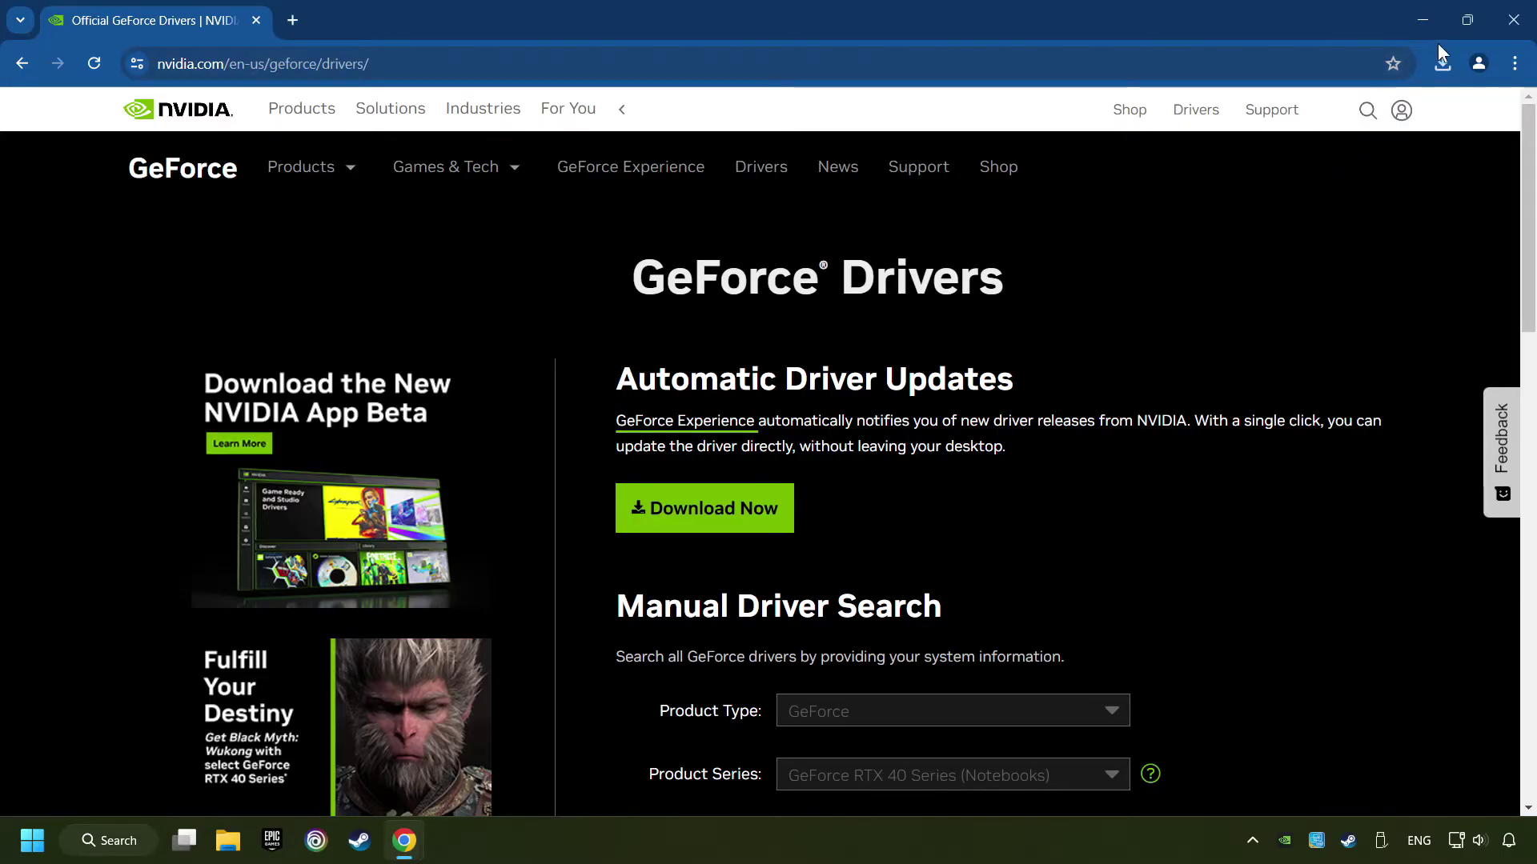
click(1515, 20)
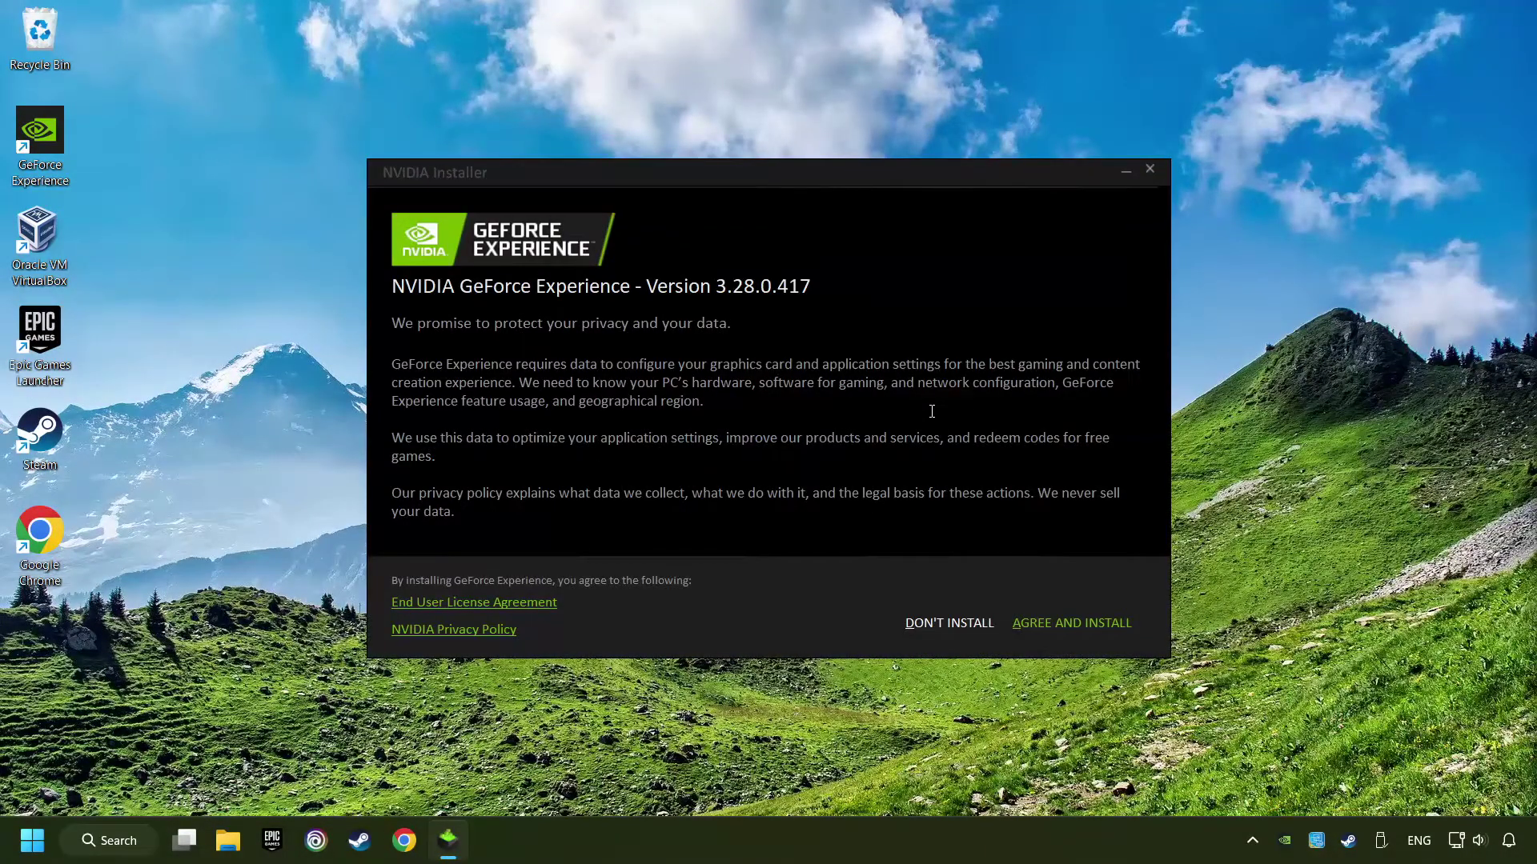
Step: Install GeForce Experience, confirm Game Ready Driver 556.12 is the latest, and close it
click(1124, 638)
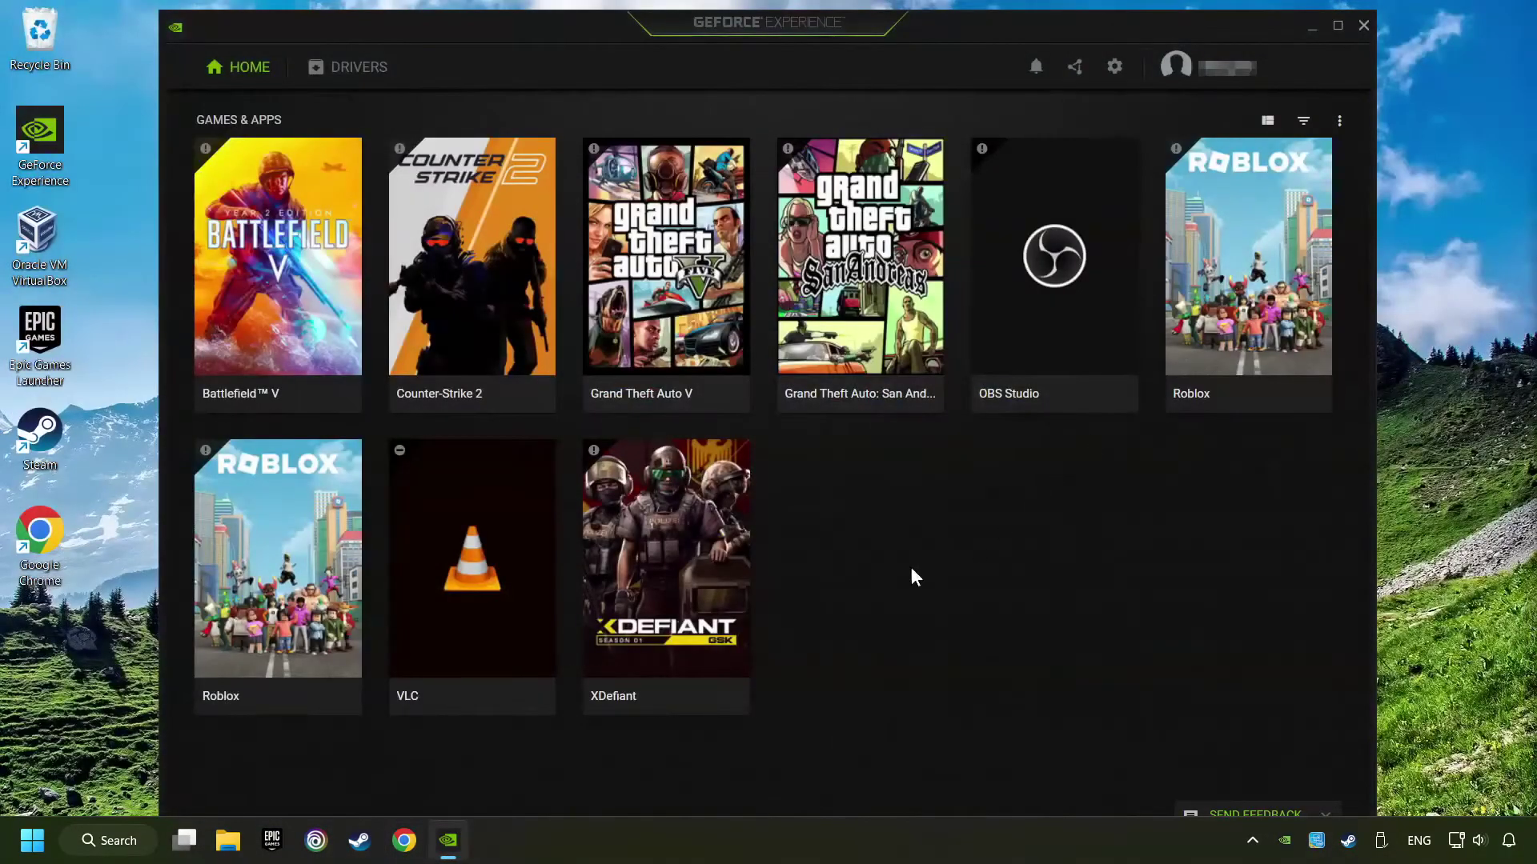
click(357, 72)
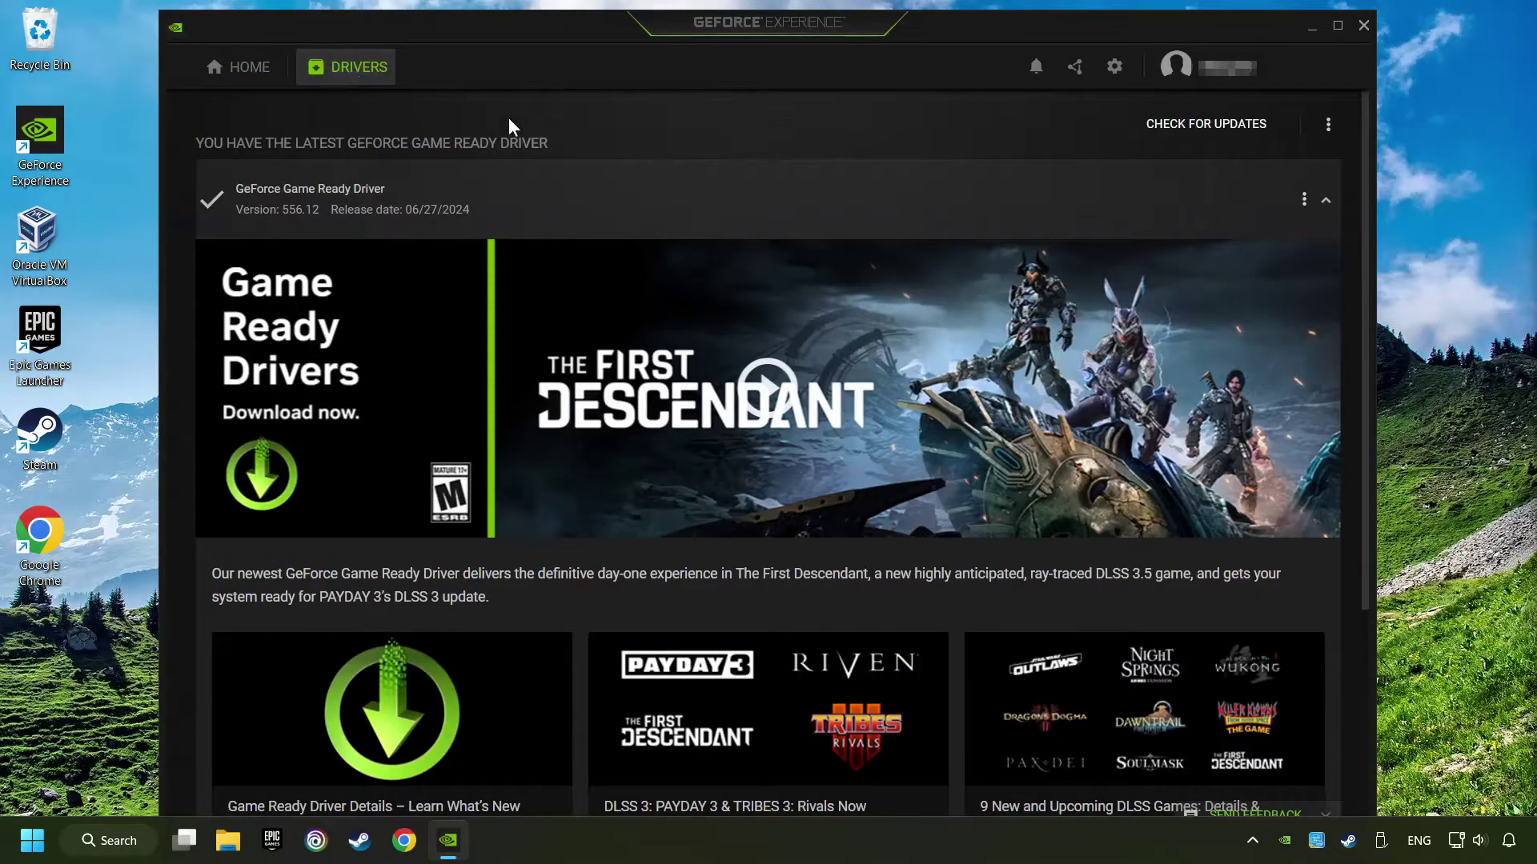
click(1212, 129)
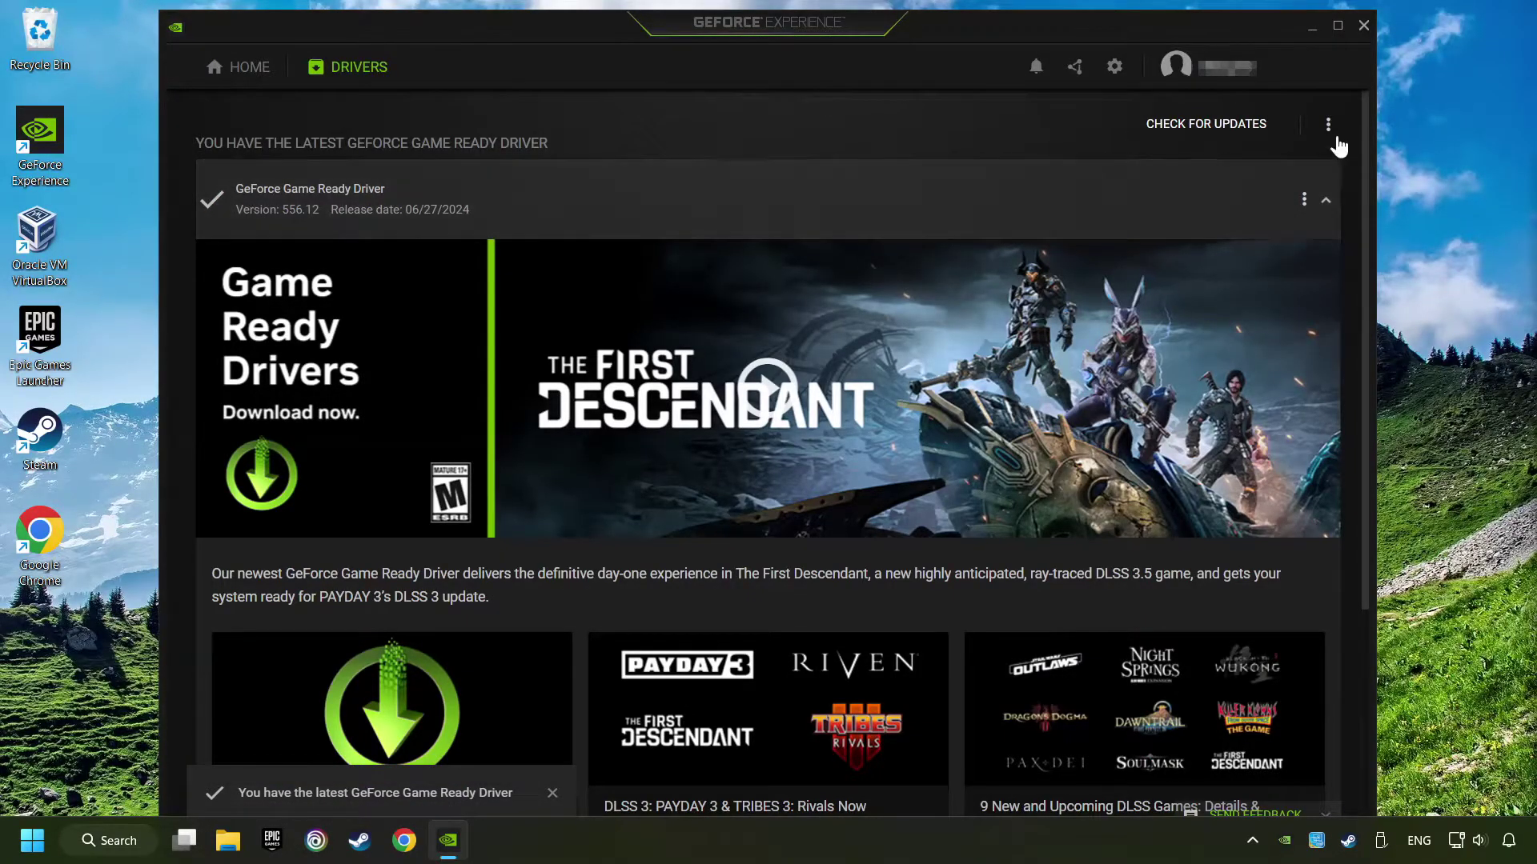
click(1363, 22)
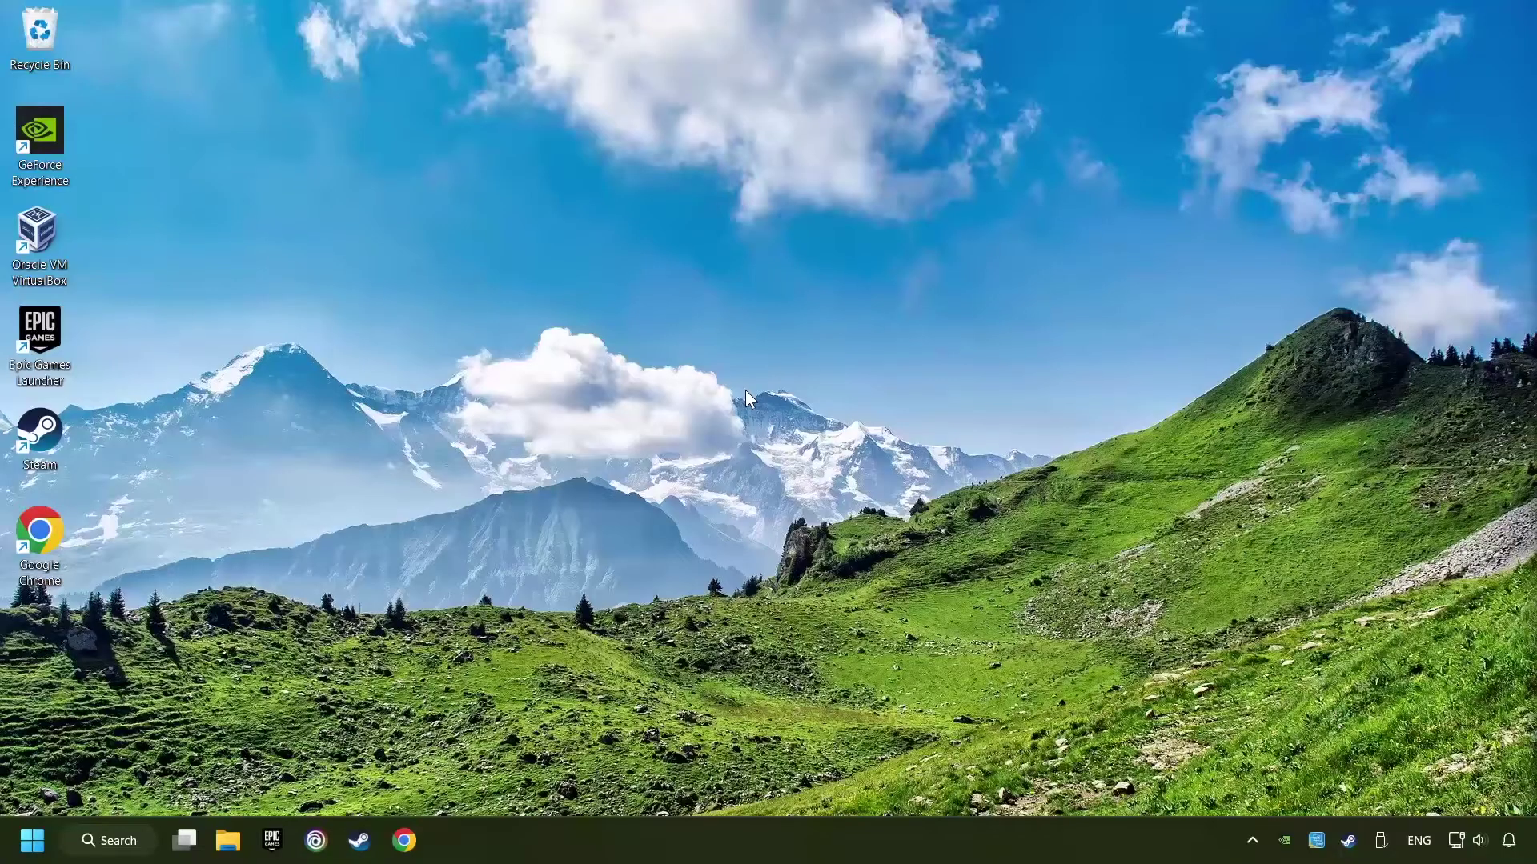
Step: Search Windows for 'graphics settings' and open the Graphics settings page
click(118, 840)
text(graphics sett)
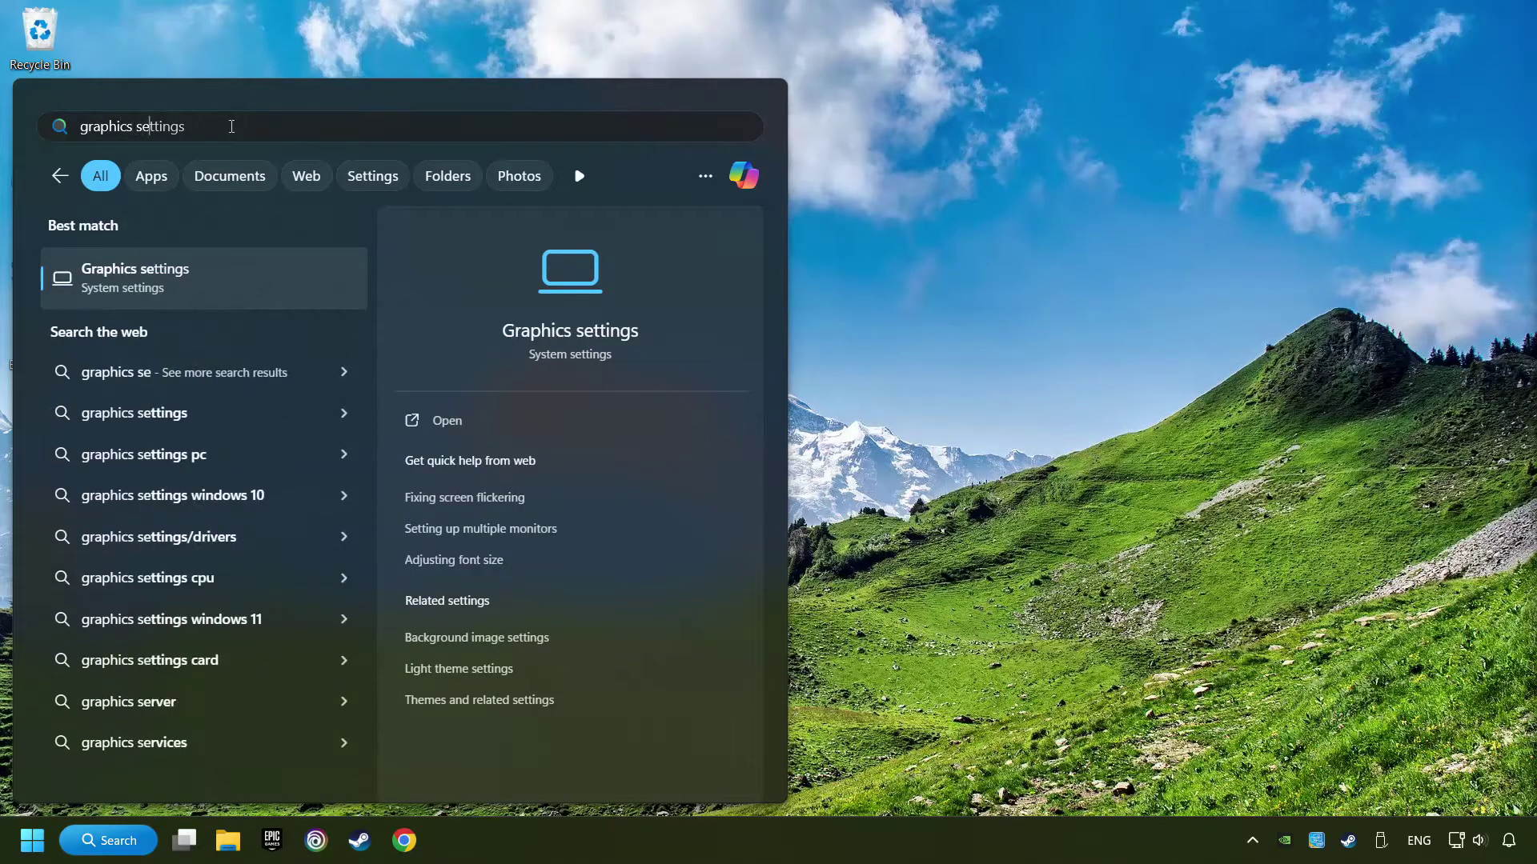
text(ings)
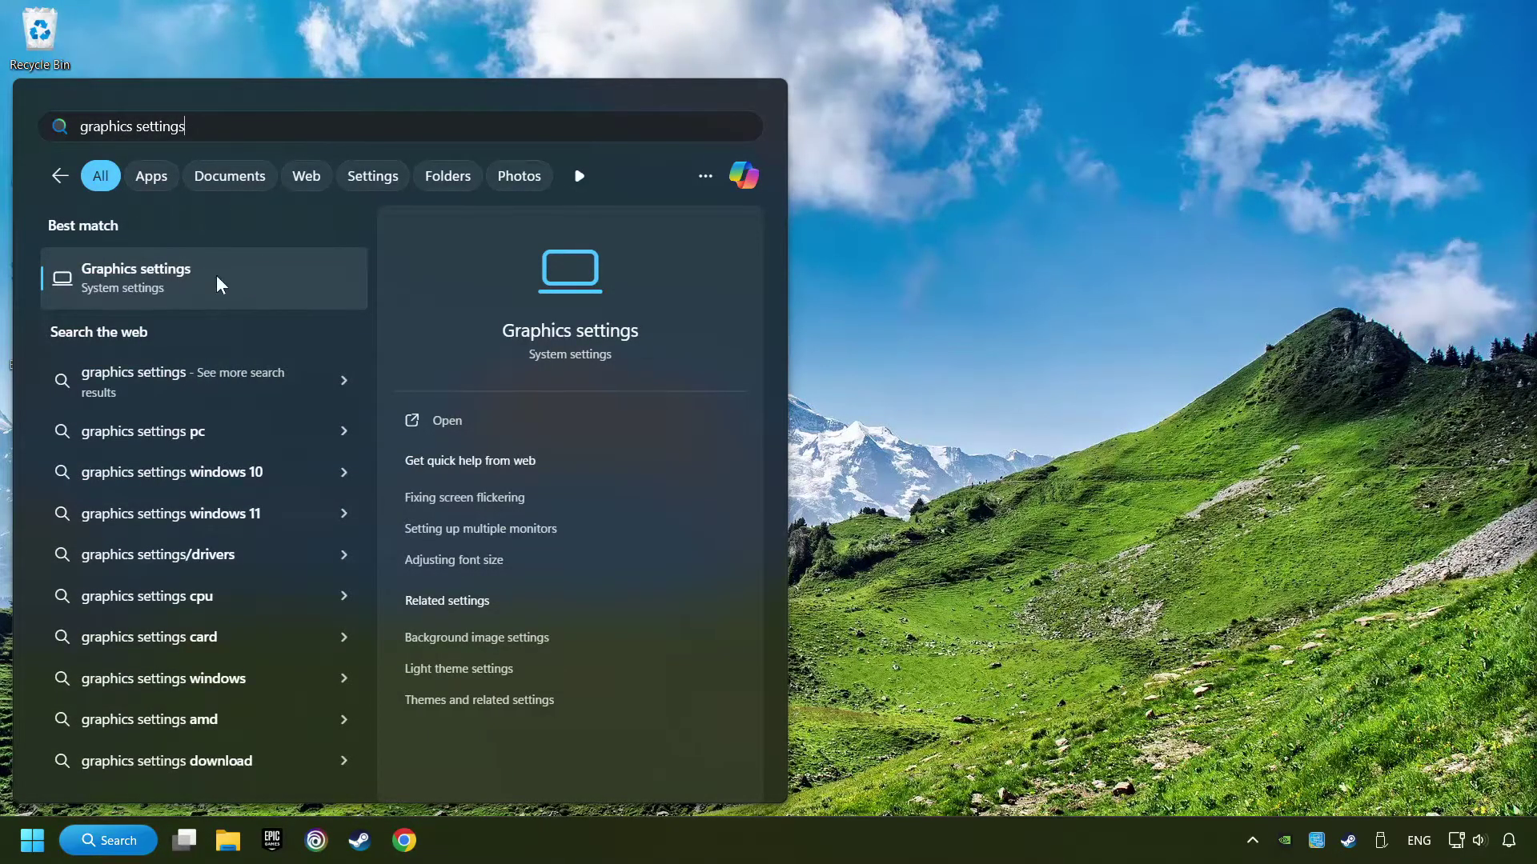
click(314, 274)
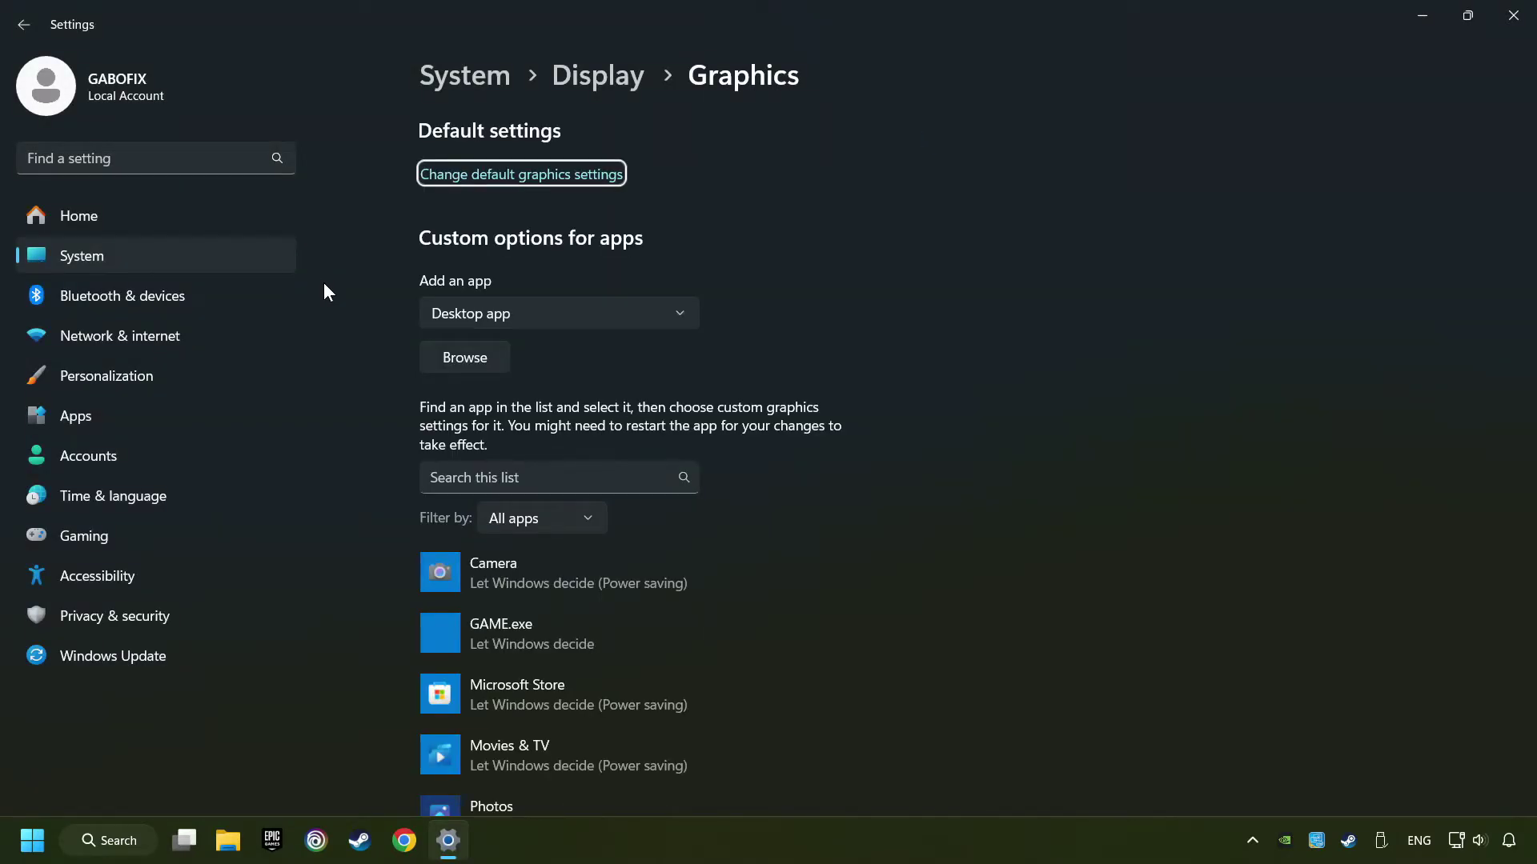
scroll(344, 307, down, 1)
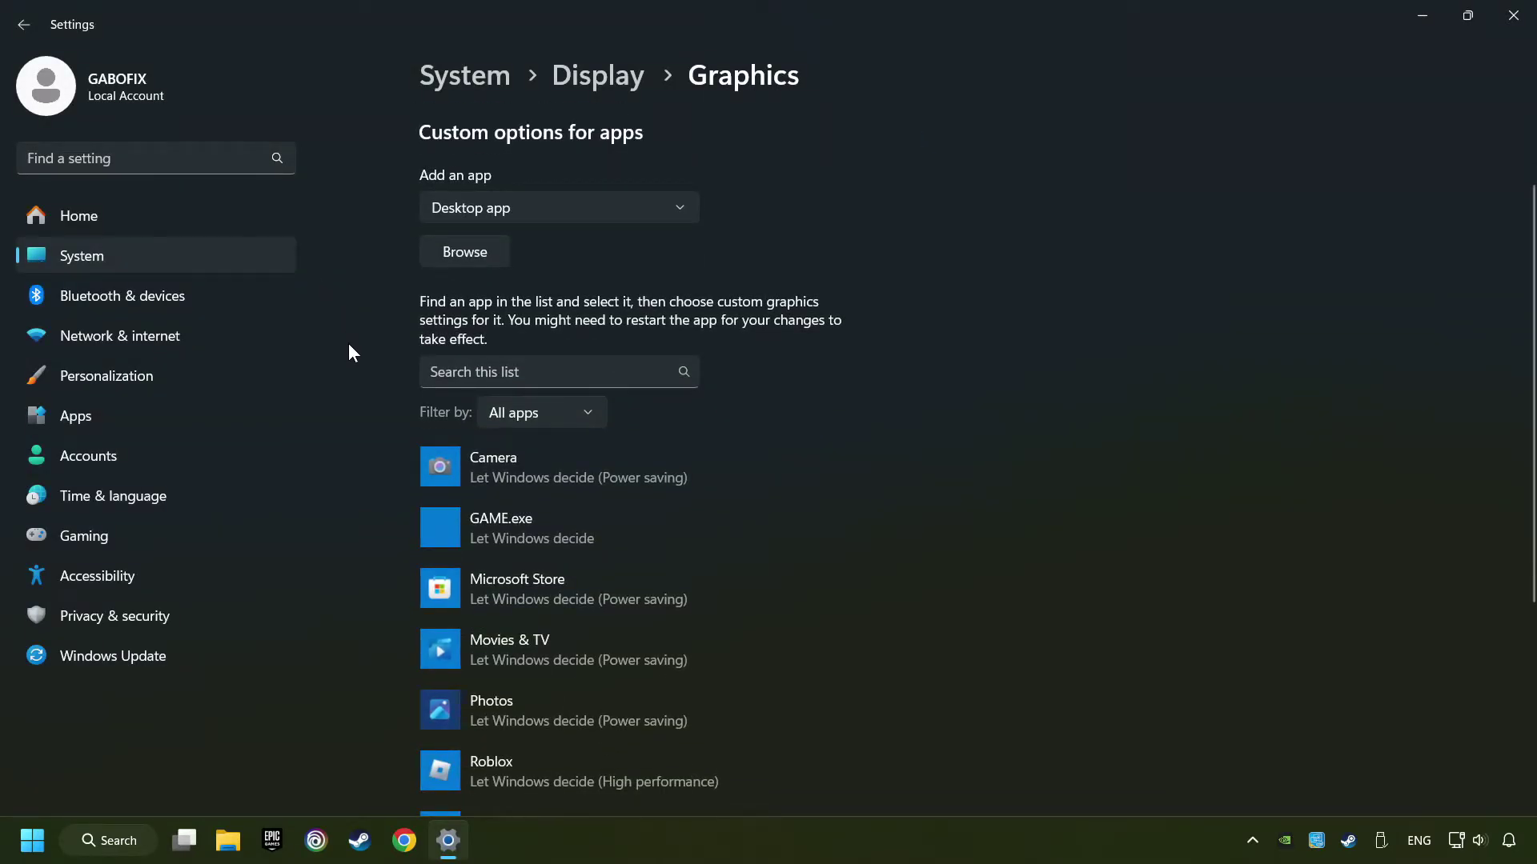
scroll(348, 343, down, 1)
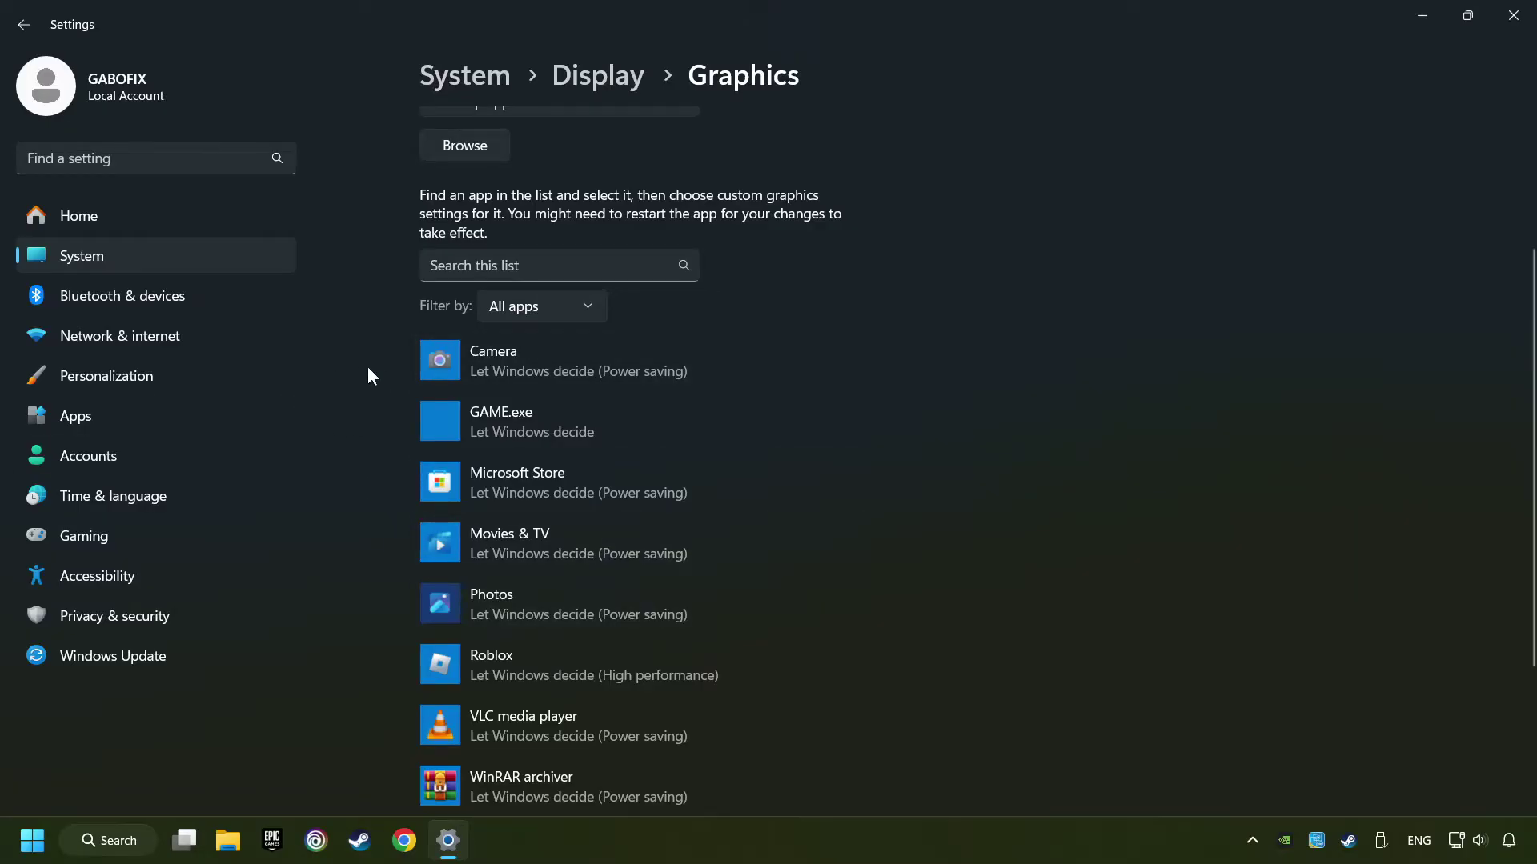
scroll(327, 424, up, 1)
scroll(360, 367, up, 1)
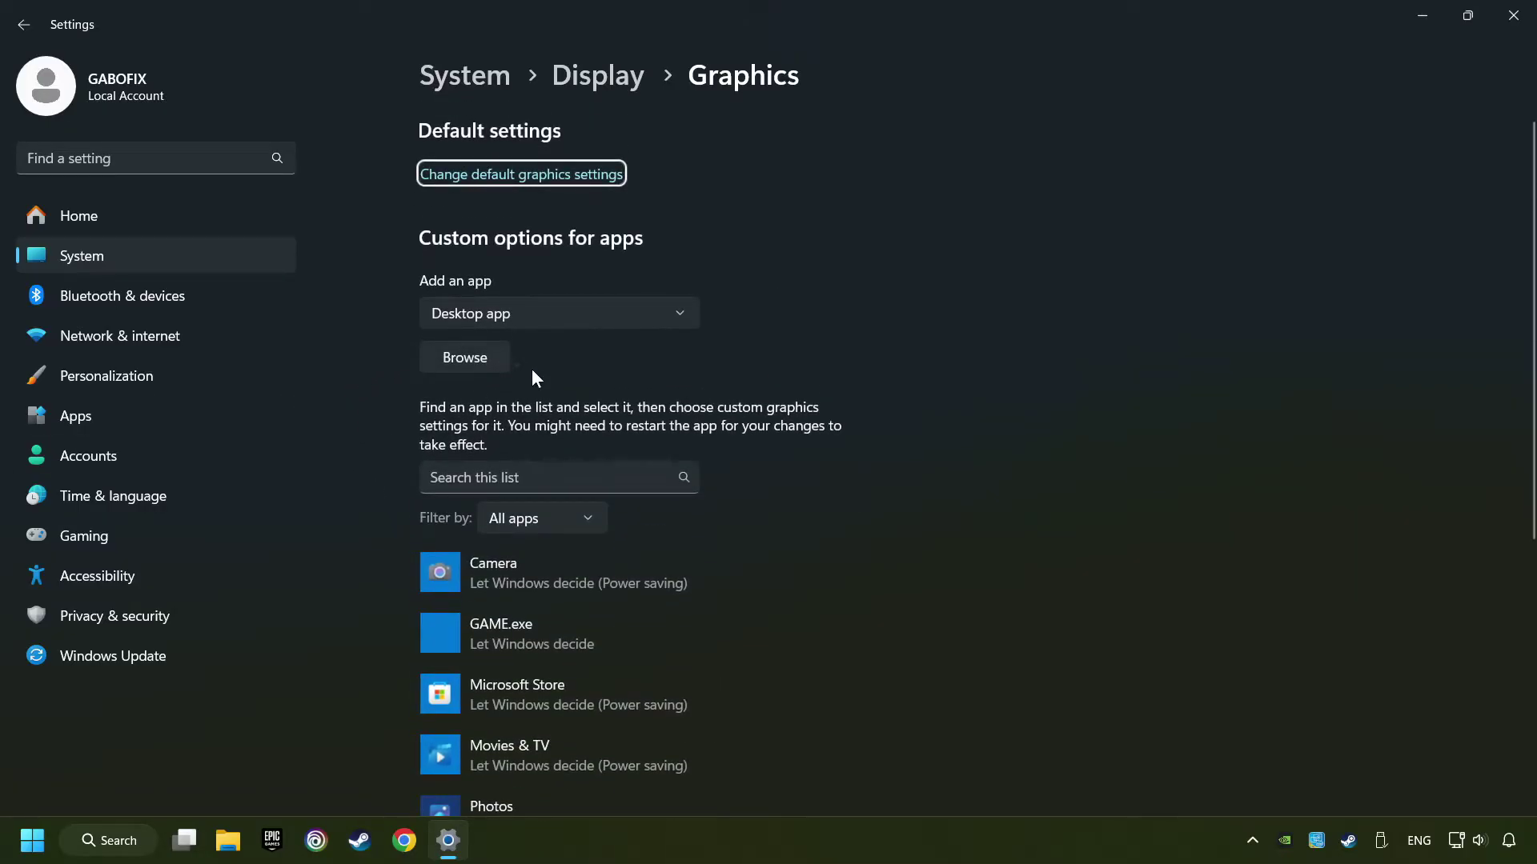
Step: Start browsing for a program on the Graphics page, then cancel without adding one
click(480, 362)
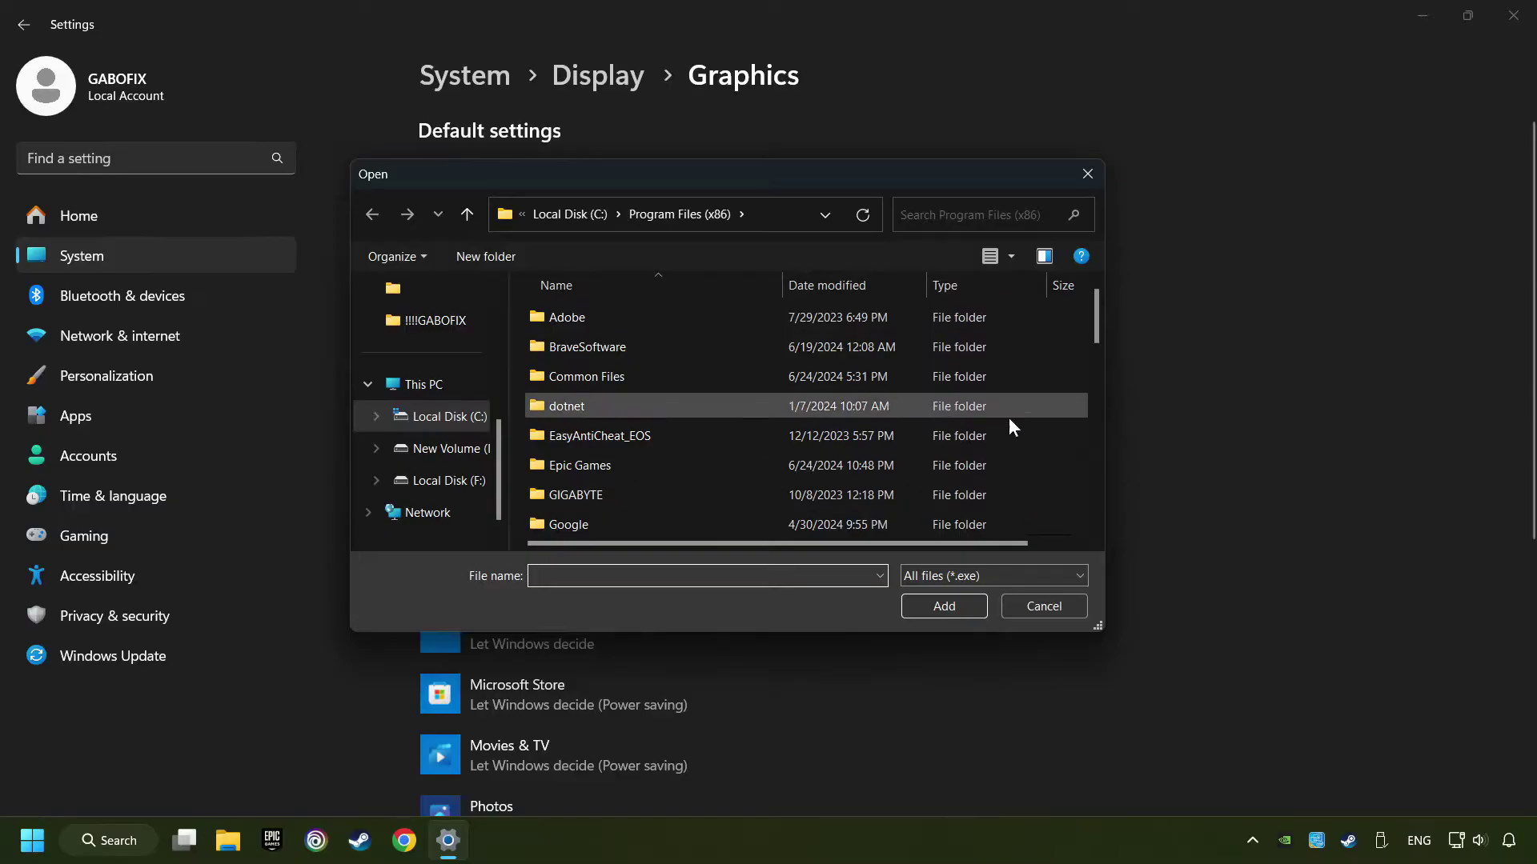
click(1090, 177)
scroll(981, 313, down, 2)
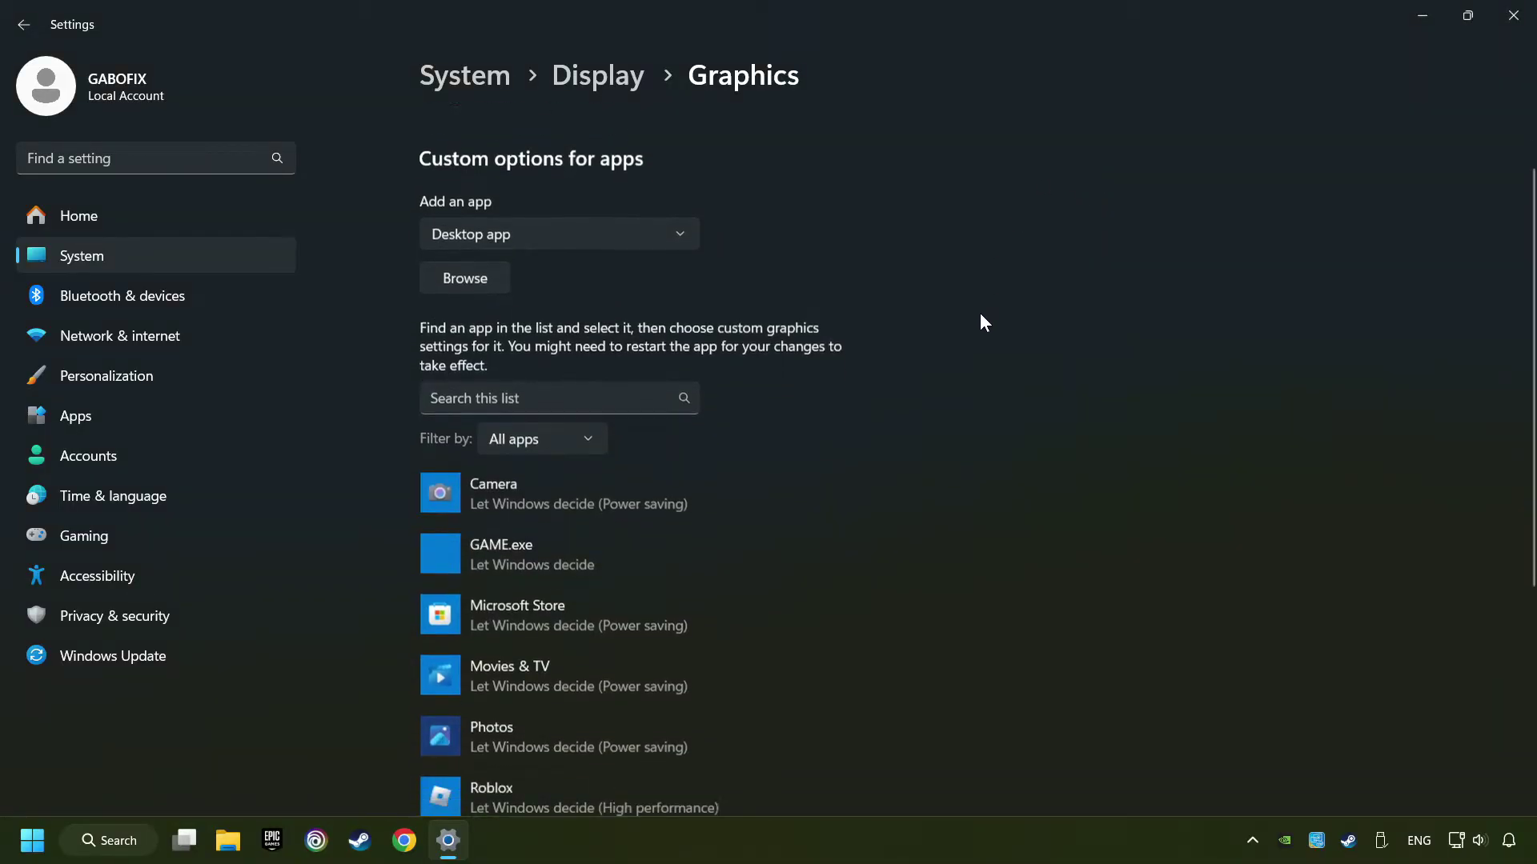
scroll(979, 314, down, 1)
Step: Expand GAME.exe's entry and choose High performance (GeForce GTX 1050 Ti) in its options
click(565, 426)
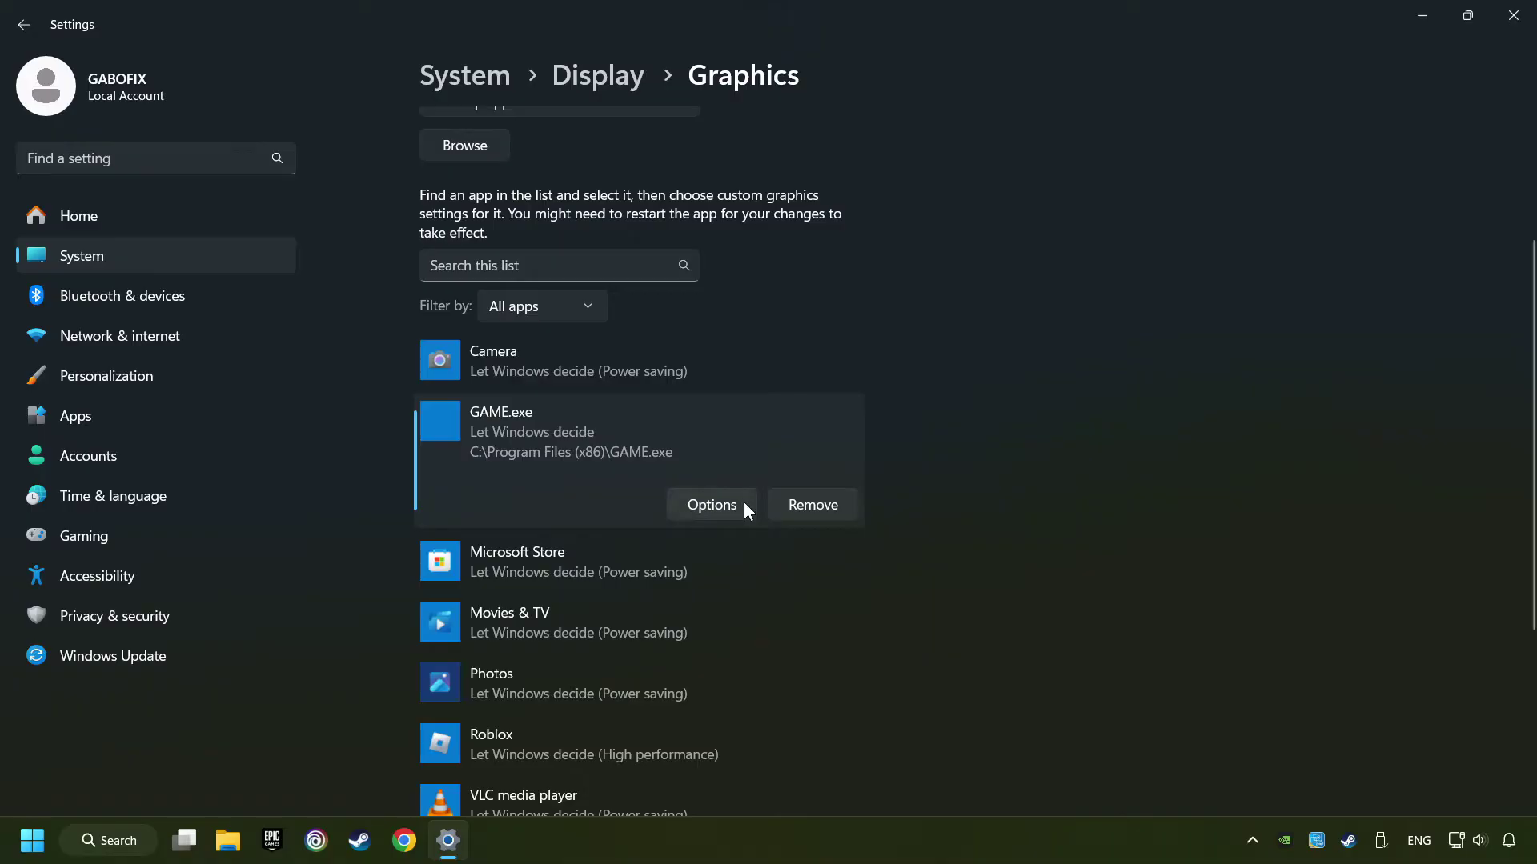
click(714, 504)
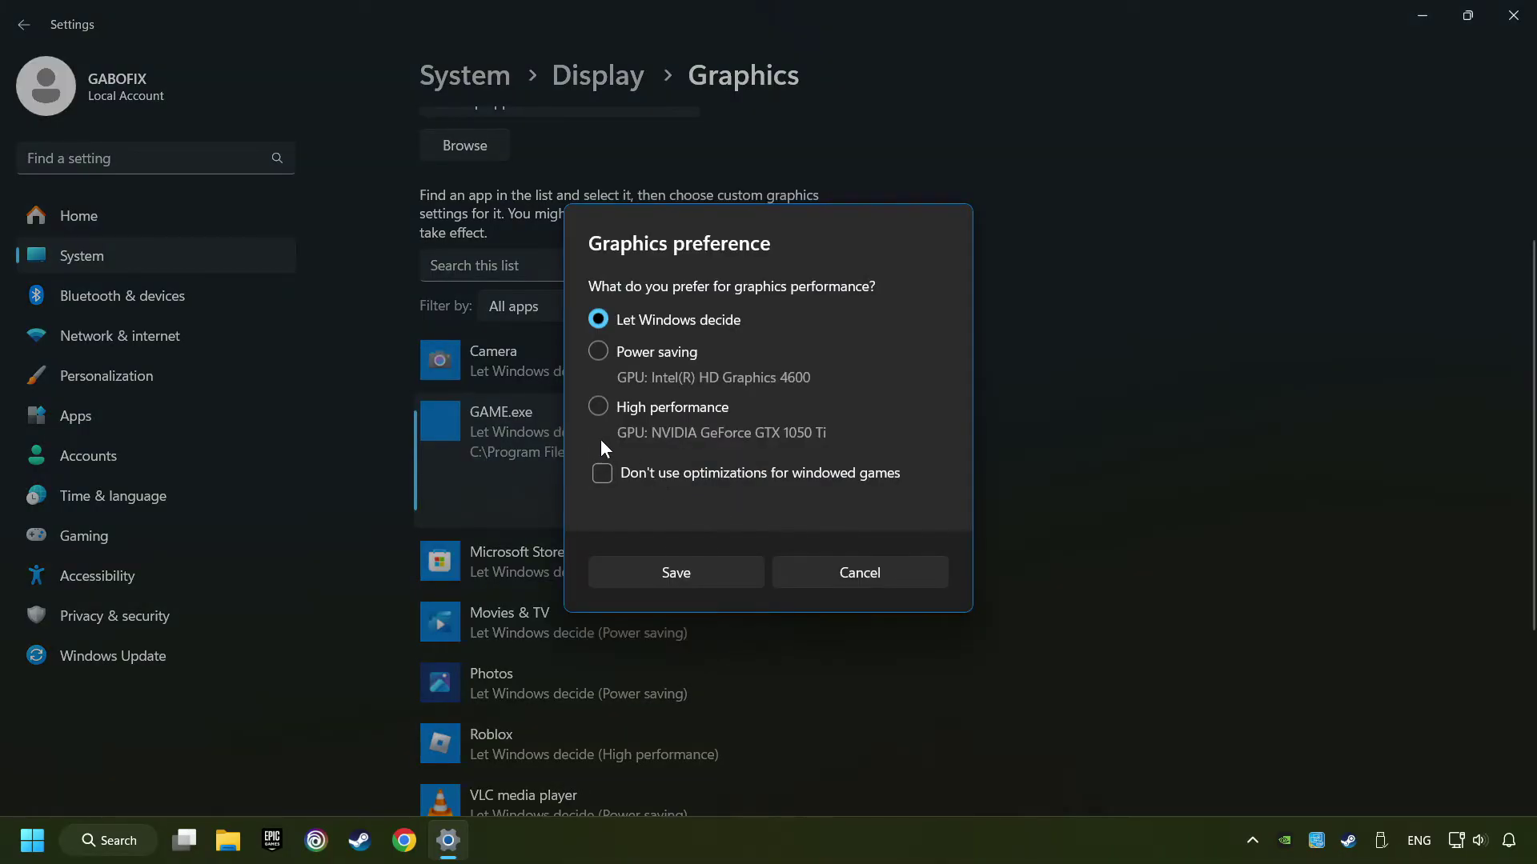
click(597, 407)
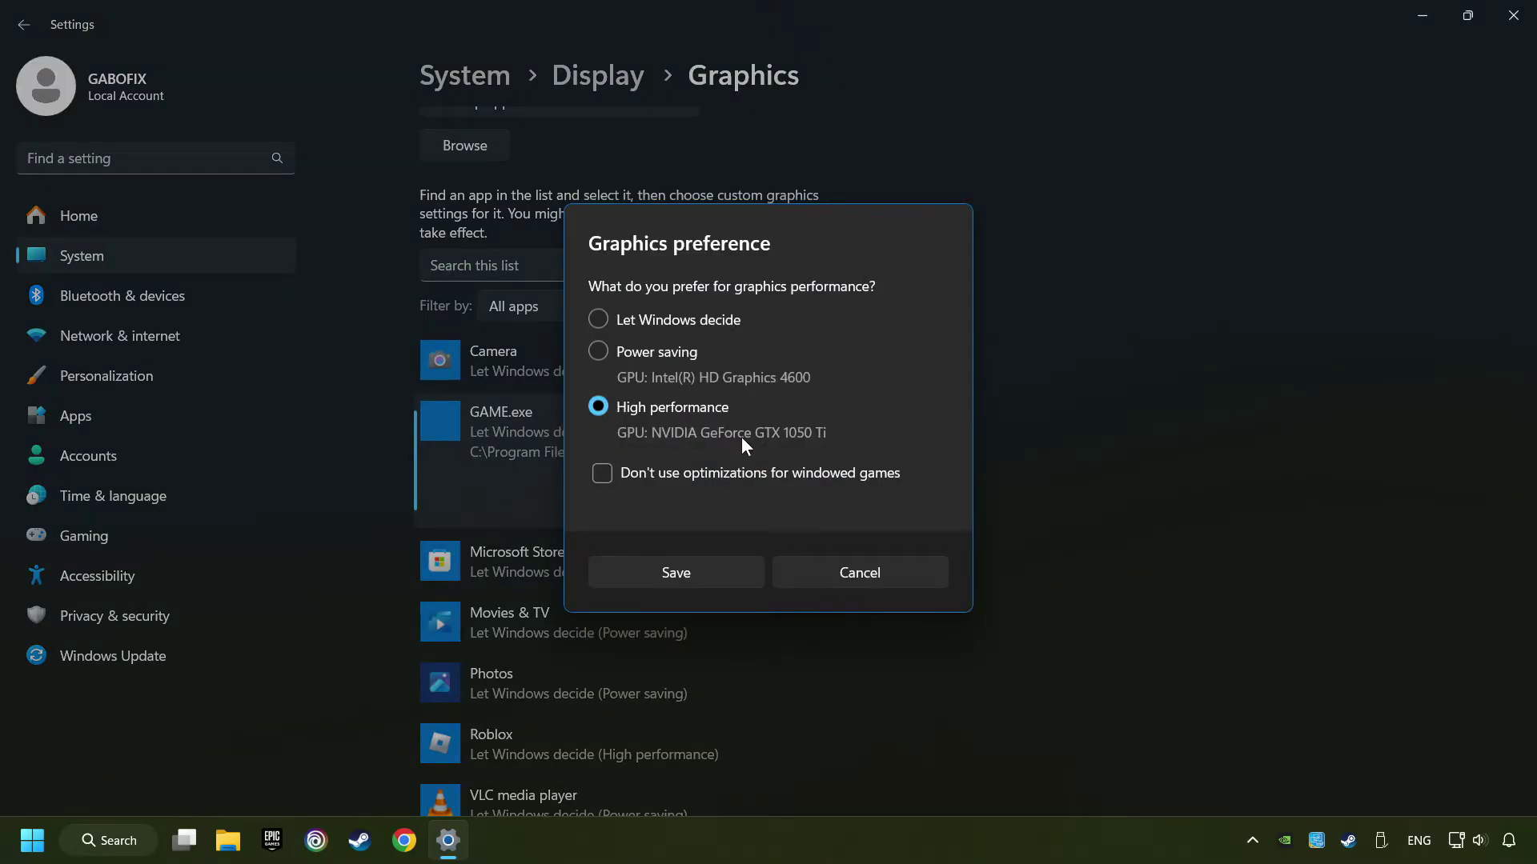
Step: Save GAME.exe's High performance preference, close Settings, and select GAME.exe in File Explorer
click(703, 573)
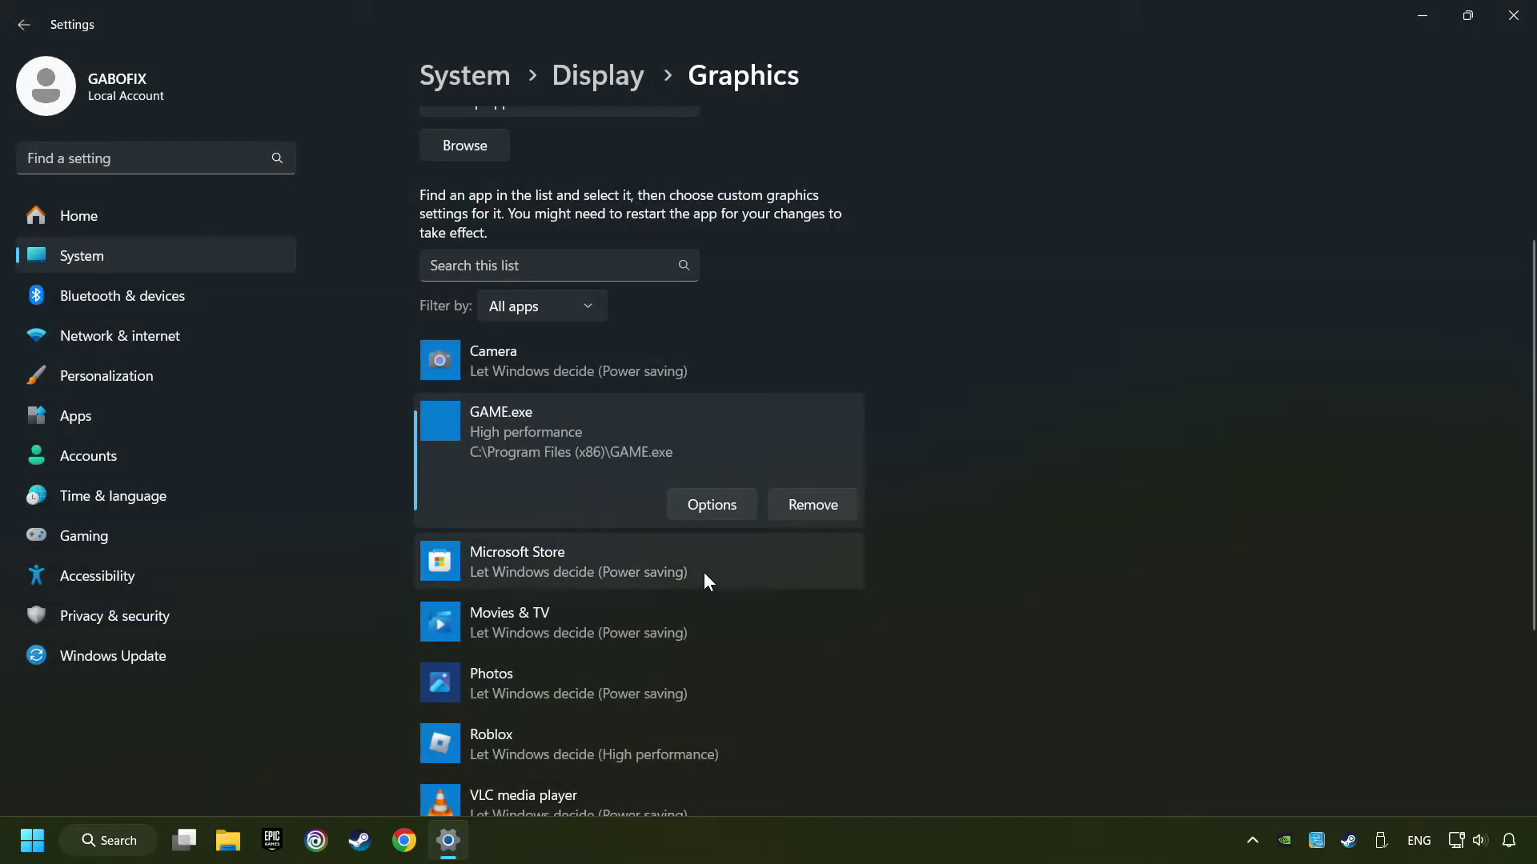
click(1515, 20)
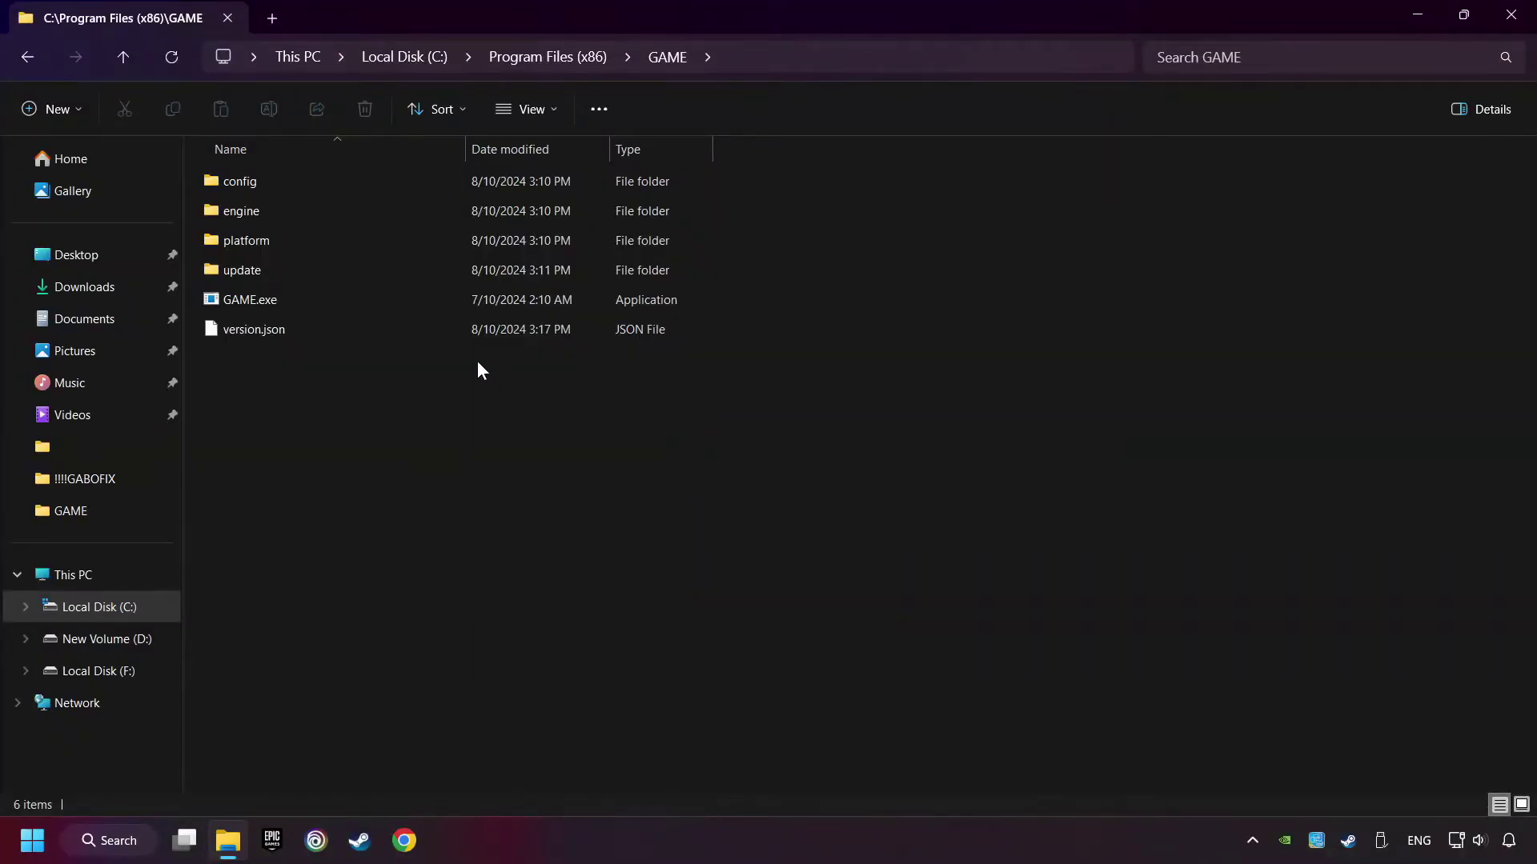
click(294, 299)
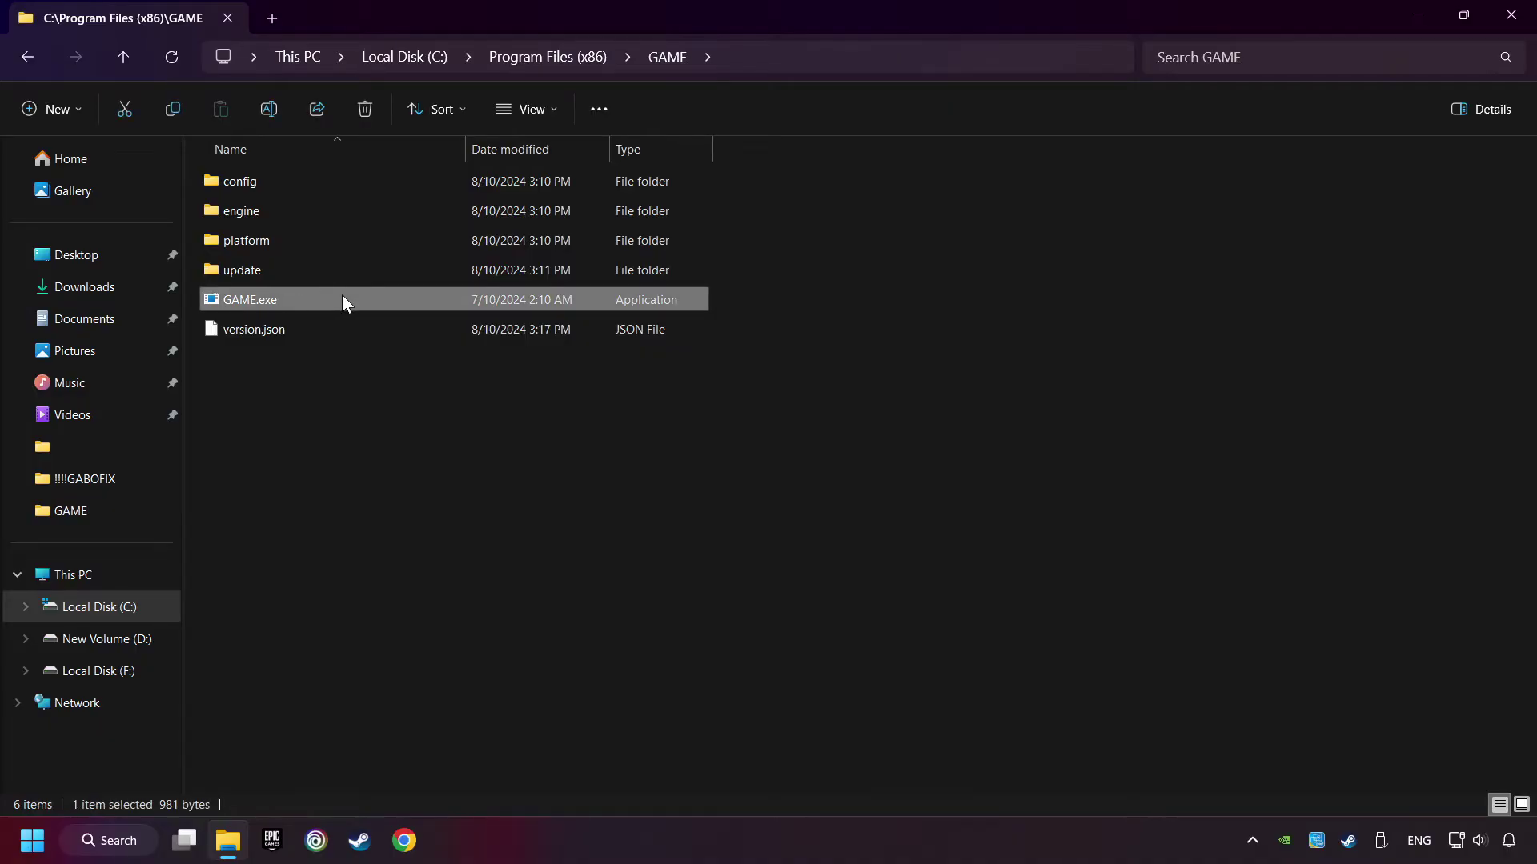
Step: Bring up GAME.exe's Properties on the Compatibility tab
right_click(341, 295)
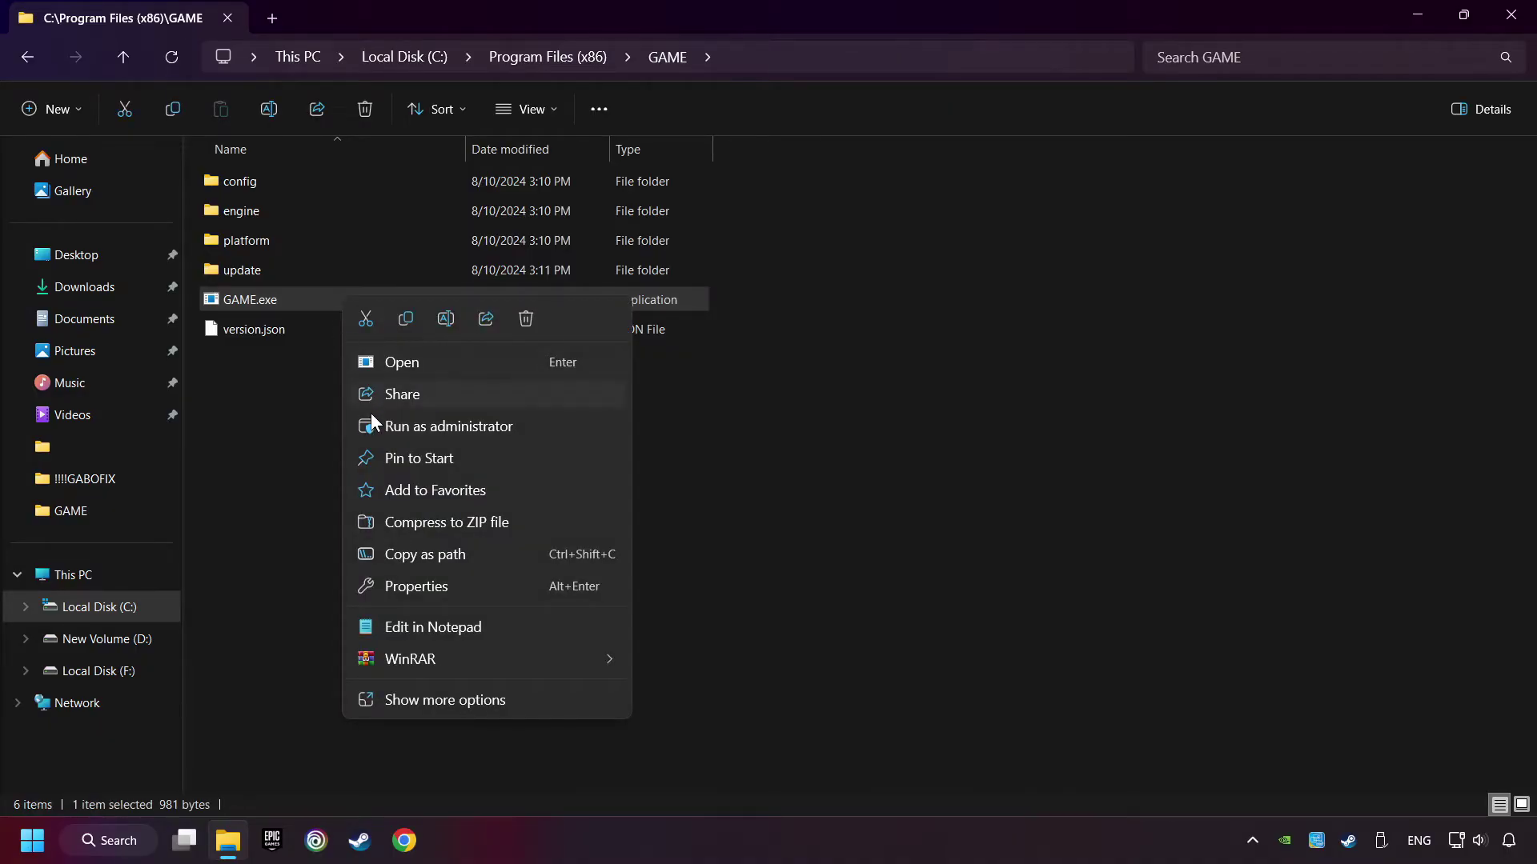
click(489, 585)
drag(517, 279, 701, 190)
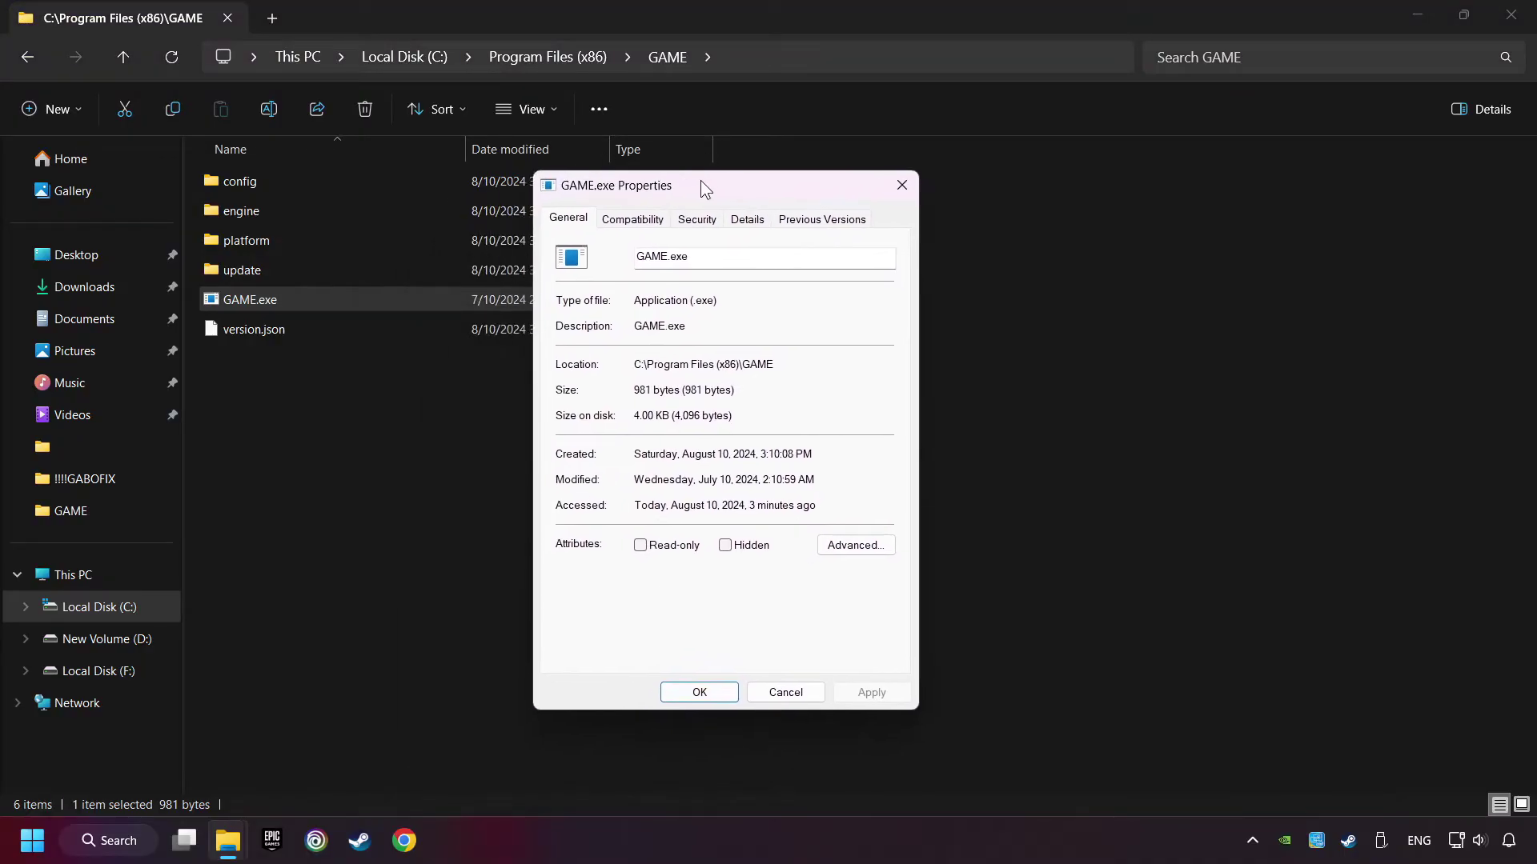
click(637, 224)
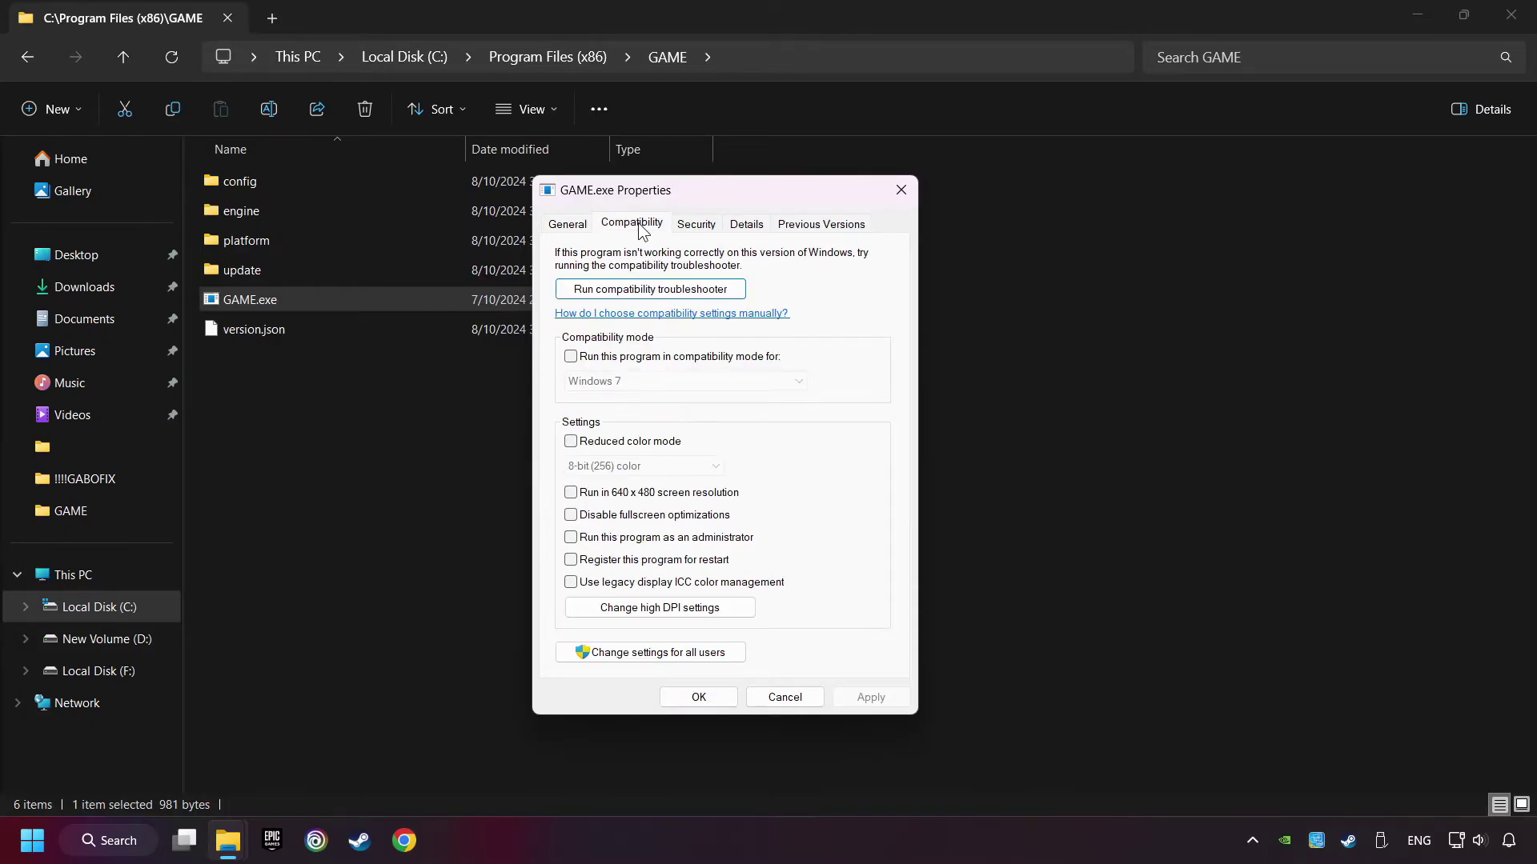
Step: Enable Windows 8 compatibility mode, disable fullscreen optimizations, run as administrator, and apply
click(571, 357)
click(639, 380)
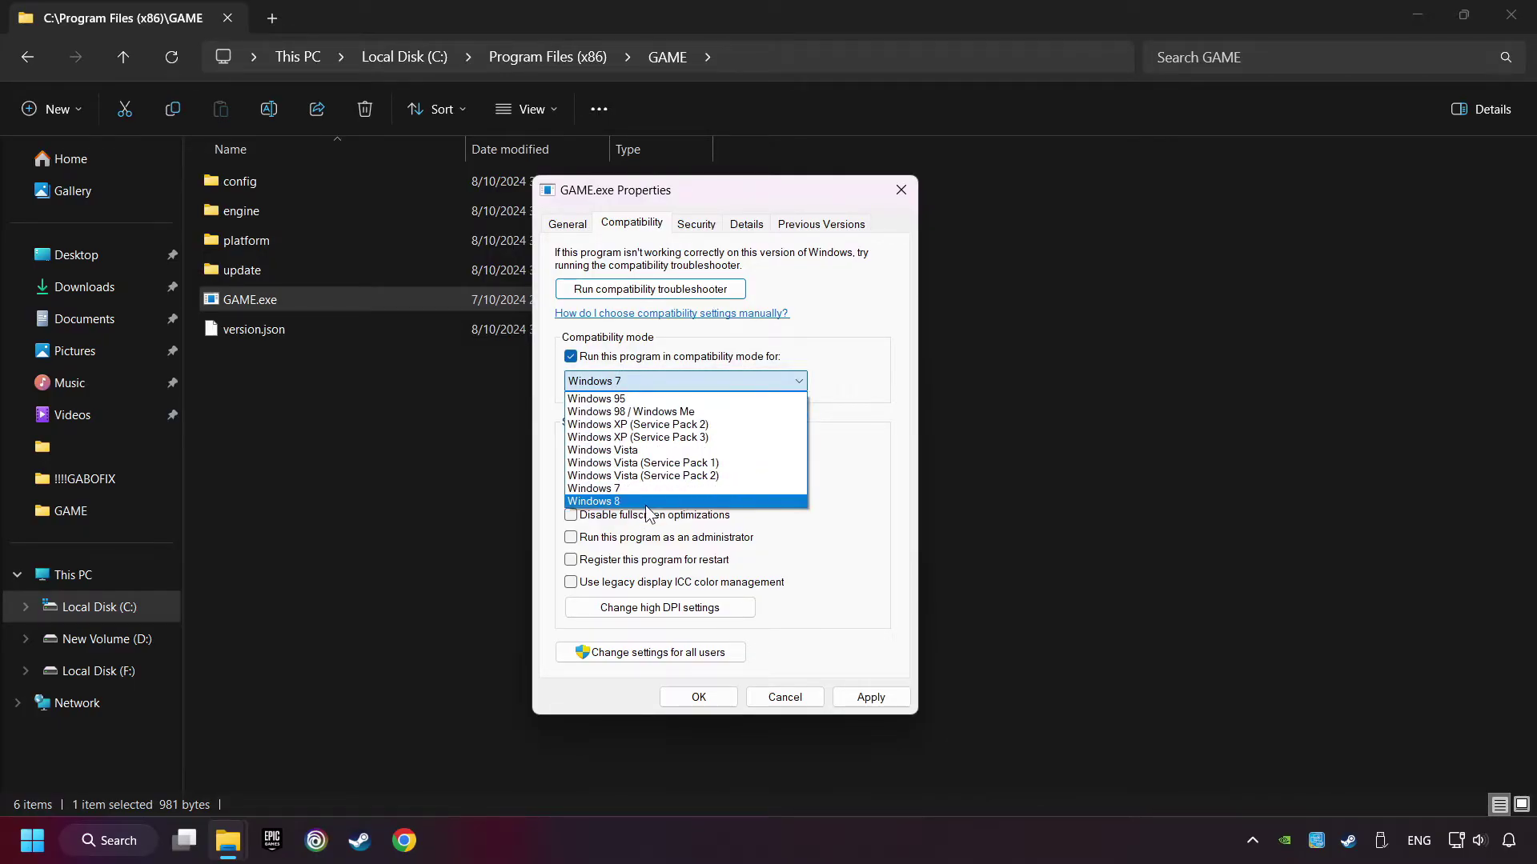
click(682, 500)
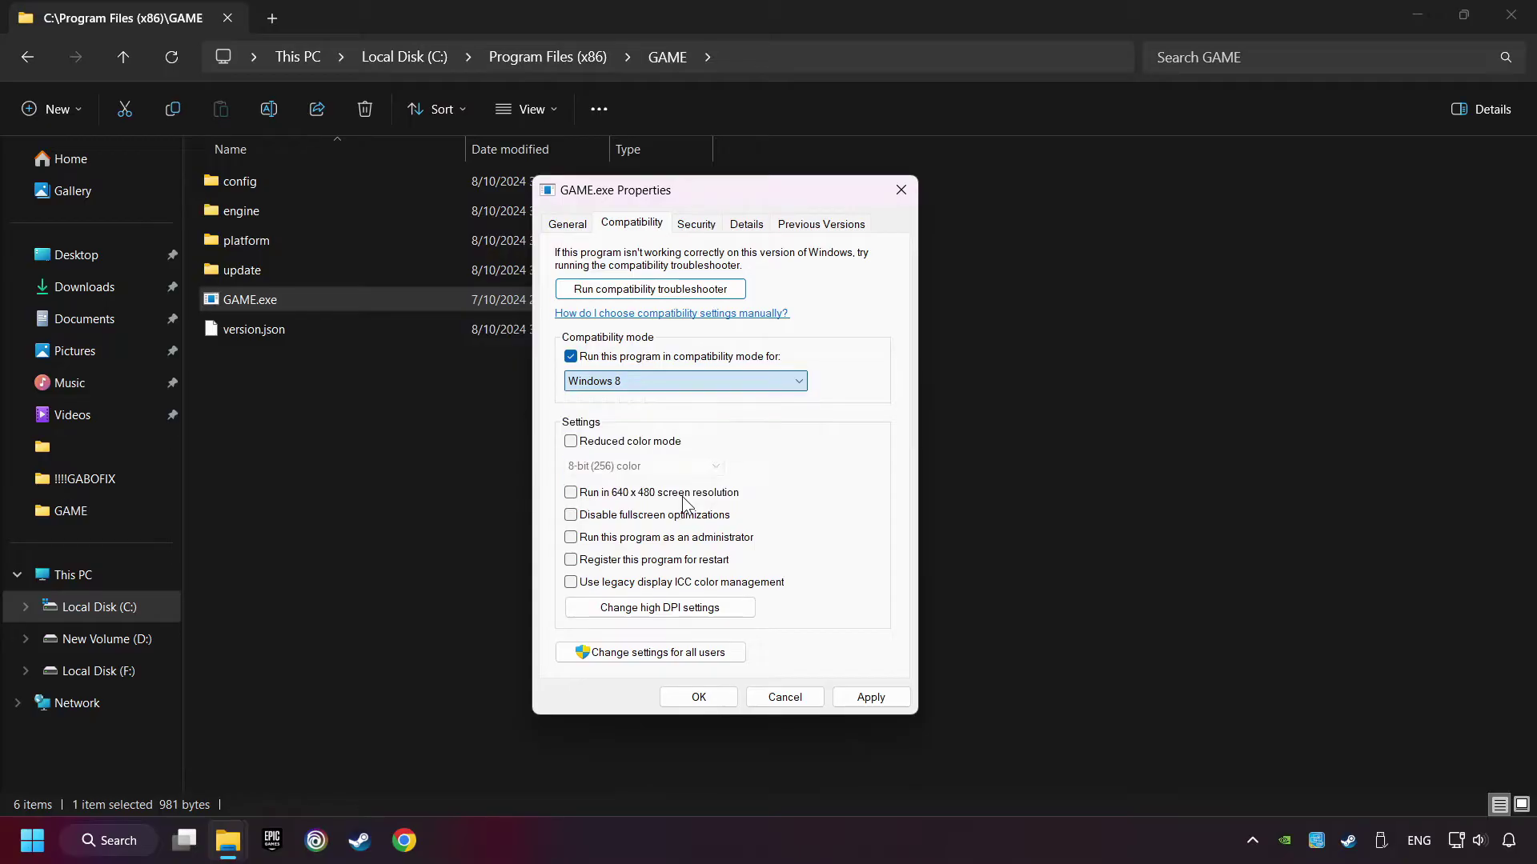
click(582, 518)
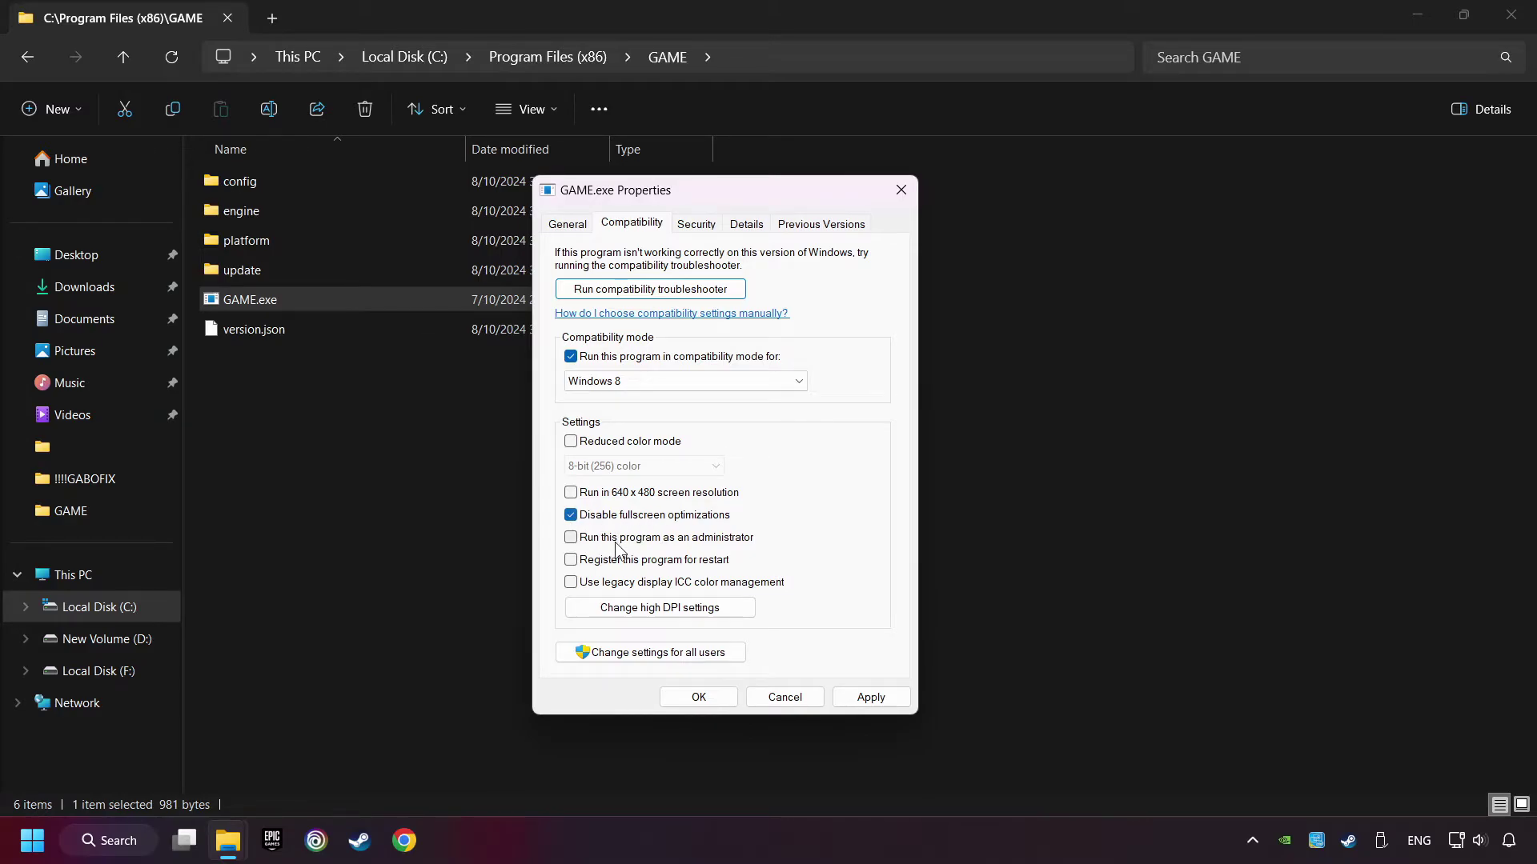
click(571, 537)
click(883, 700)
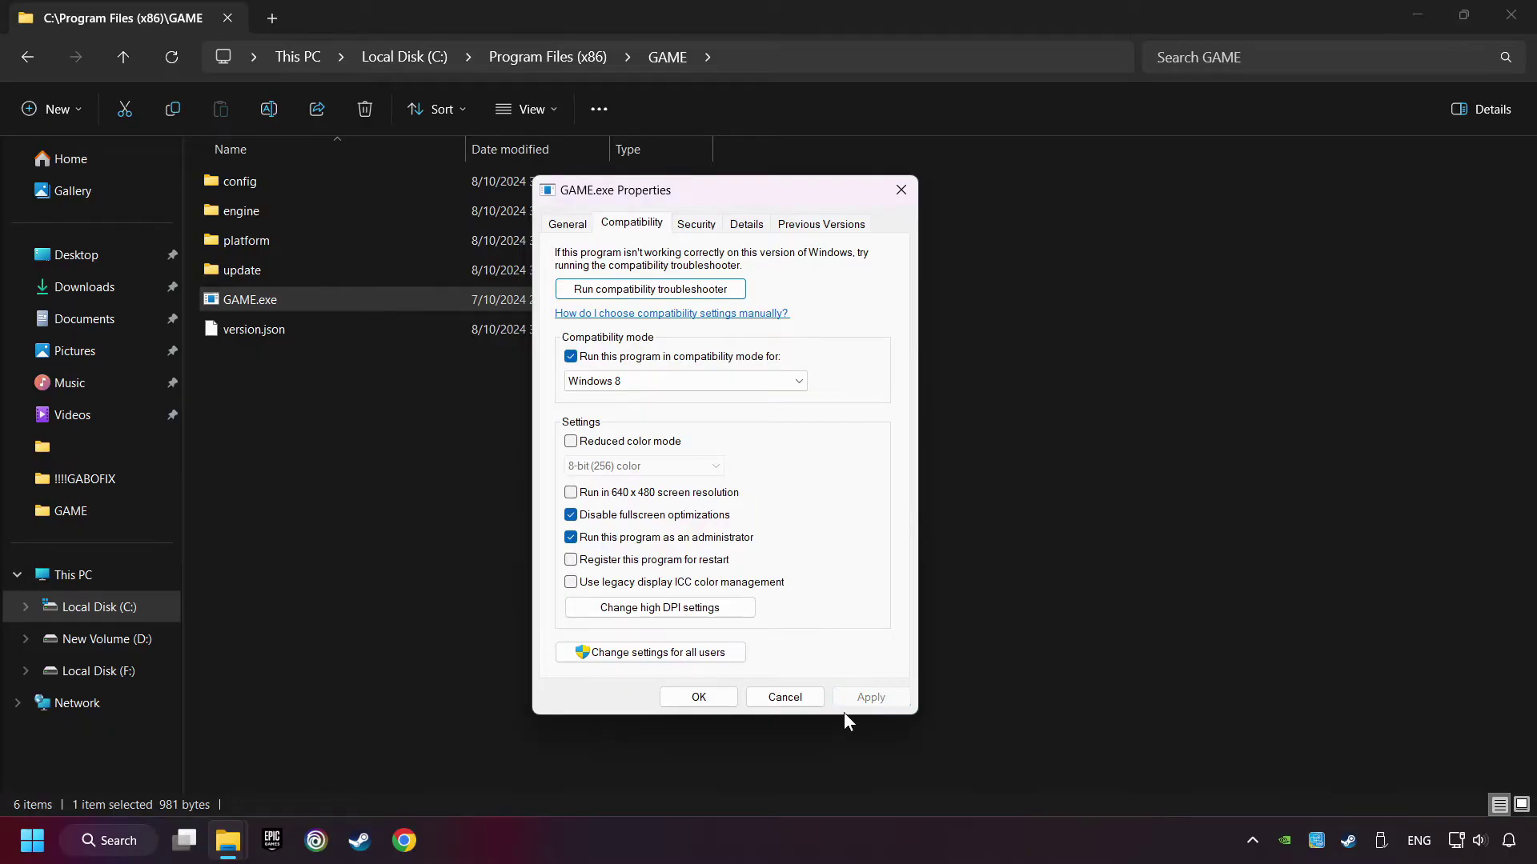
click(698, 698)
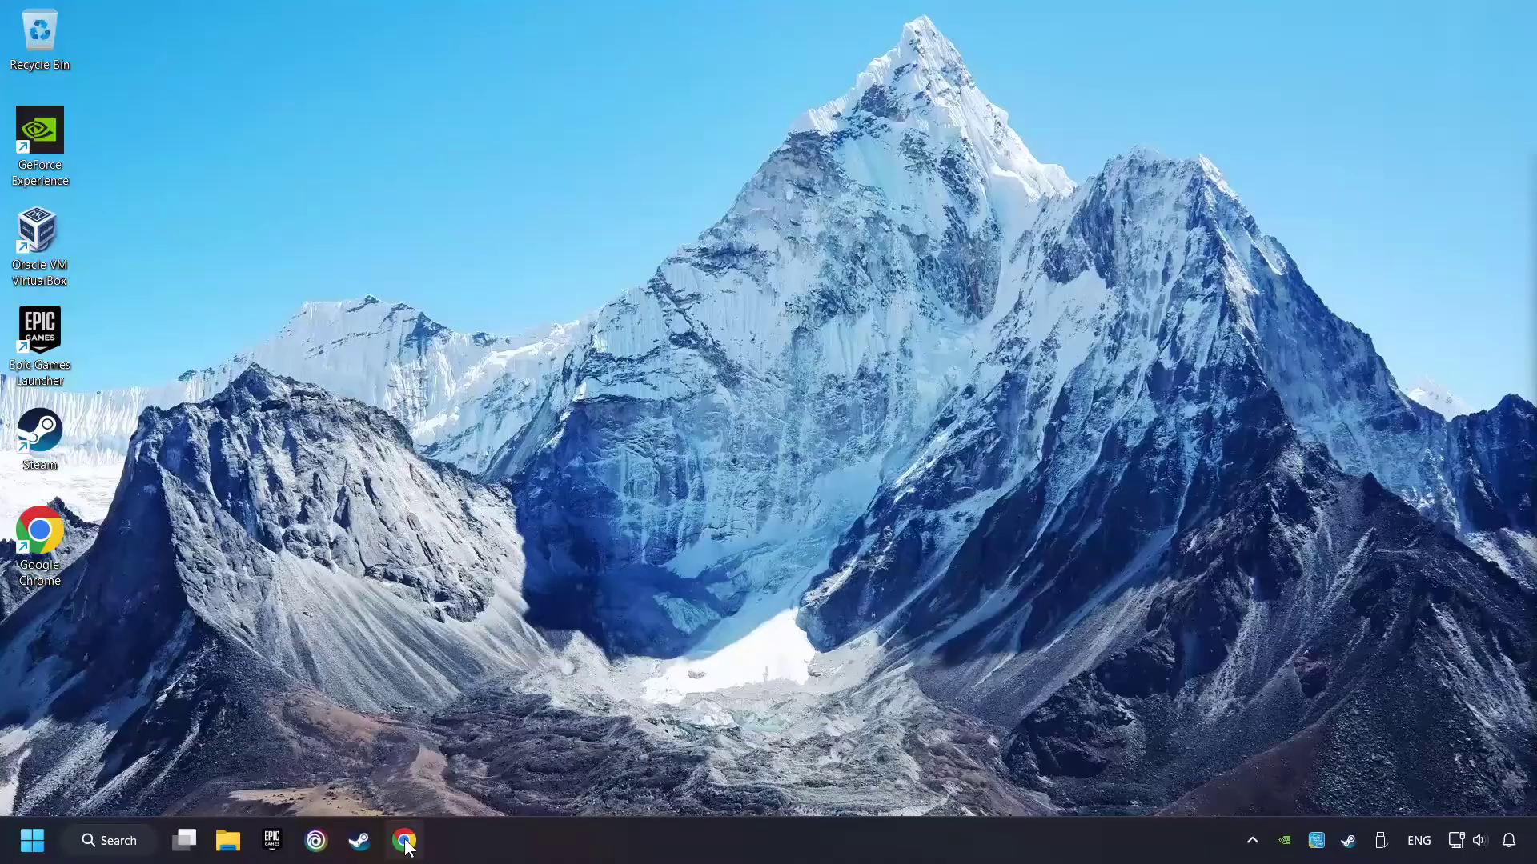
Step: Load the DirectX End-User Runtime download page in Chrome
click(404, 839)
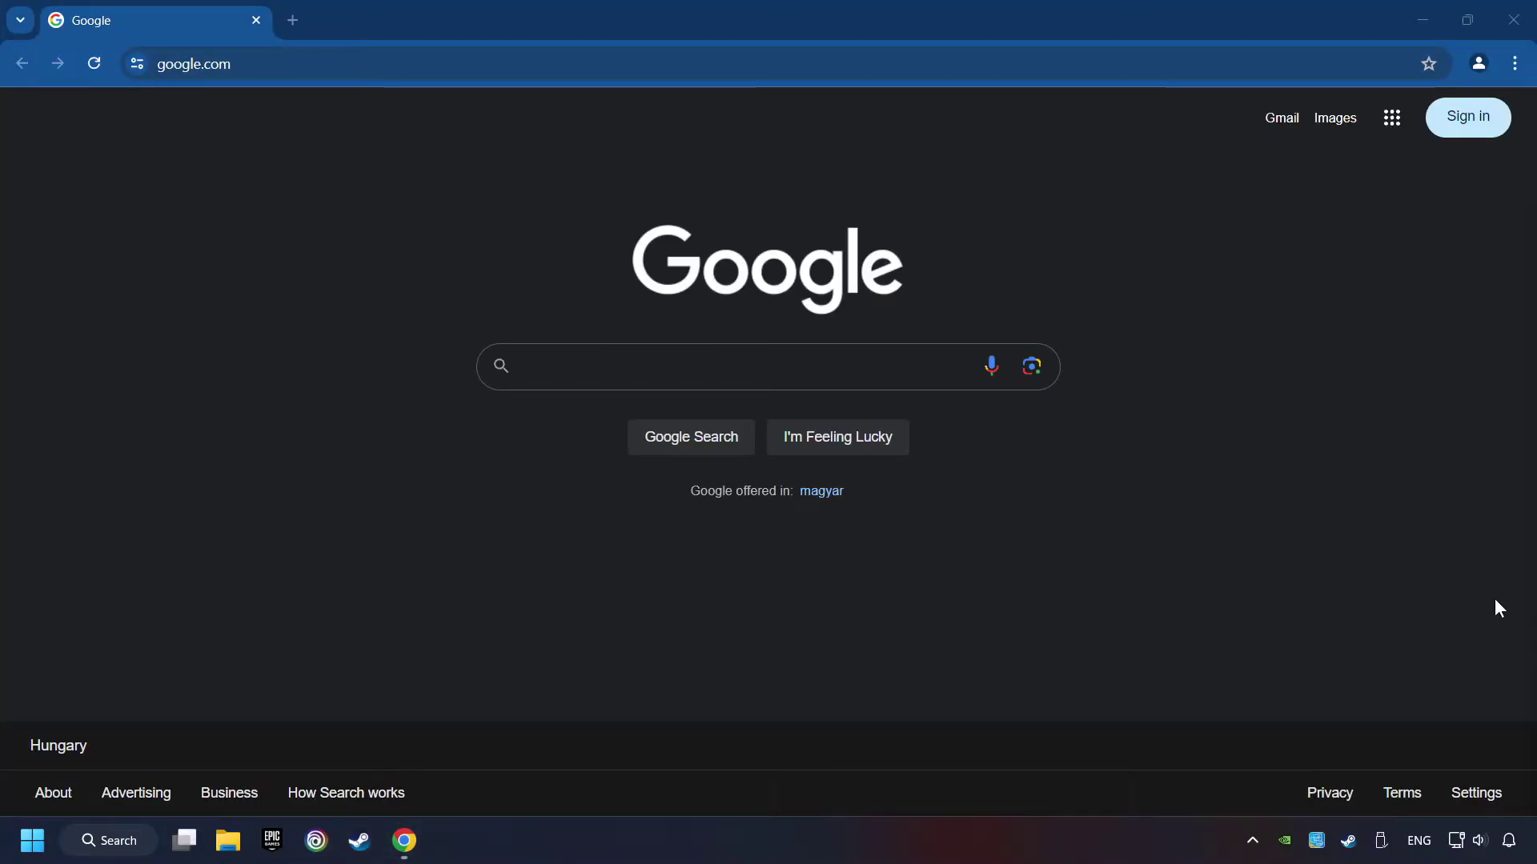
key(ctrl+l)
text(https://www.microsoft.com/en-US/download/details.aspx?id=35)
key(Return)
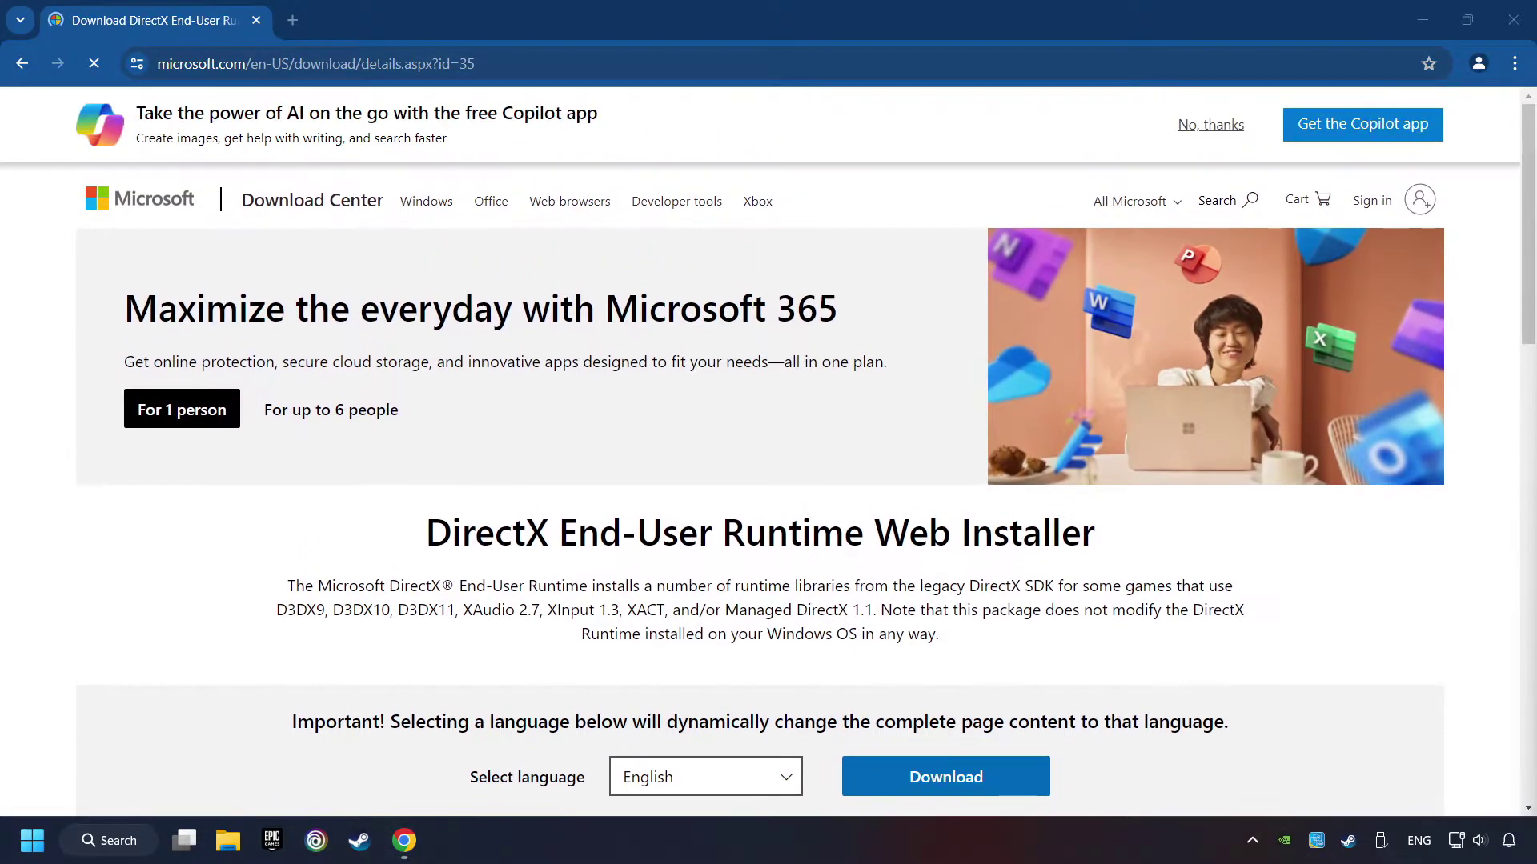
Step: Load Microsoft's Visual C++ Redistributable downloads page in a second tab
click(292, 19)
text(https://learn.microsoft.com/en-us/cpp/windows/latest-supported-vc-redist?view=msvc-160)
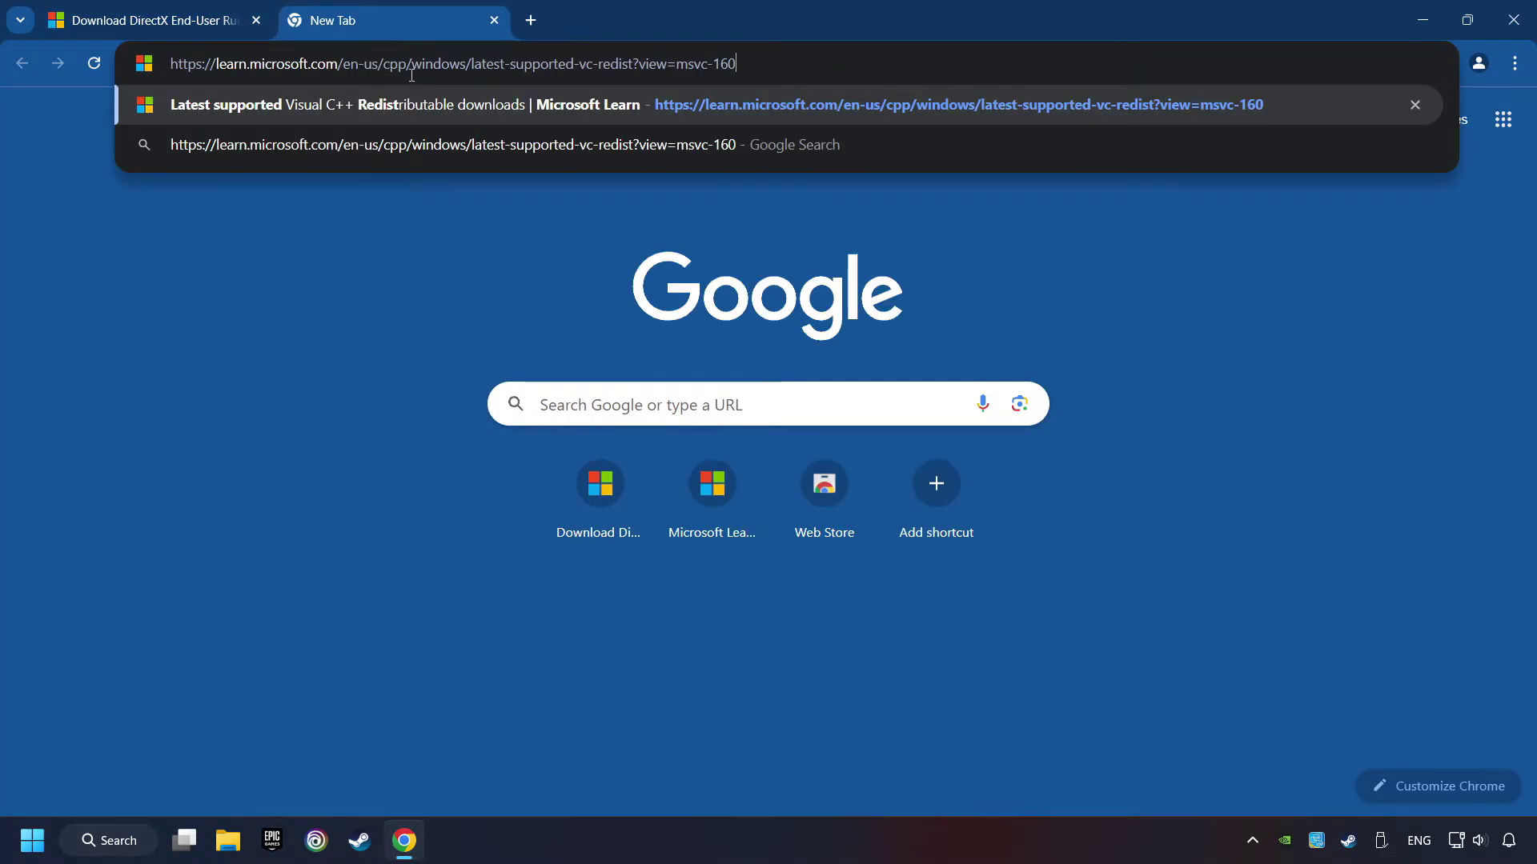
key(Return)
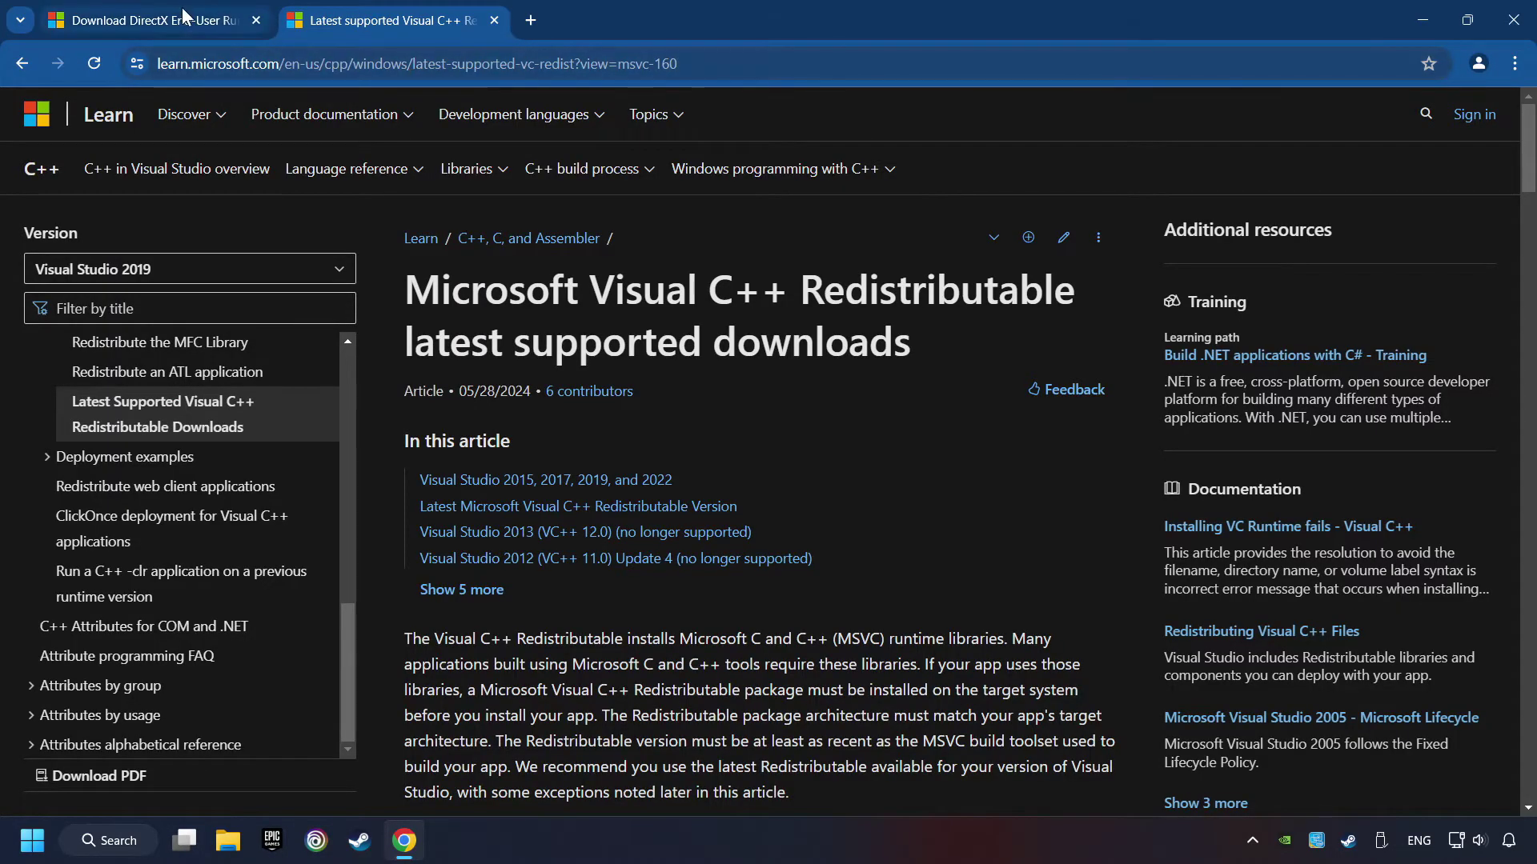
Step: Download the DirectX web installer (dxwebsetup.exe) and launch it
click(153, 19)
scroll(462, 426, down, 1)
scroll(460, 421, down, 1)
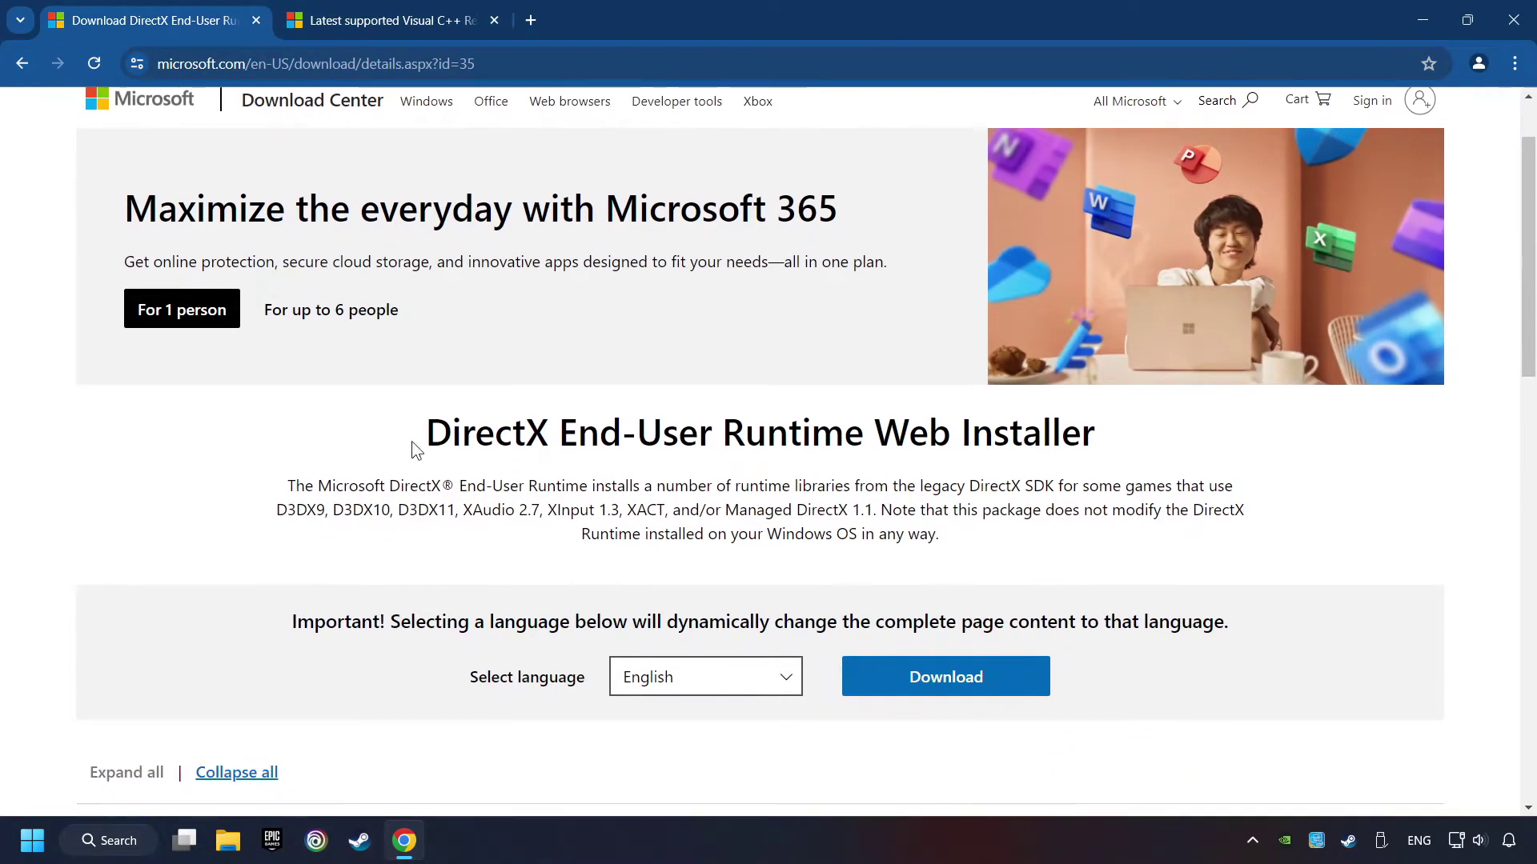
scroll(428, 428, down, 1)
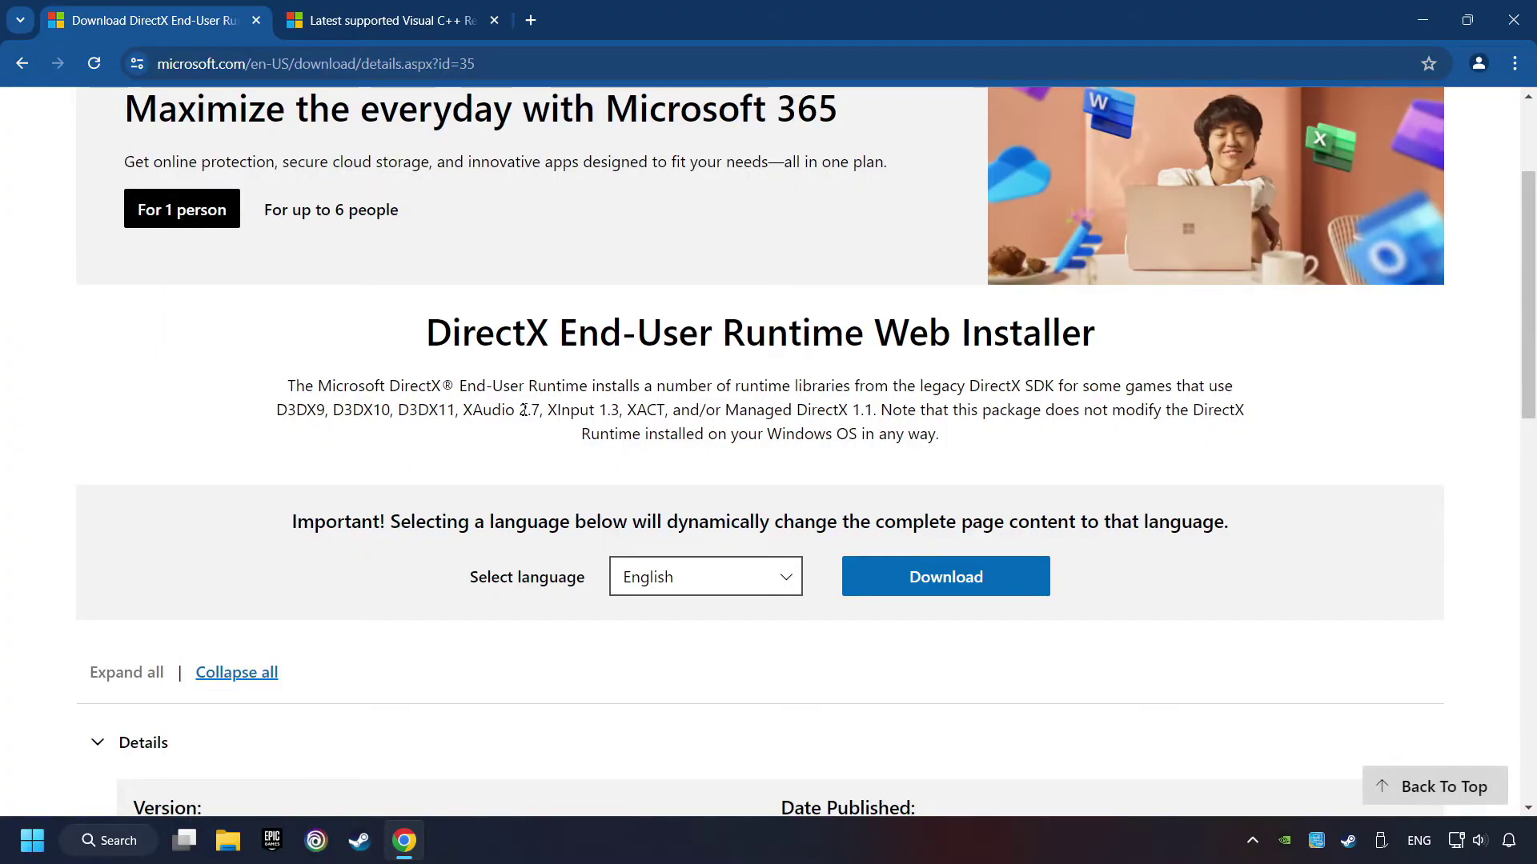
click(937, 582)
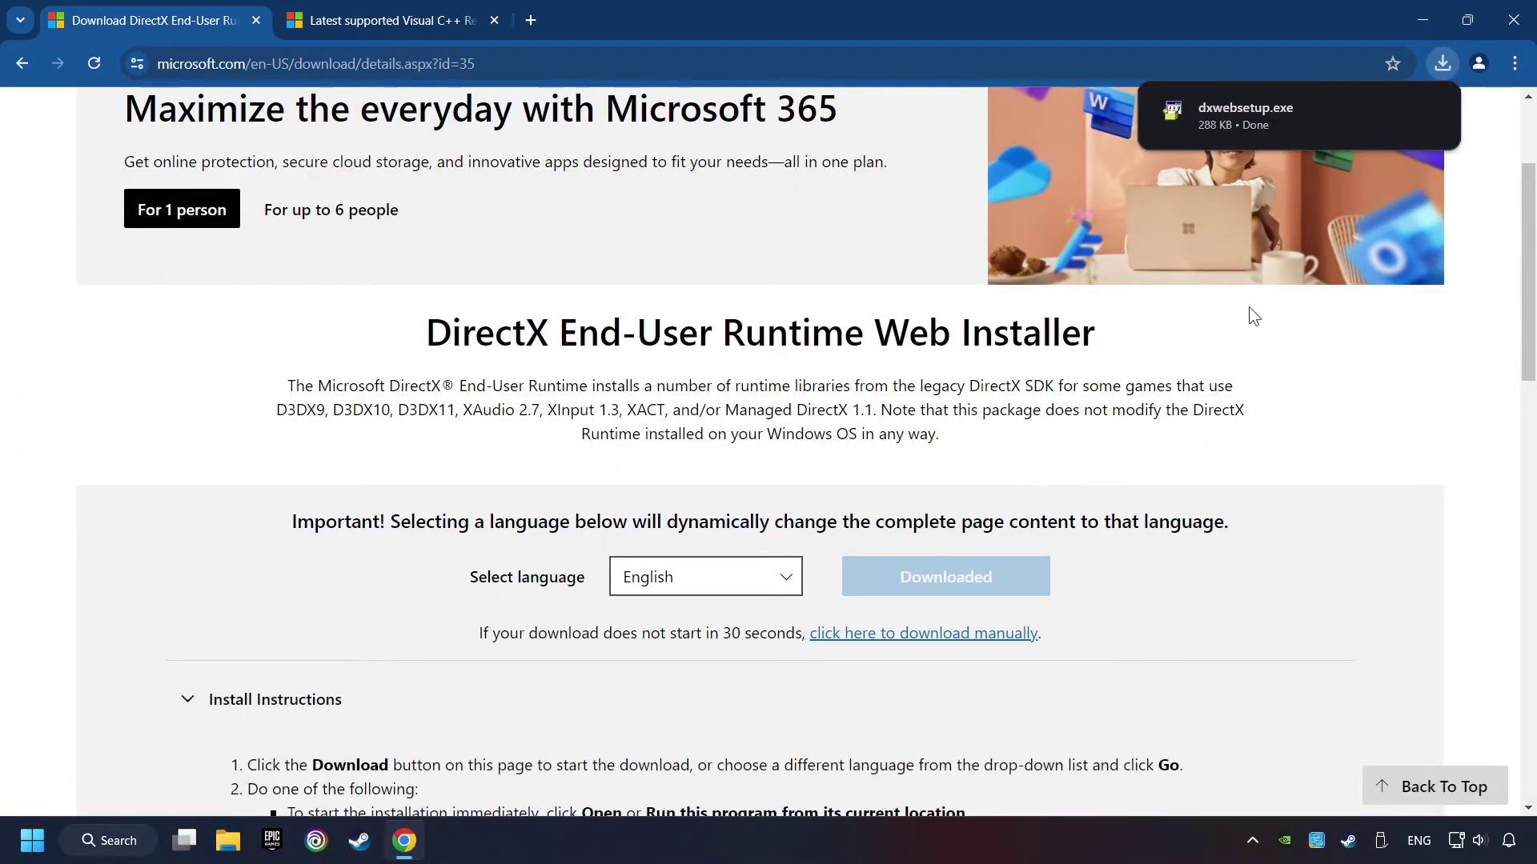
mouse_move(1297, 115)
click(1254, 122)
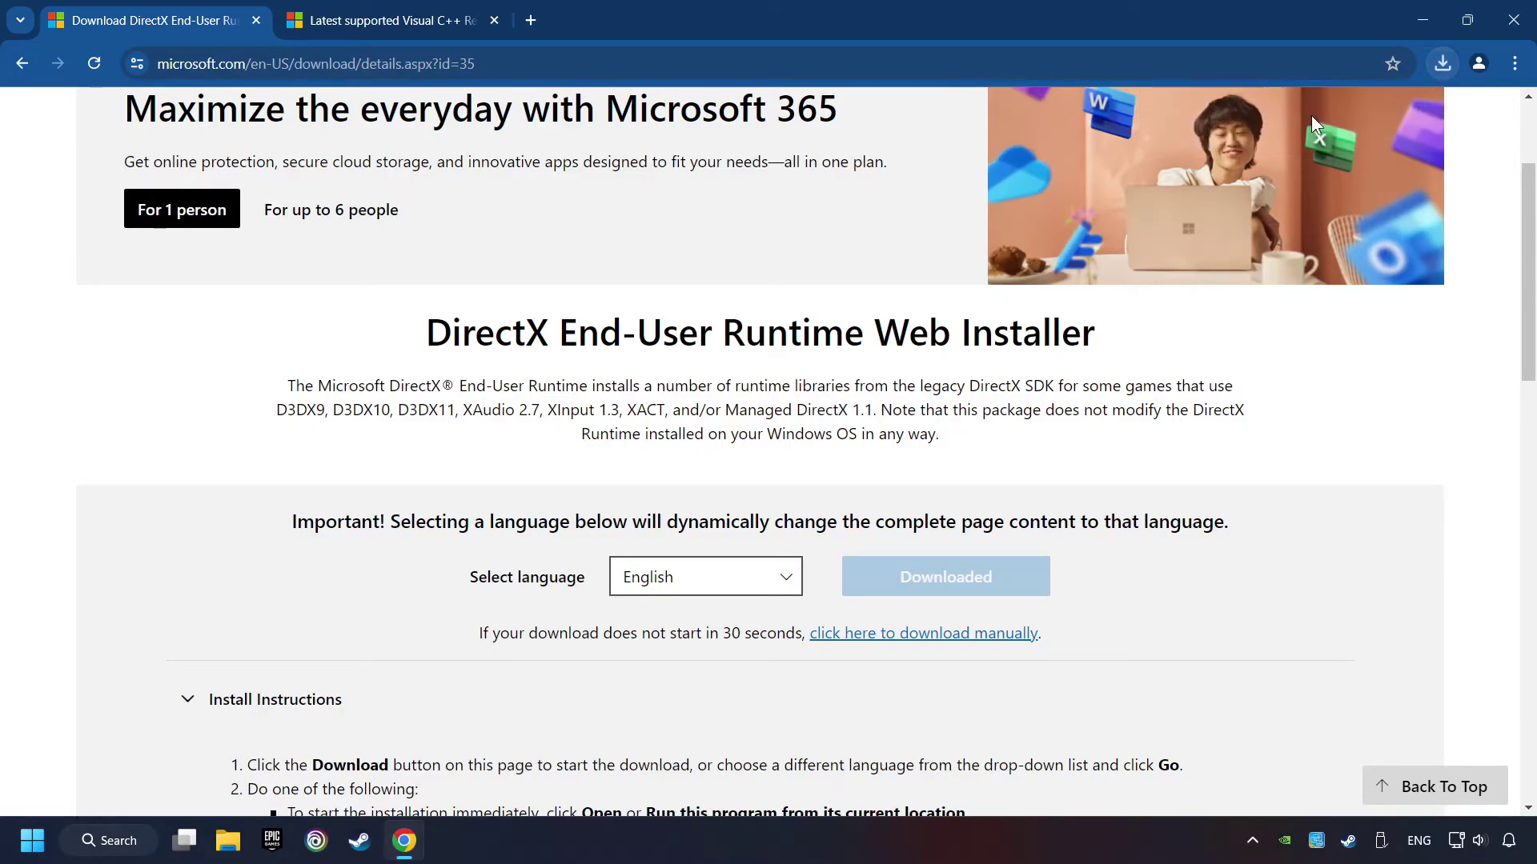
Step: Accept the DirectX license, decline the Bing Bar, and finish setup
drag(508, 144, 890, 259)
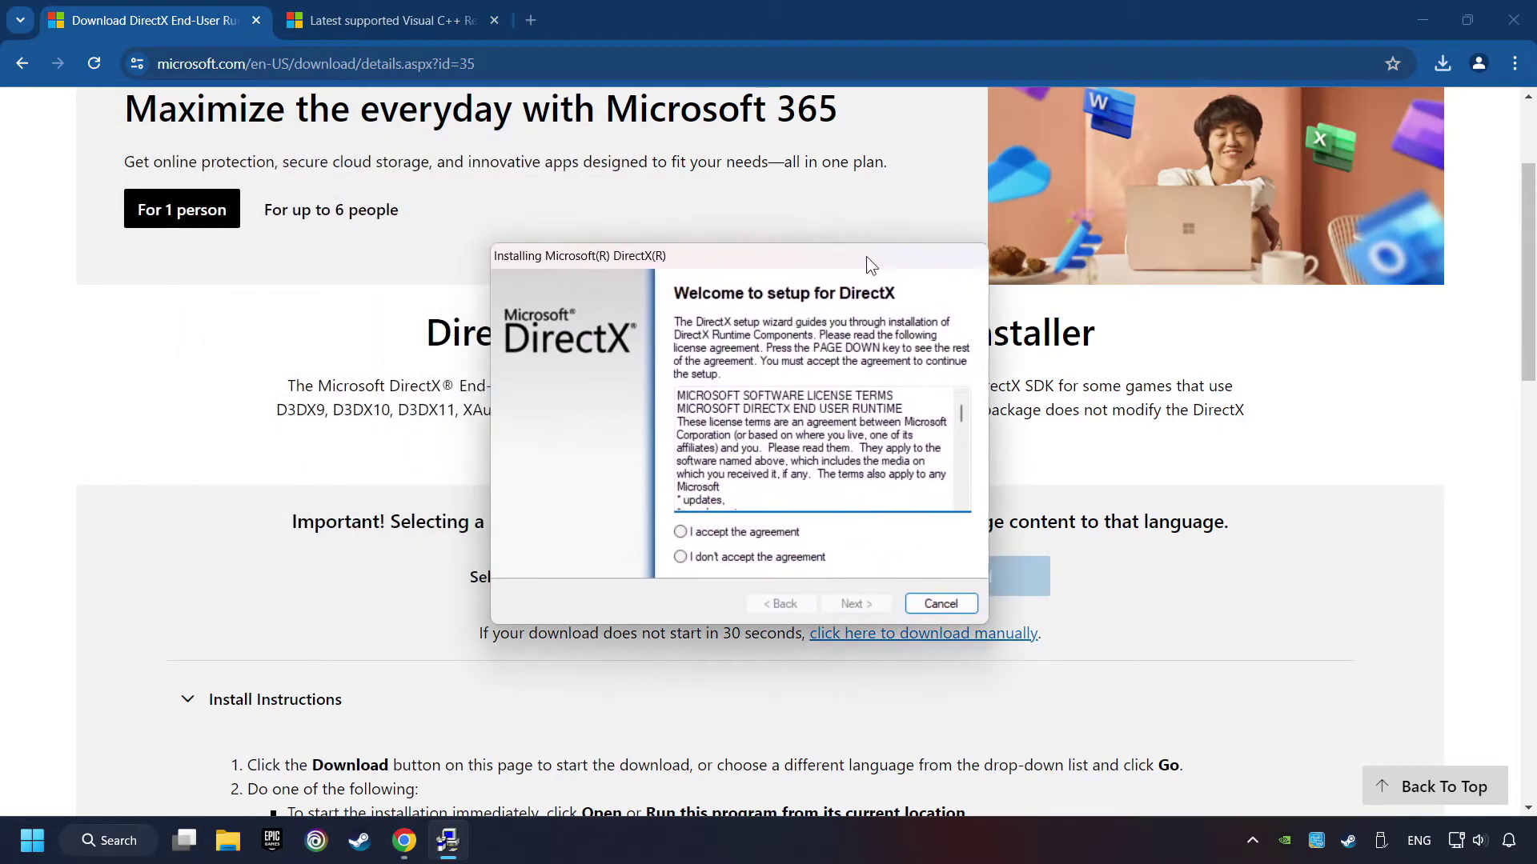
scroll(981, 408, down, 5)
scroll(971, 505, up, 5)
click(796, 535)
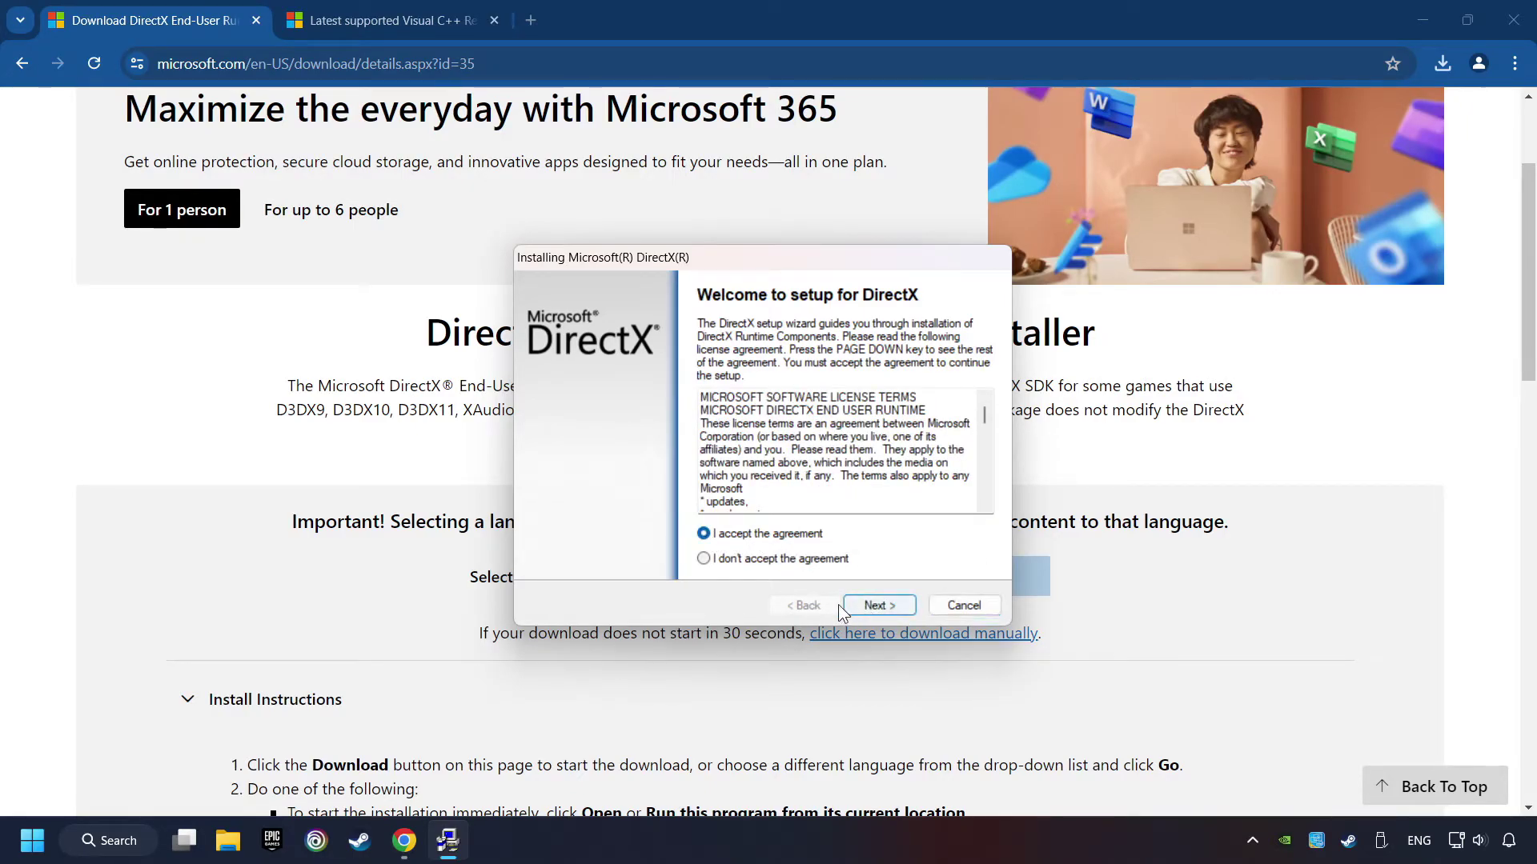
click(880, 606)
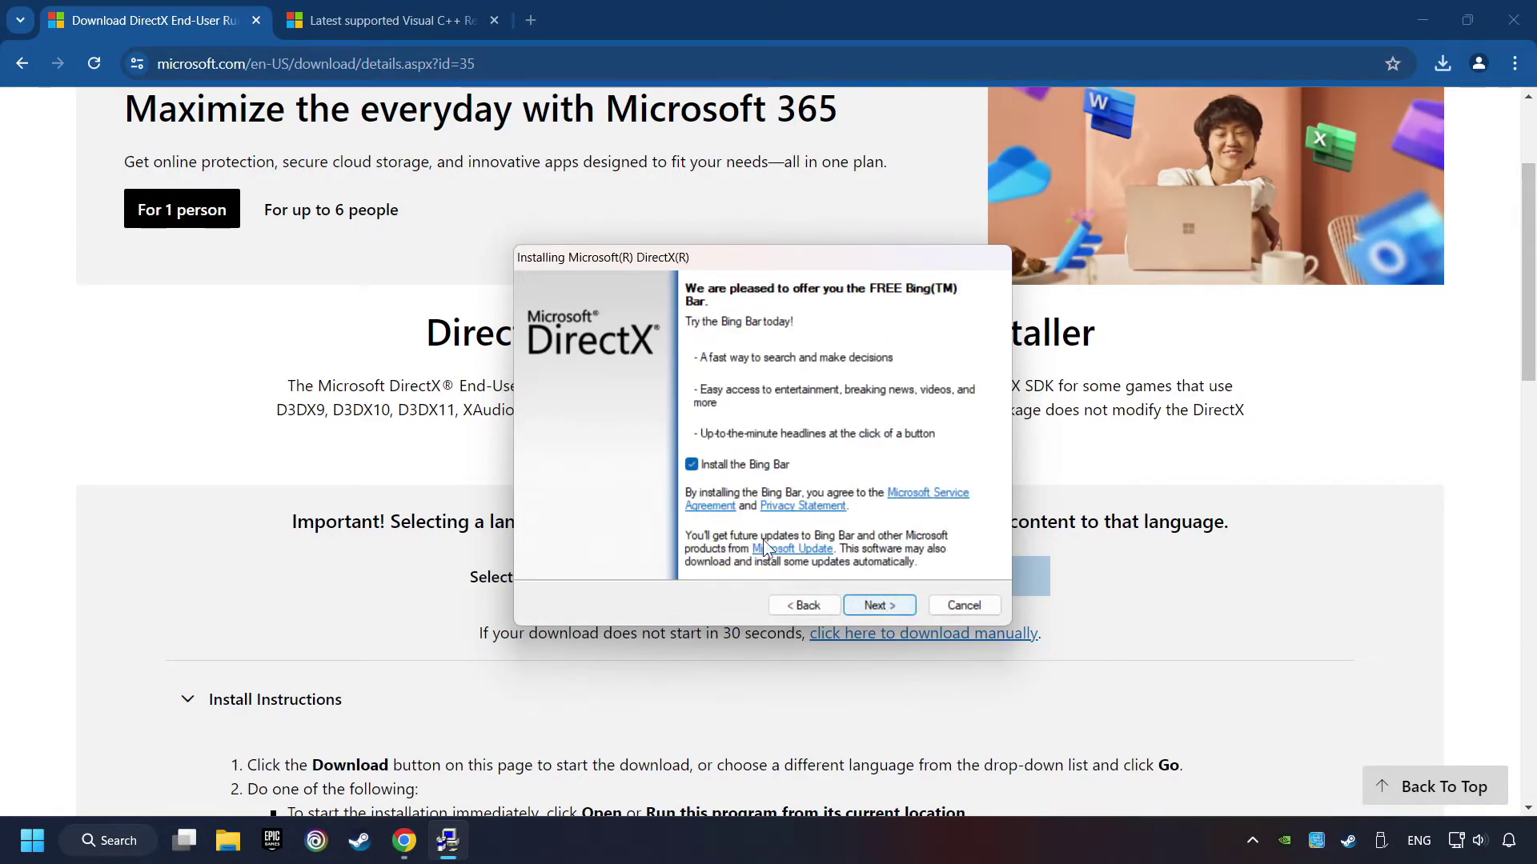
click(693, 465)
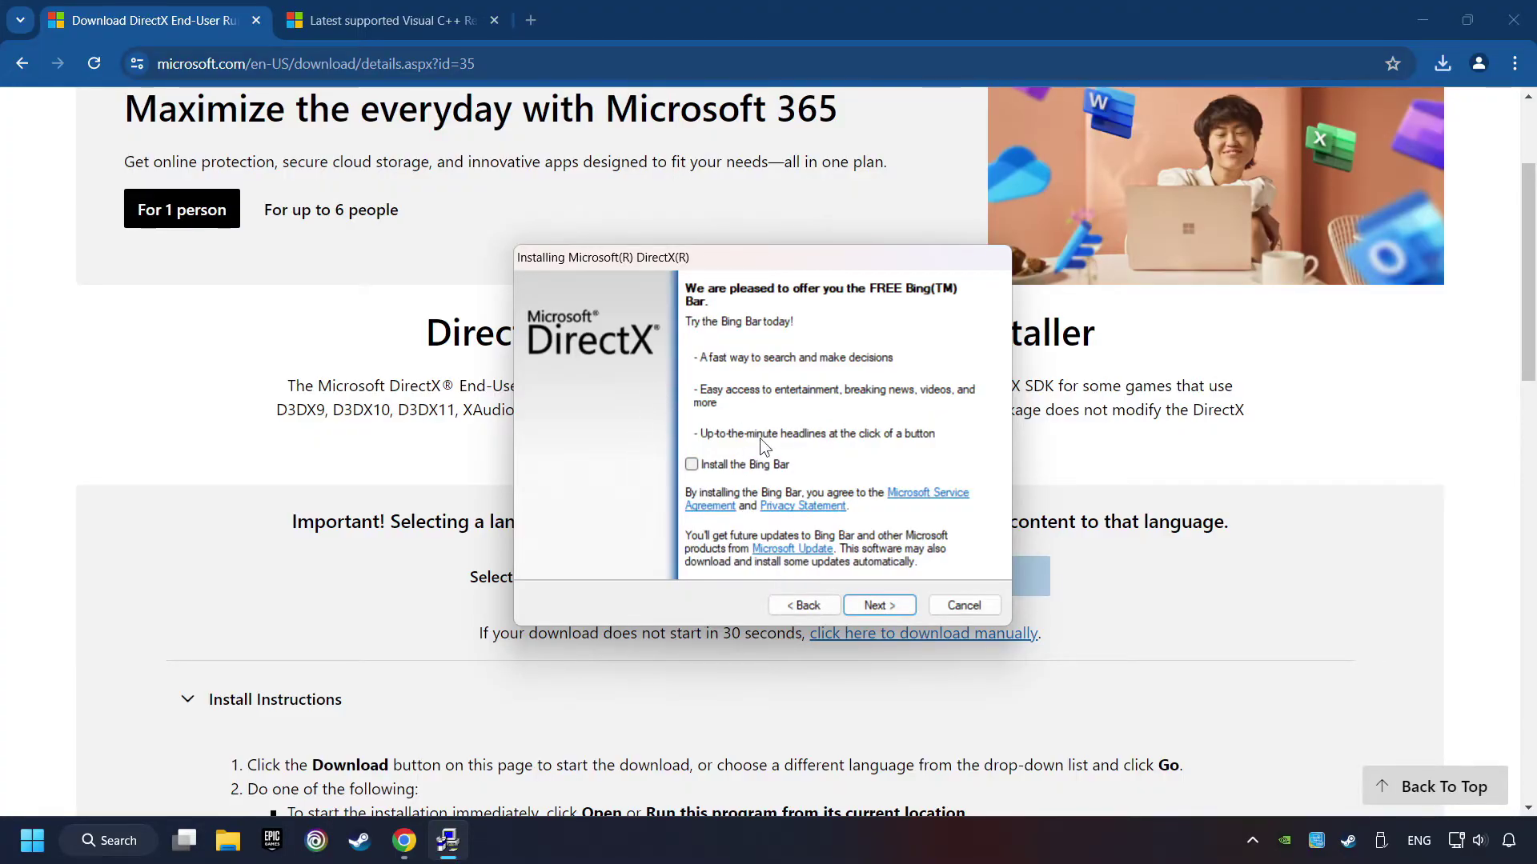
click(885, 607)
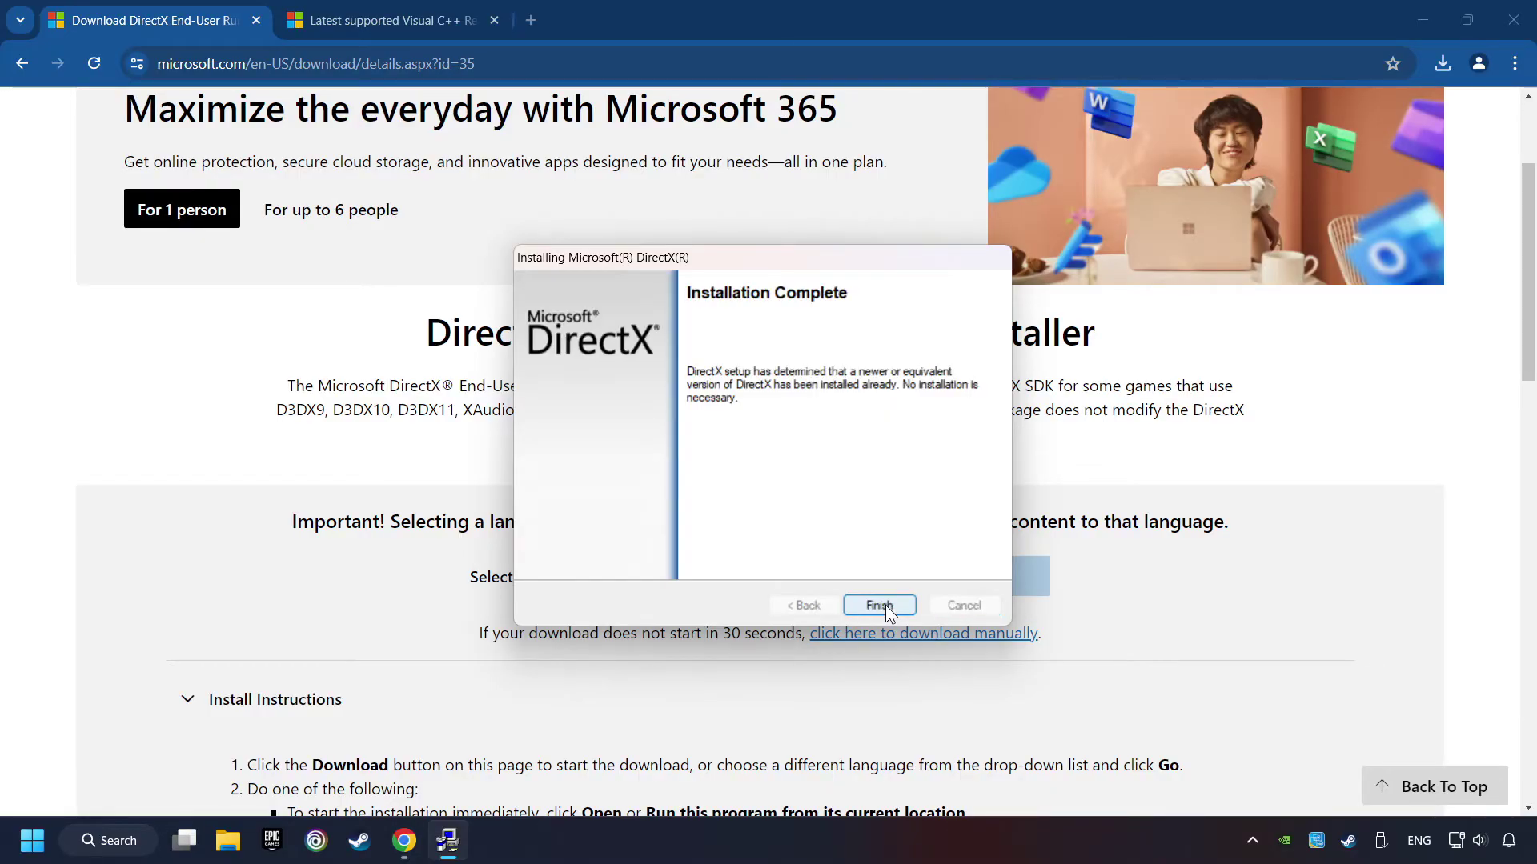
click(890, 603)
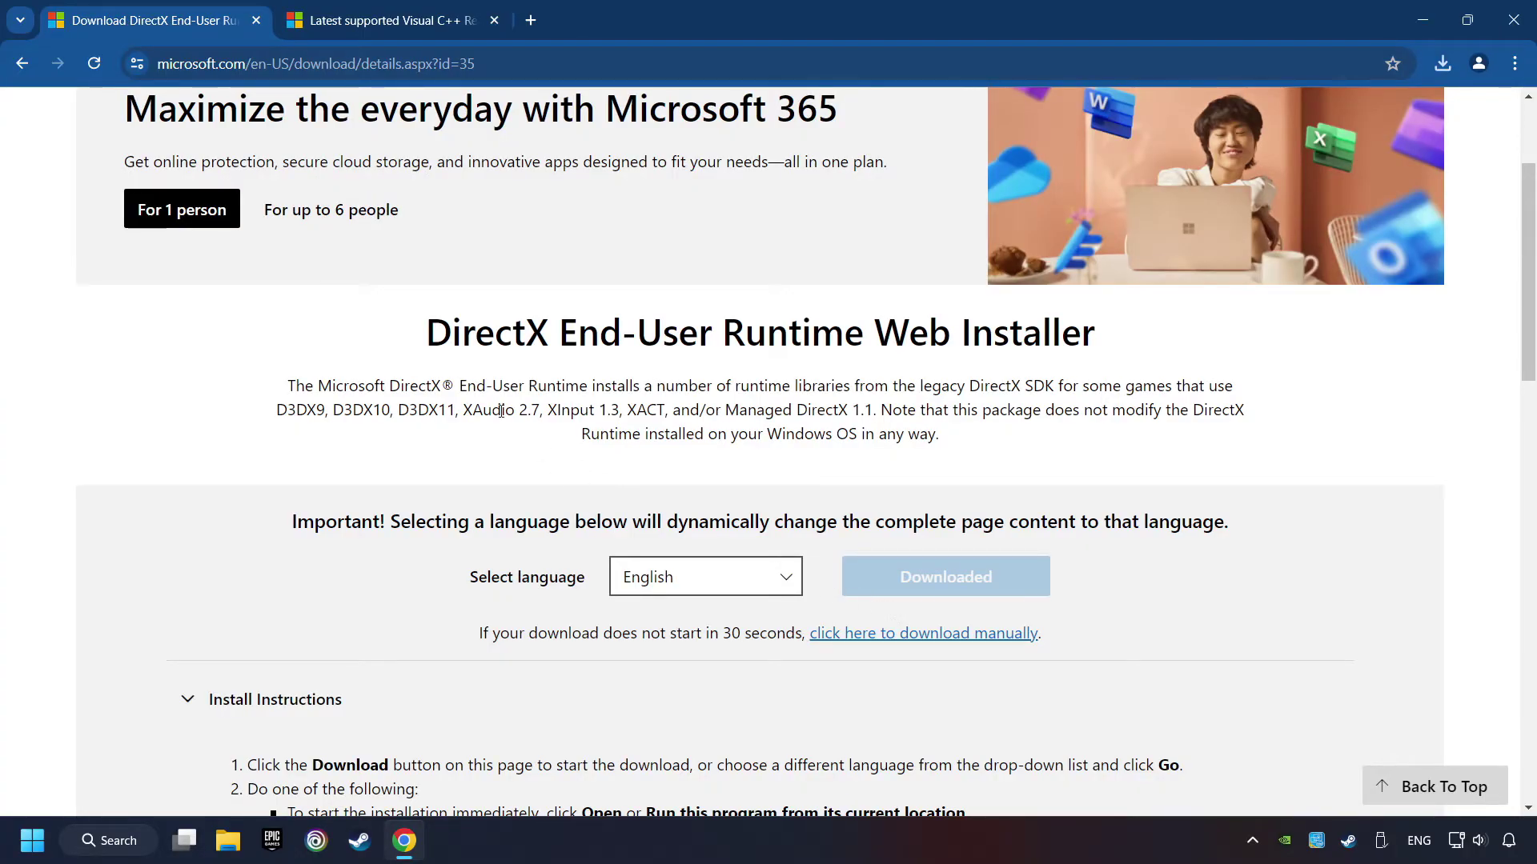
Step: Download the ARM64 and x64 Visual C++ redistributable installers
click(390, 20)
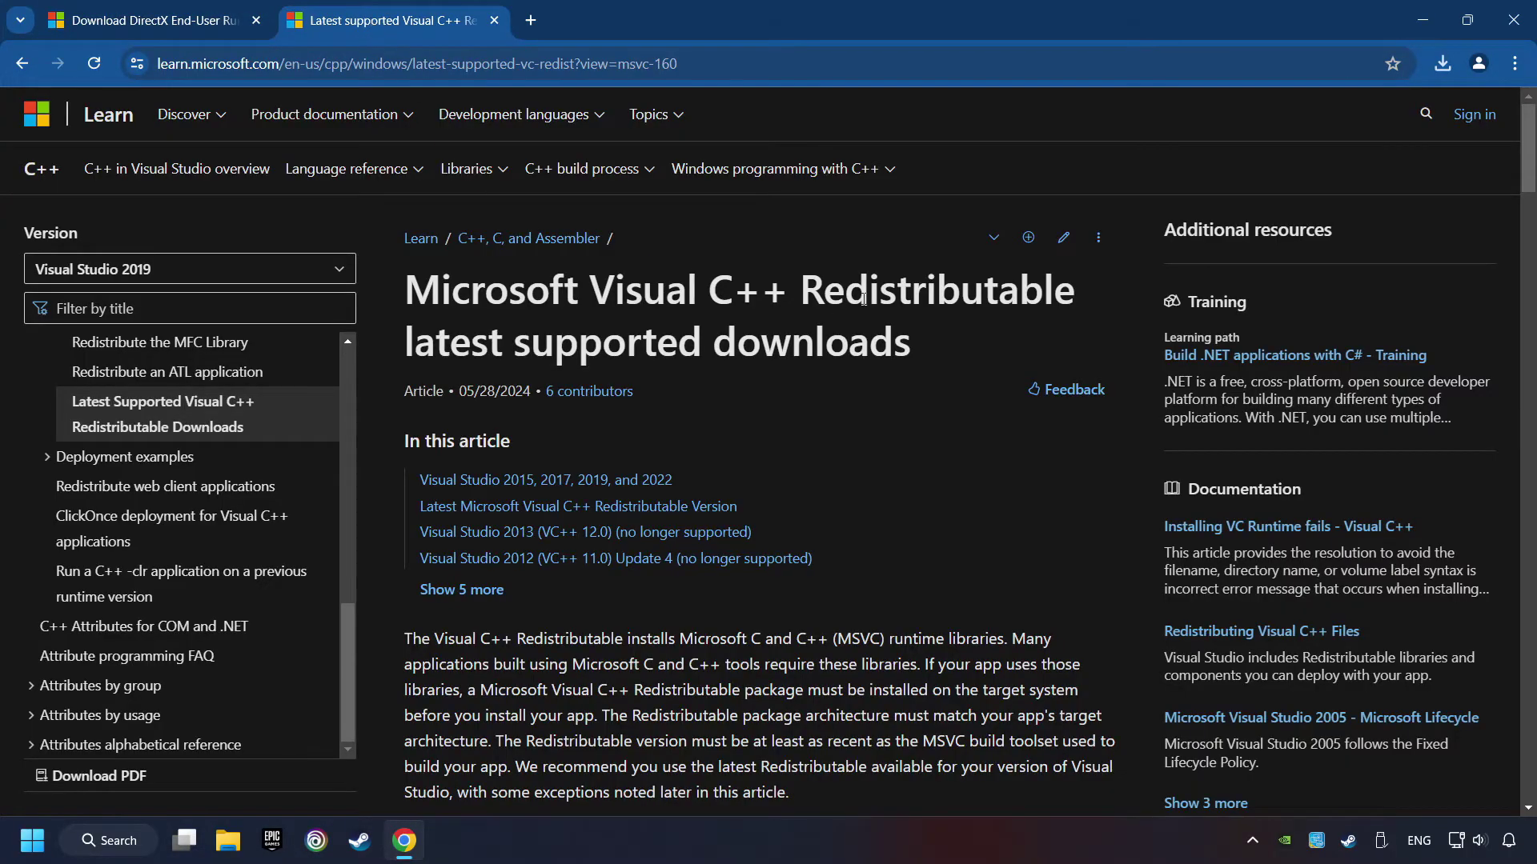
scroll(1441, 241, down, 5)
scroll(1321, 301, down, 4)
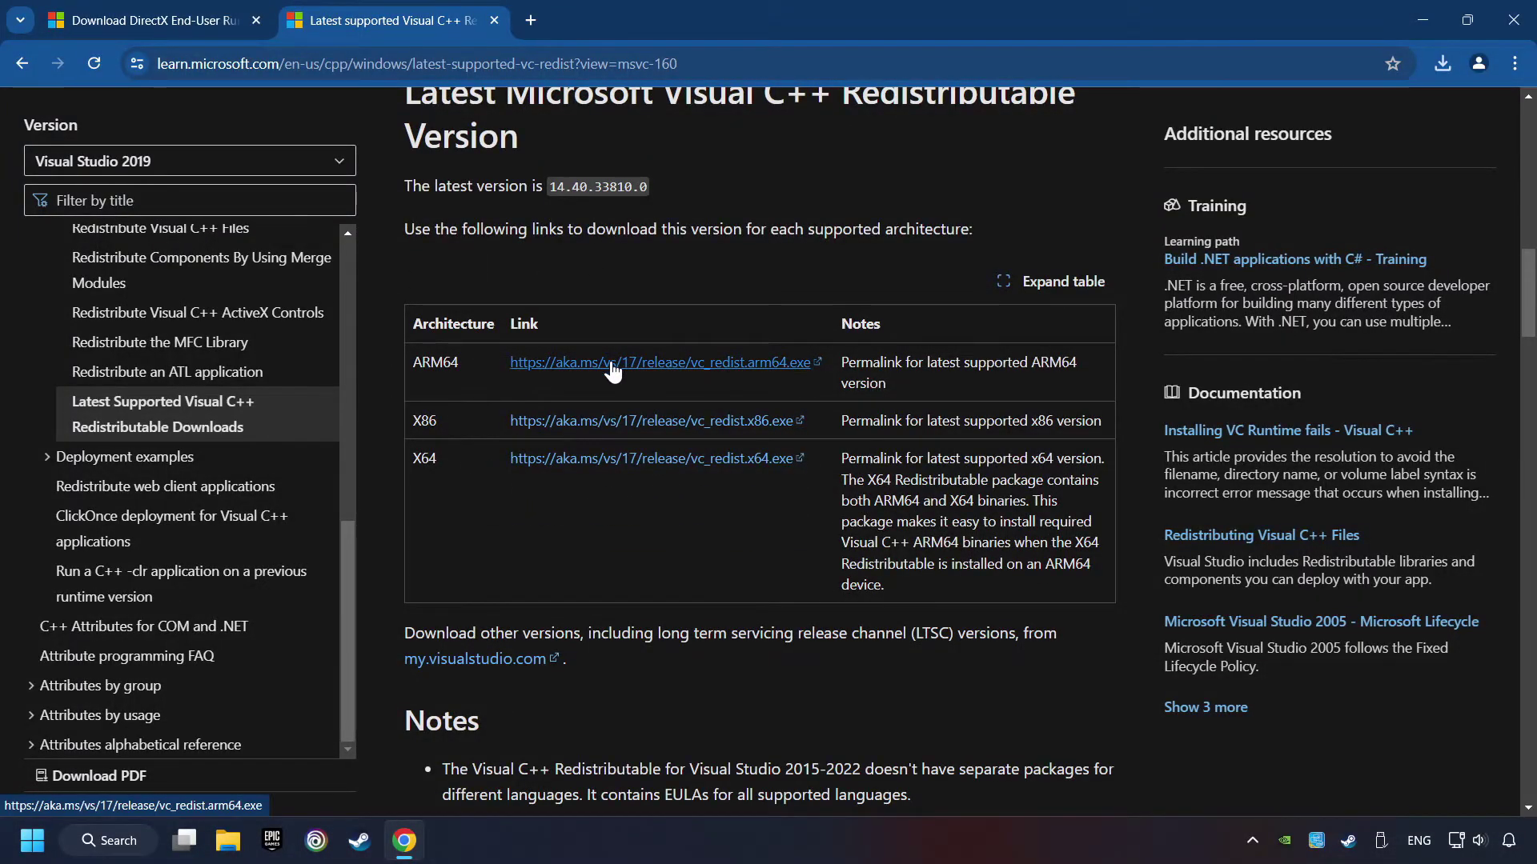
click(612, 362)
click(618, 461)
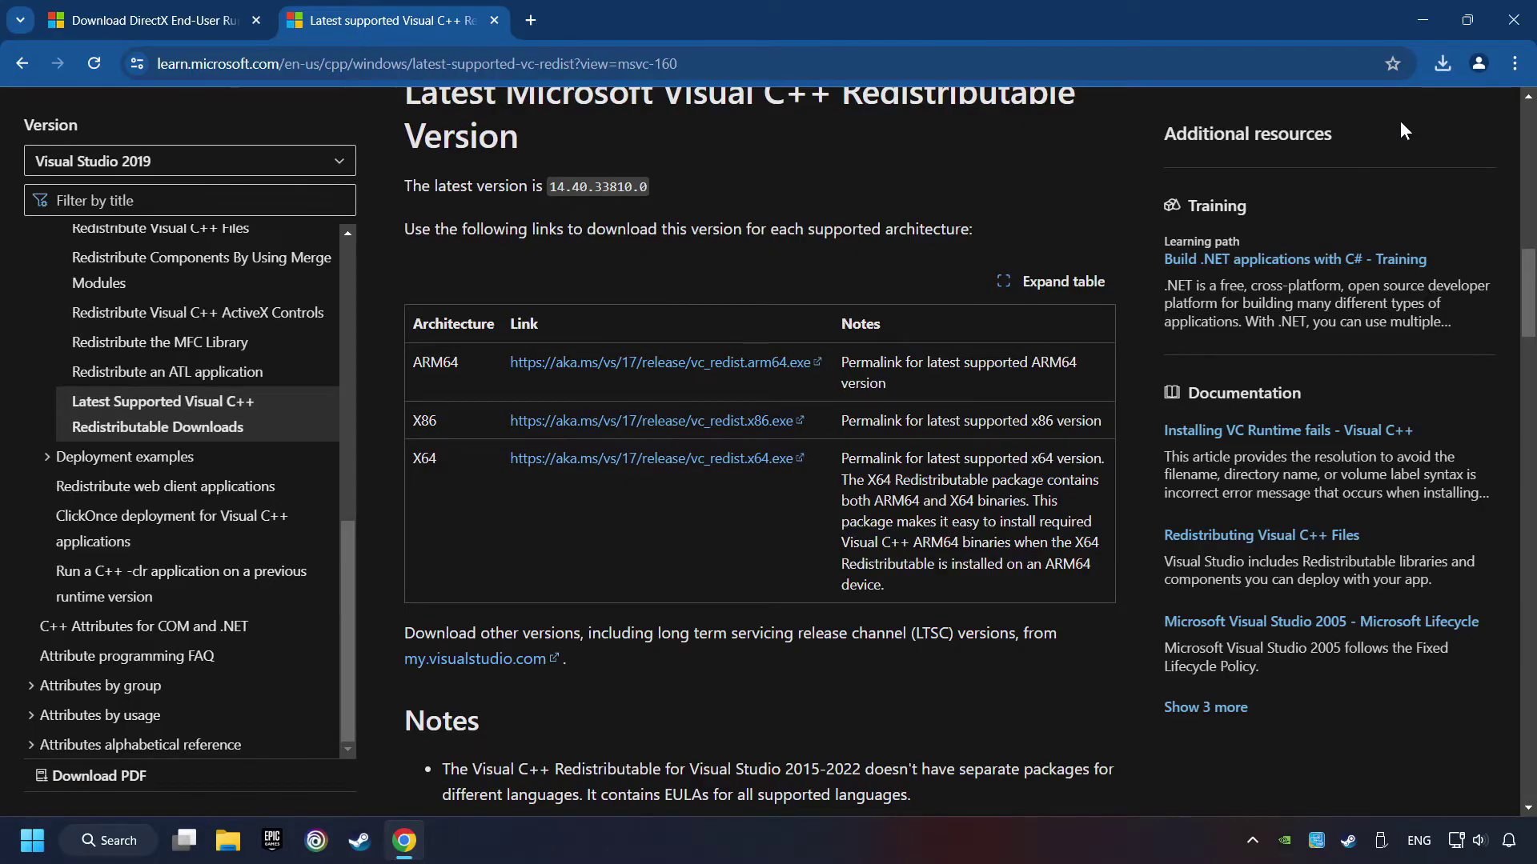
Step: Run the ARM64 installer with terms accepted, then close it after the unsupported-processor failure
click(1443, 66)
click(1286, 252)
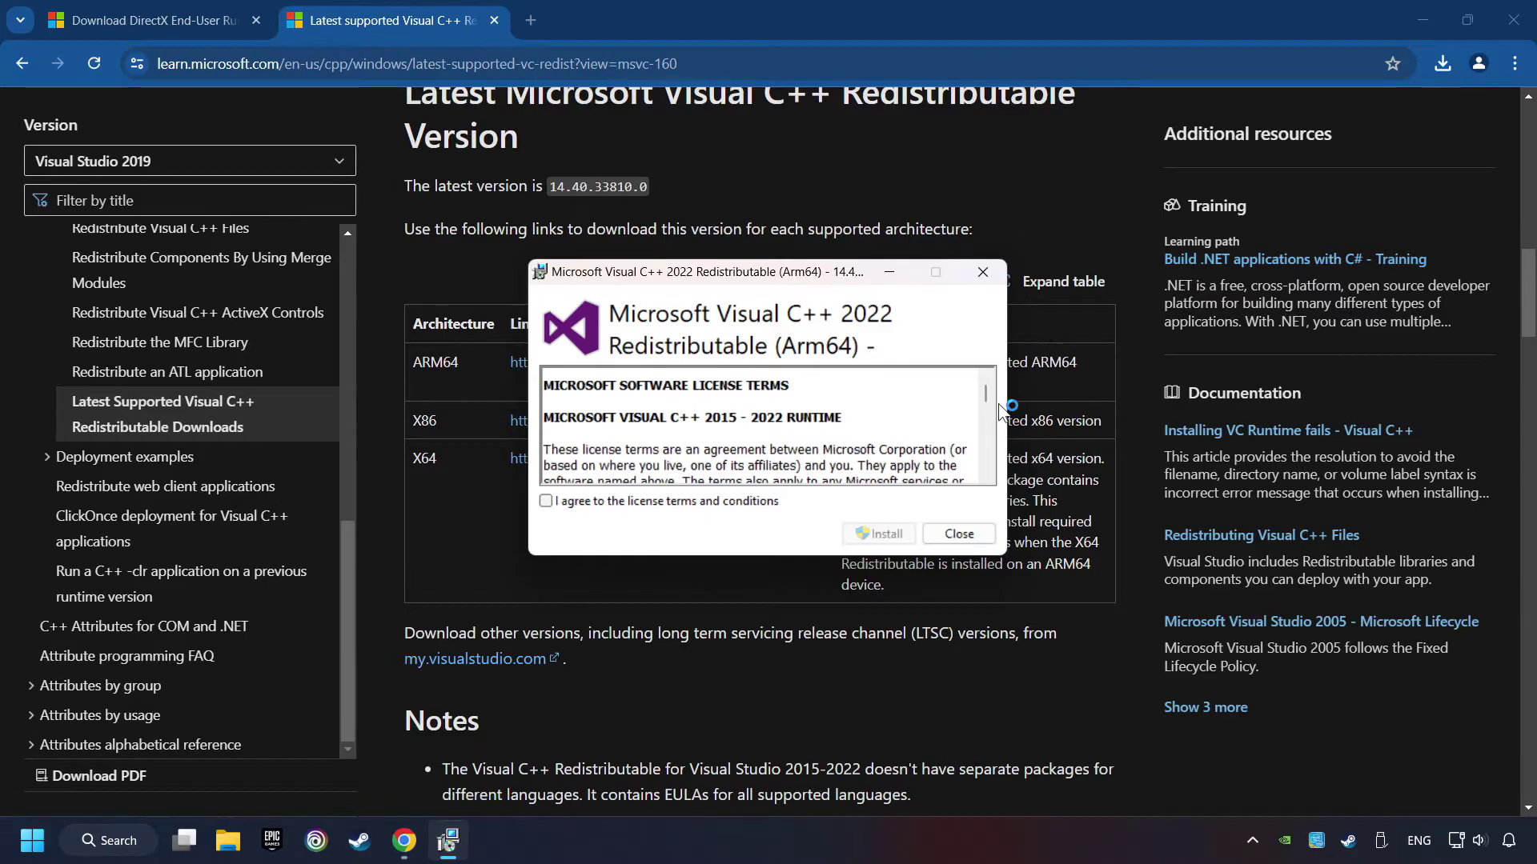
scroll(974, 439, down, 3)
scroll(971, 431, down, 5)
click(547, 501)
click(897, 533)
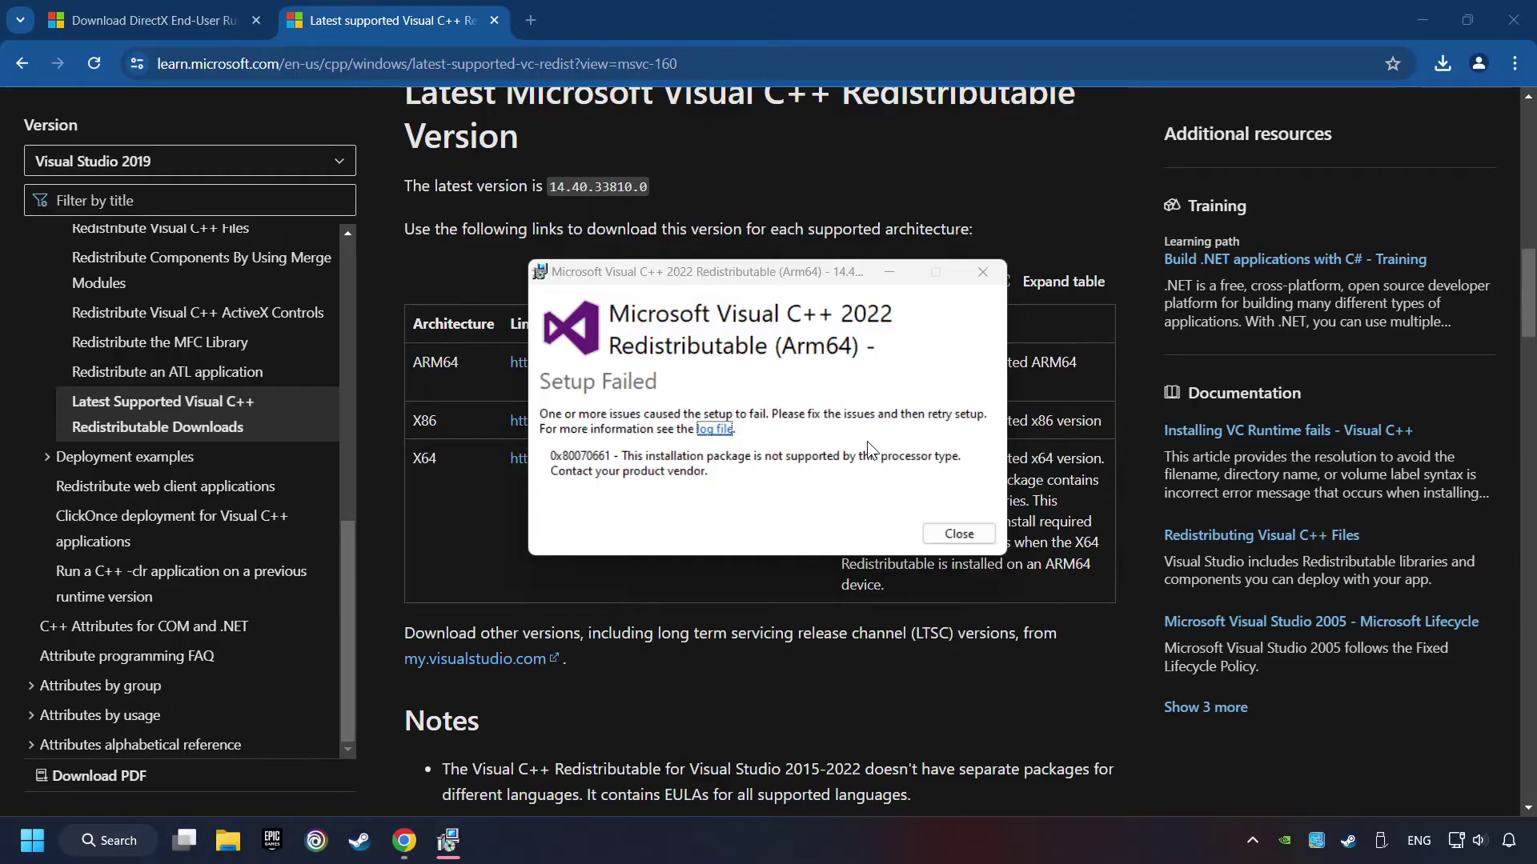
click(958, 533)
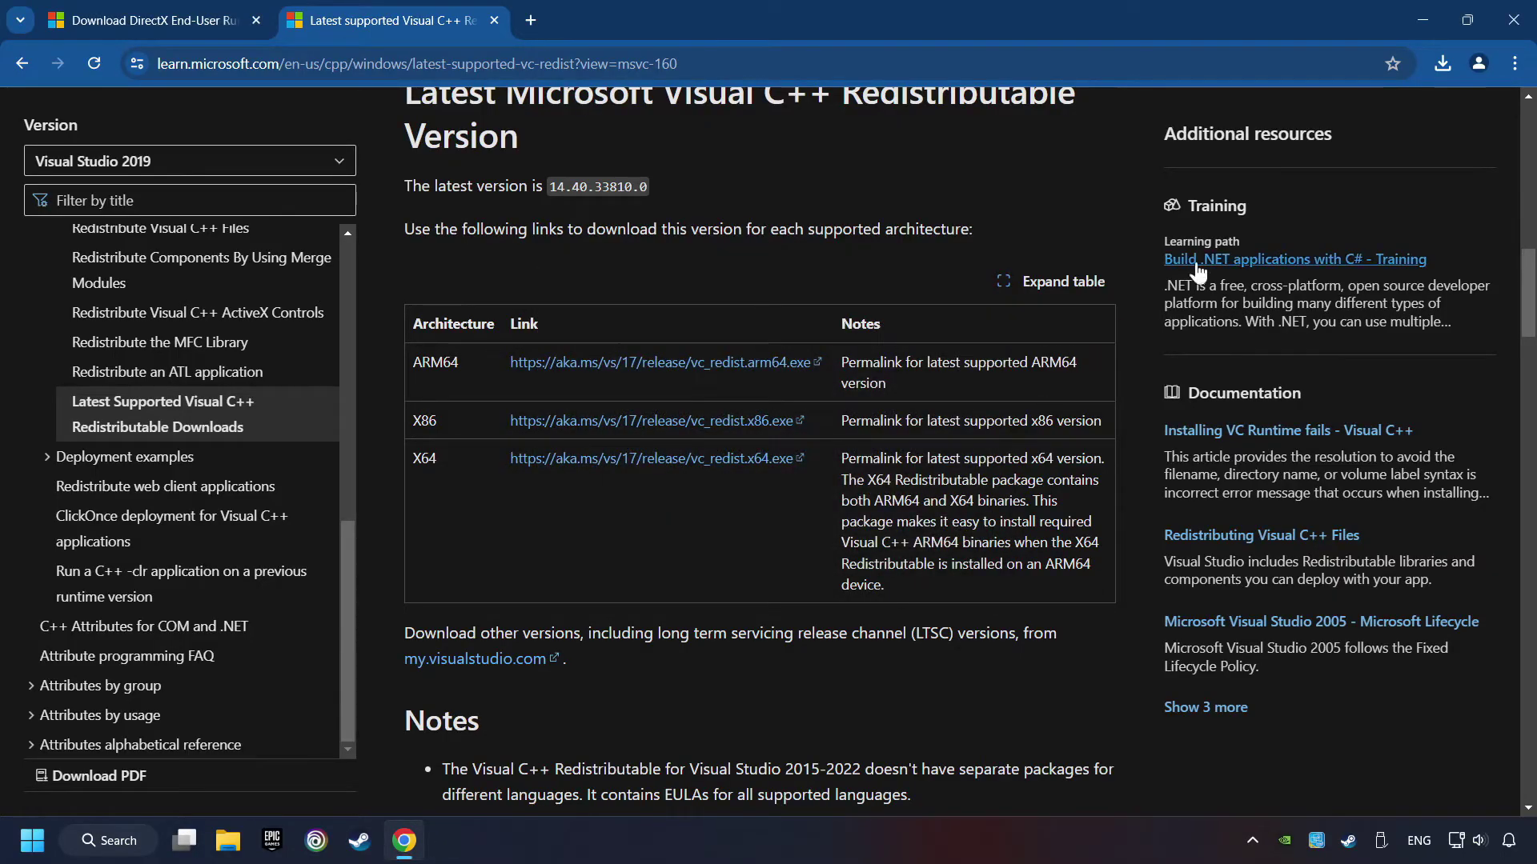
Step: Install VC_redist.x86.exe, then run VC_redist.x64.exe to install the x64 package
click(1441, 64)
click(1284, 202)
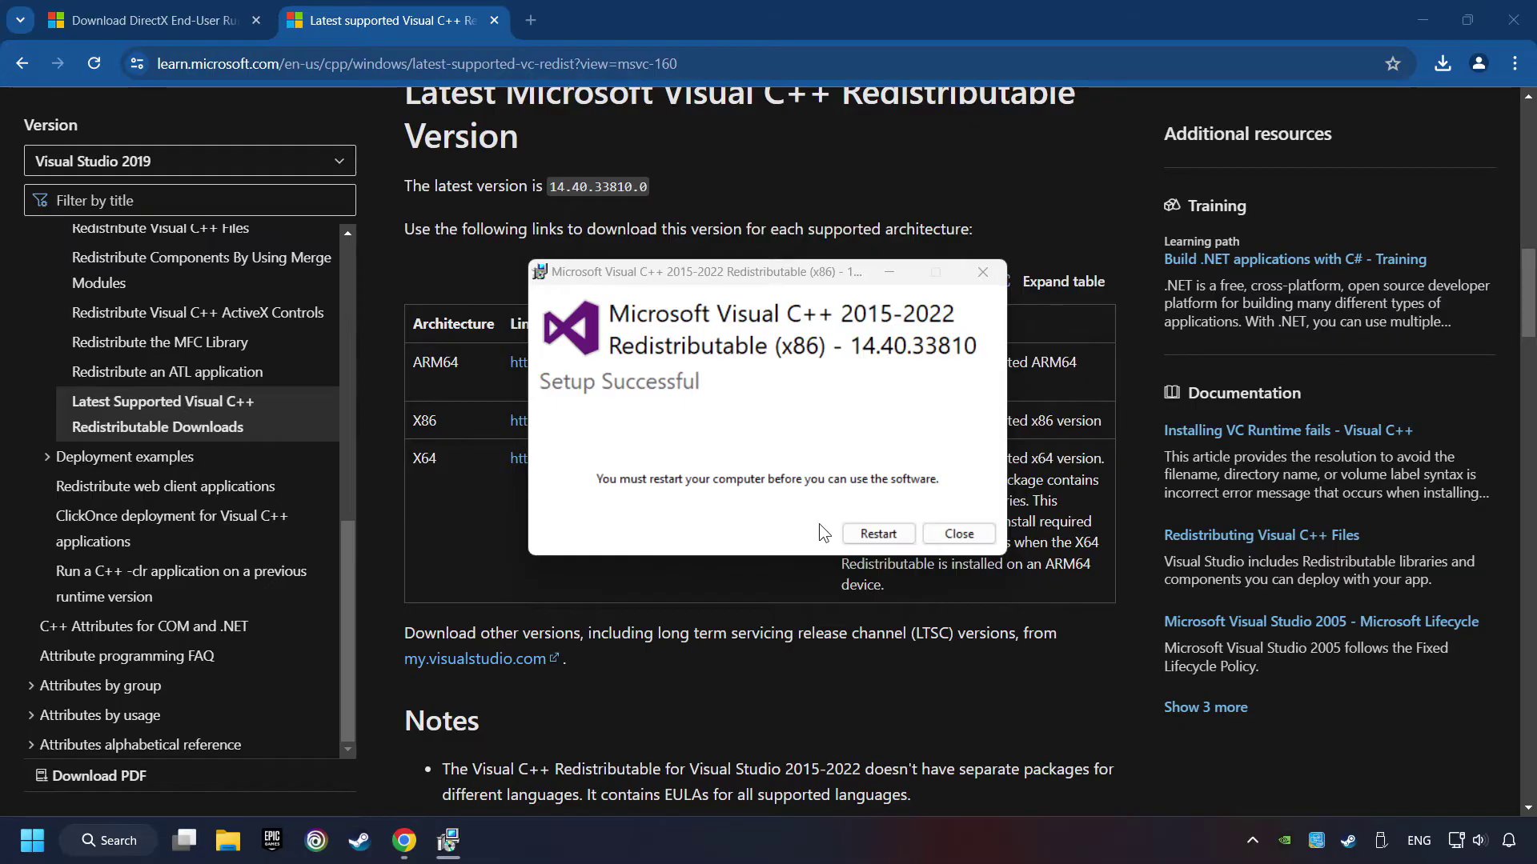
click(959, 533)
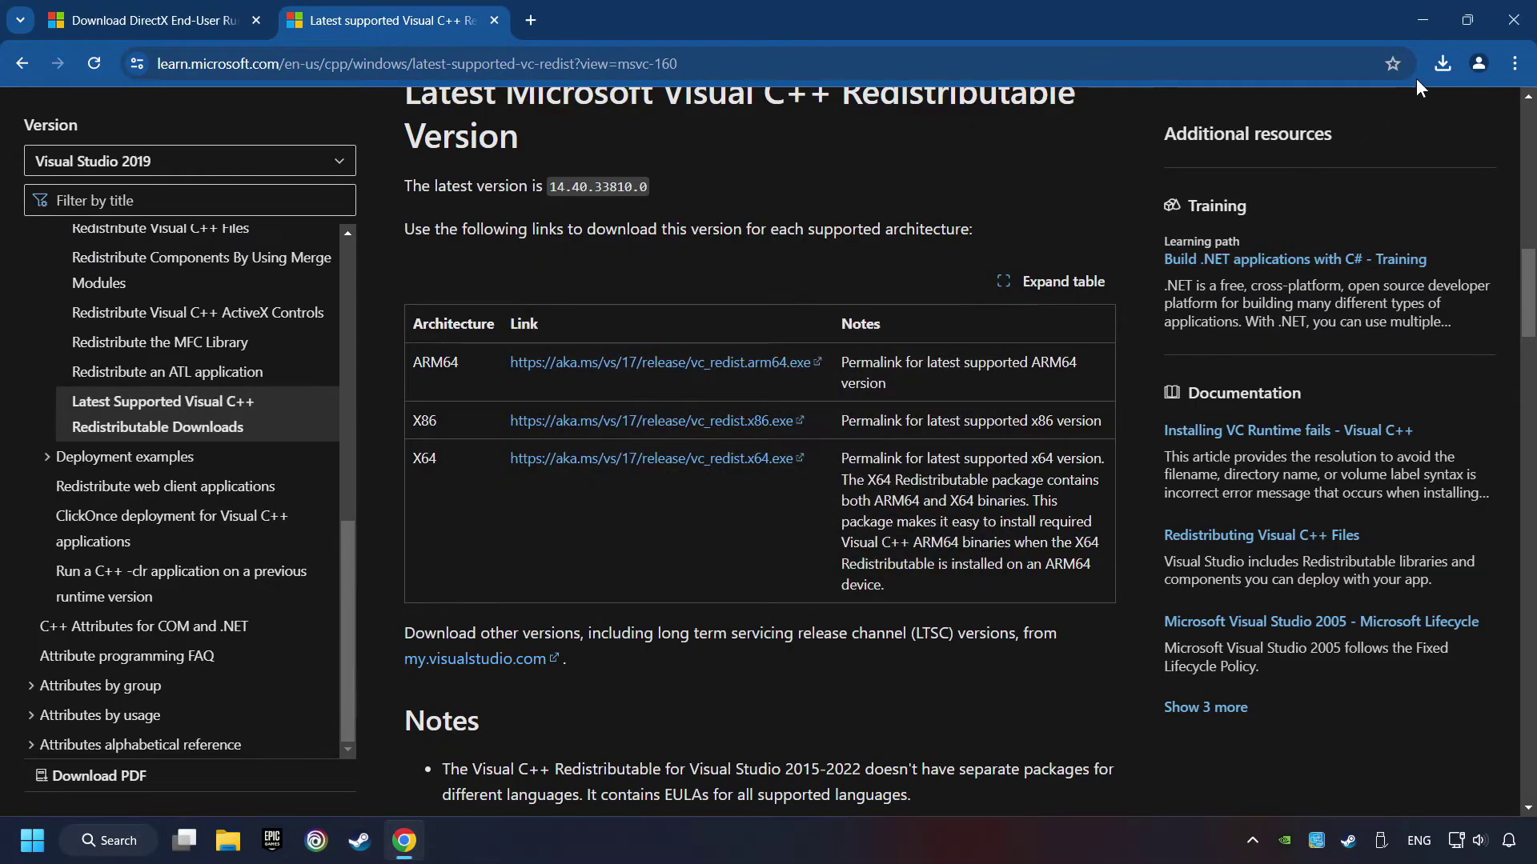
click(1442, 63)
click(1313, 146)
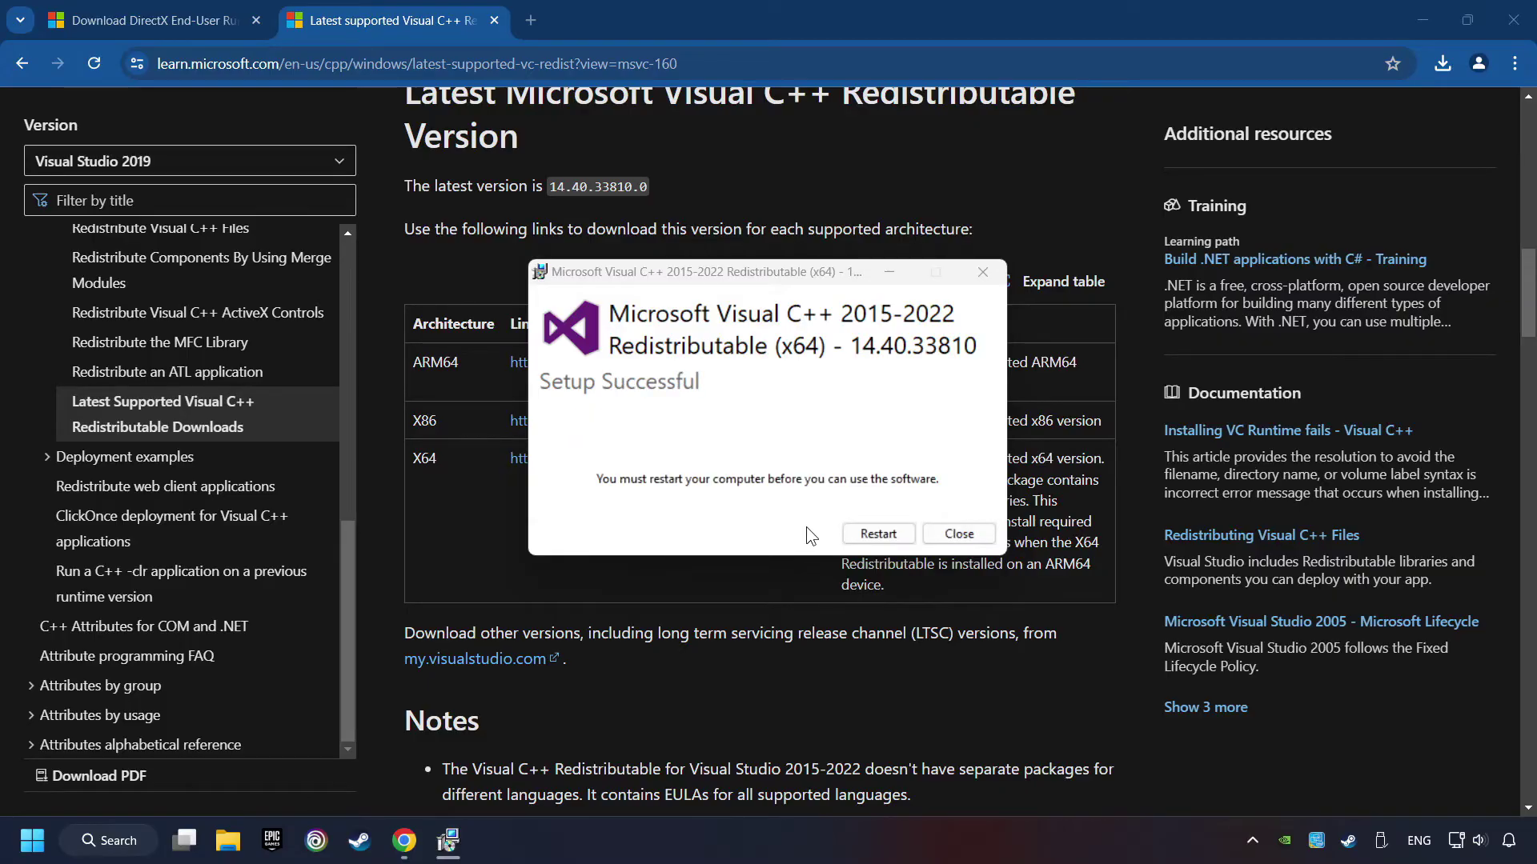
Step: Run a Windows Update check until it reports up to date, then close Settings
click(878, 534)
click(118, 841)
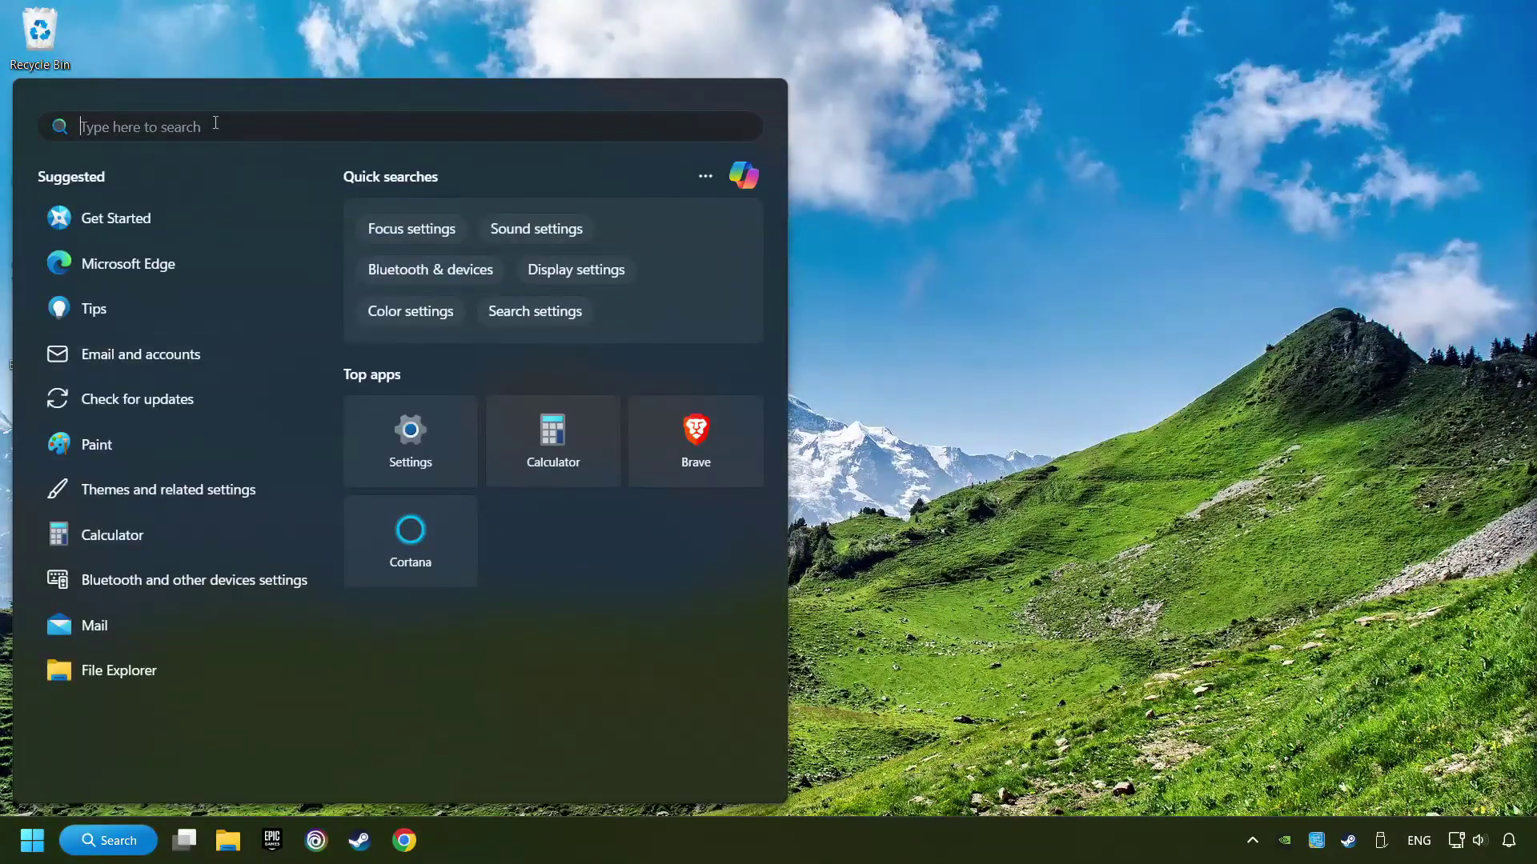
text(updates)
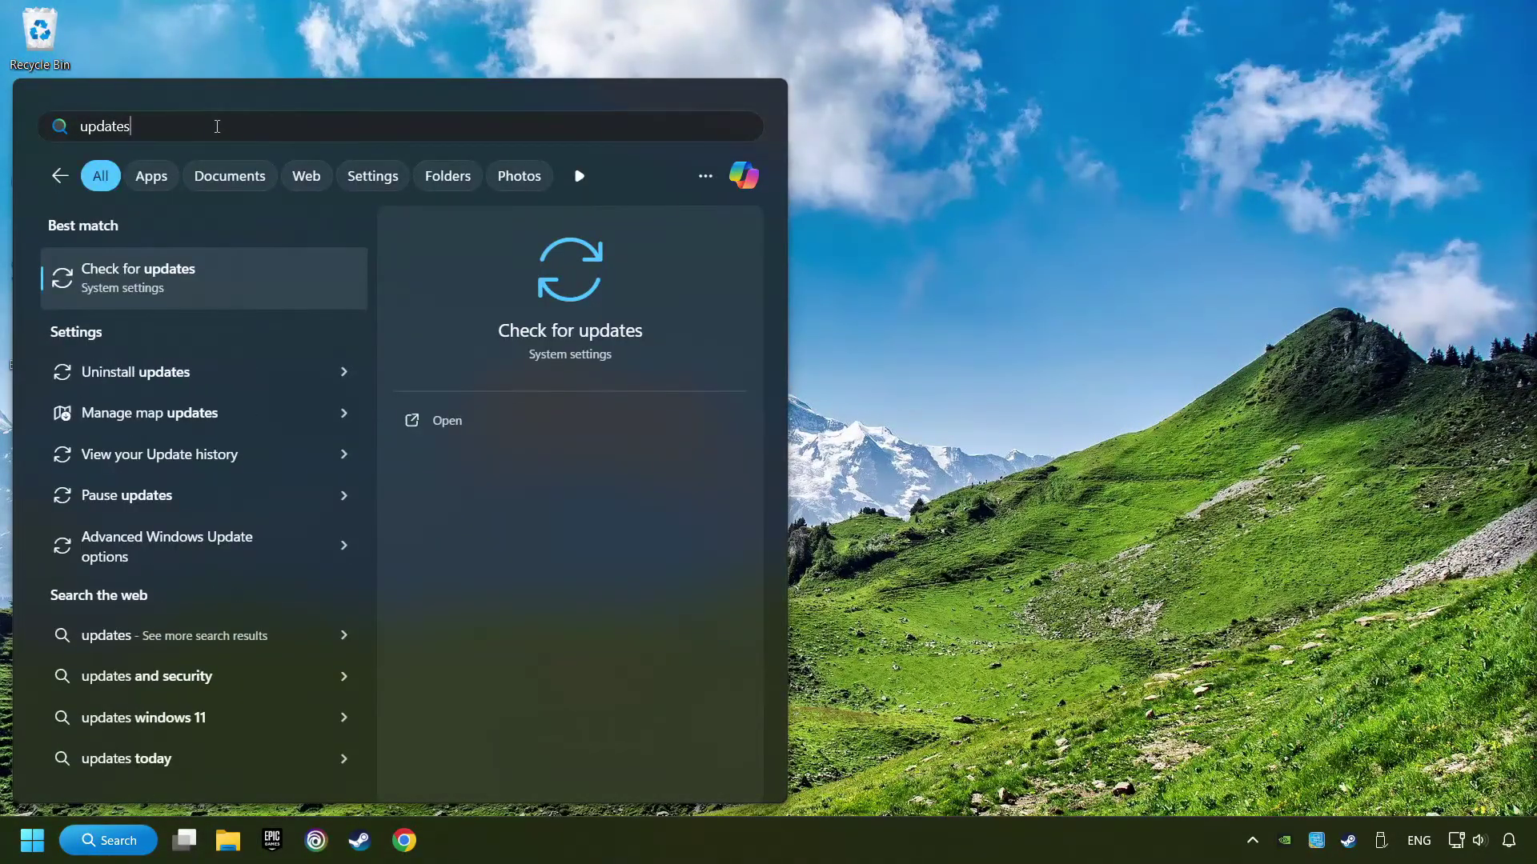
click(145, 273)
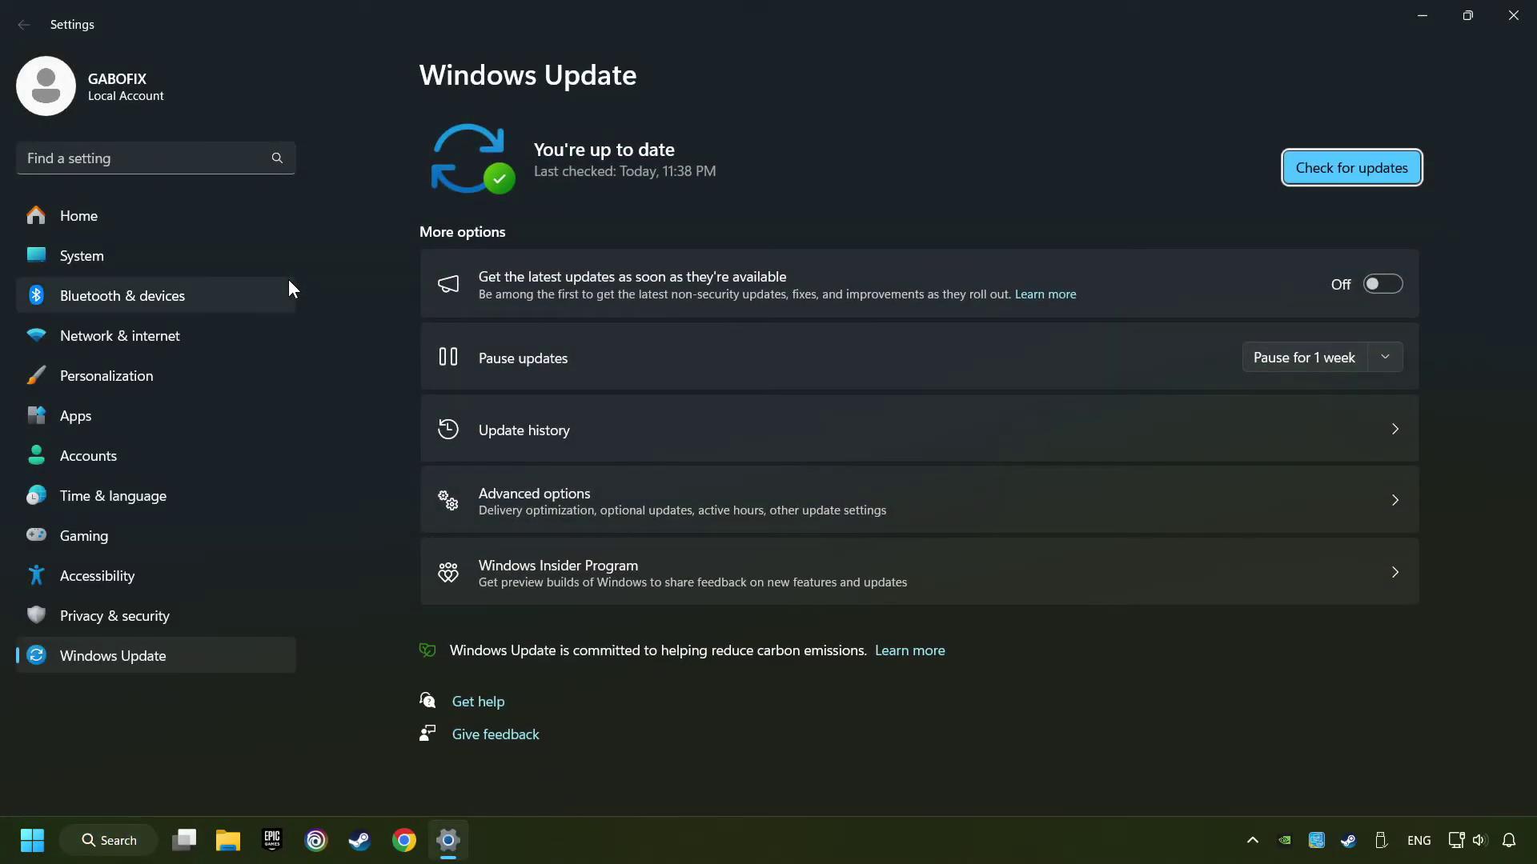
click(1367, 174)
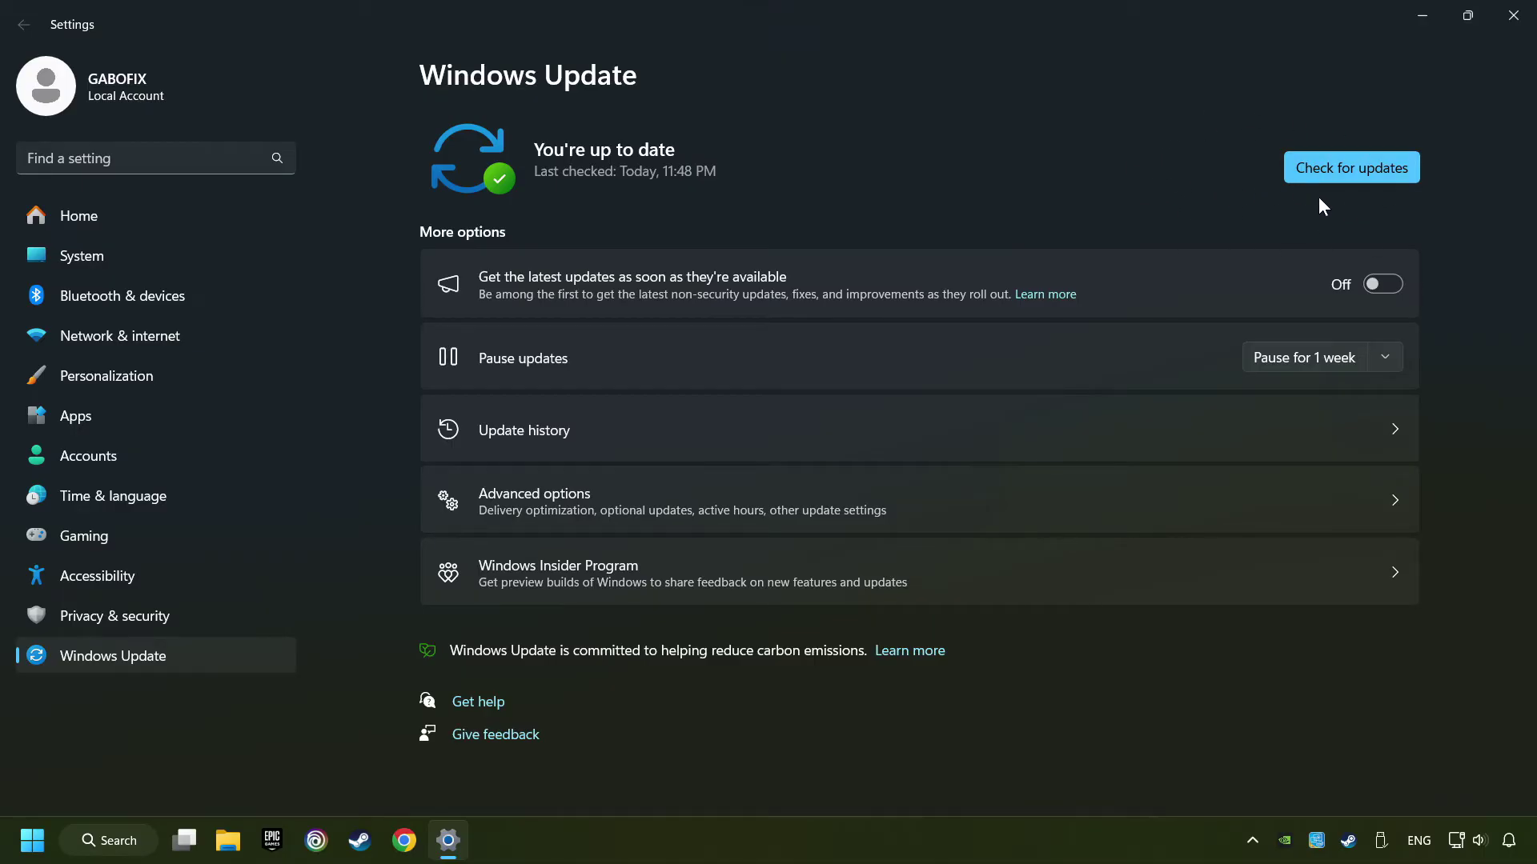
click(1511, 22)
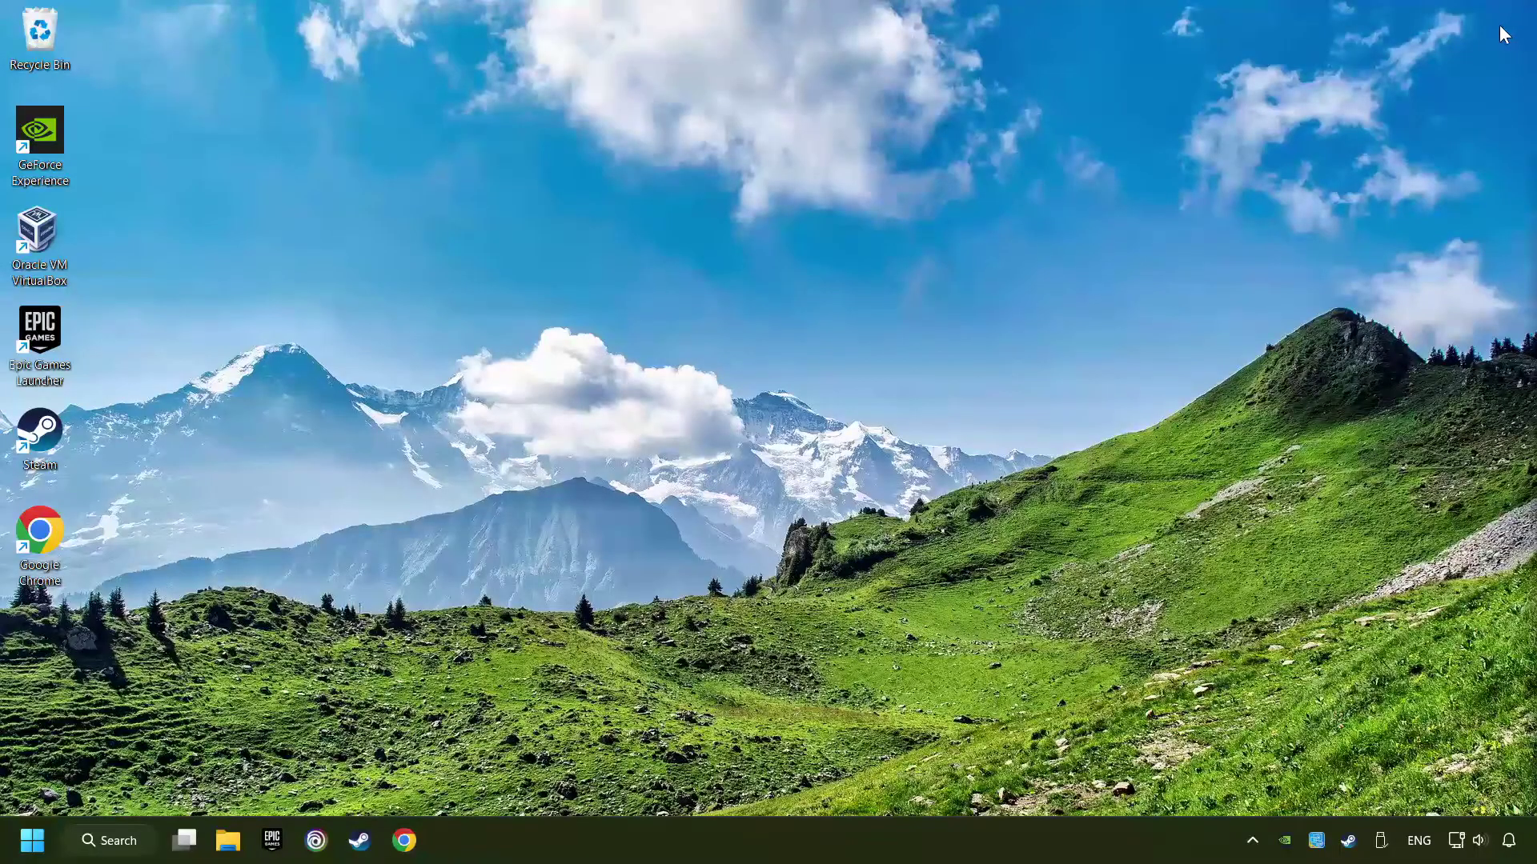
Step: In Task Manager's Startup apps, disable Microsoft To Do, Teams and jusched.exe
right_click(758, 840)
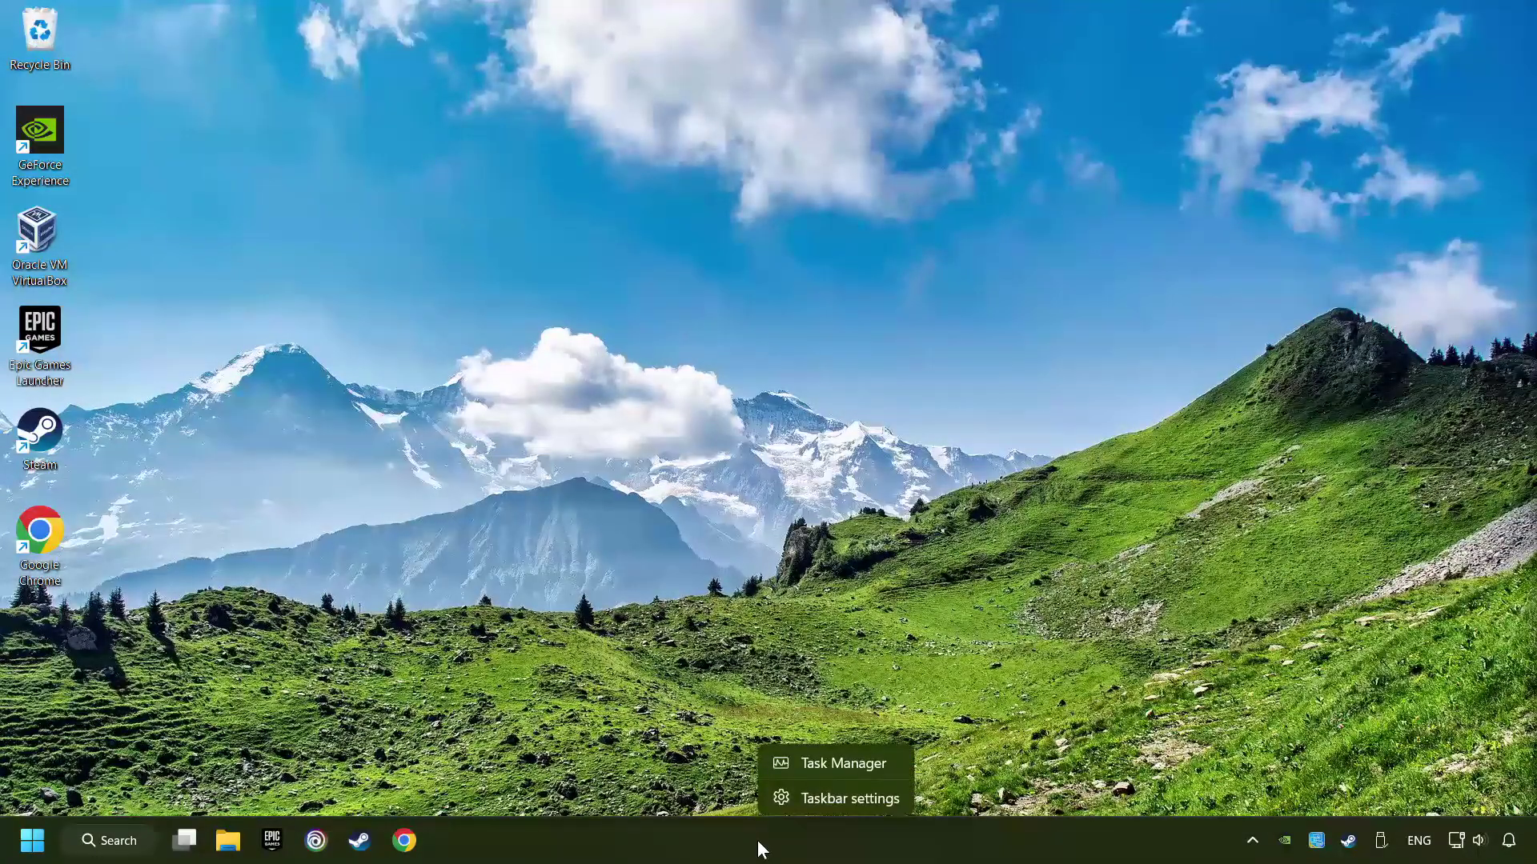
click(877, 763)
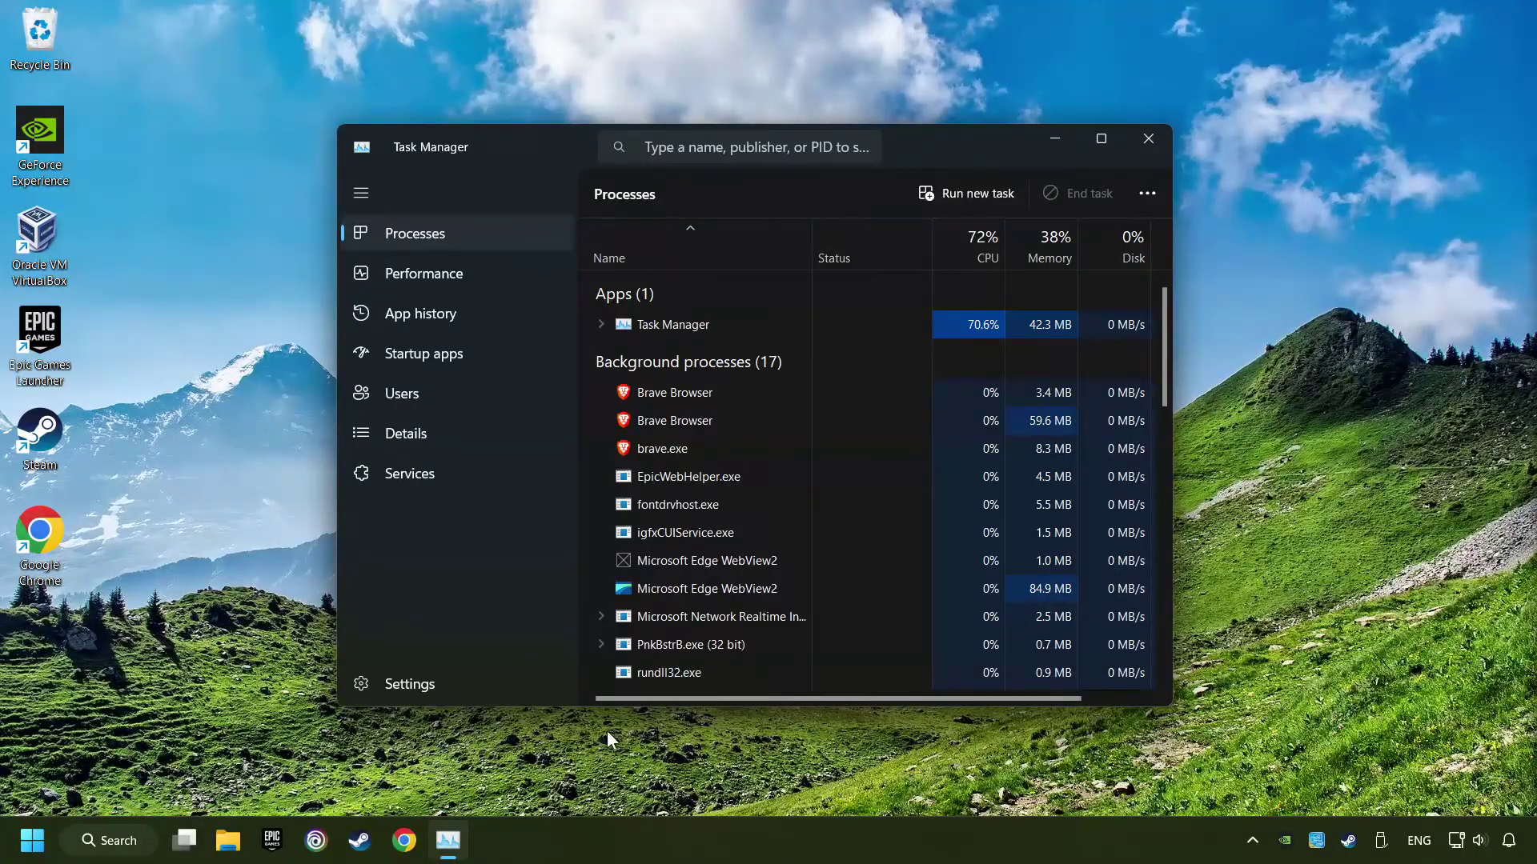
click(433, 357)
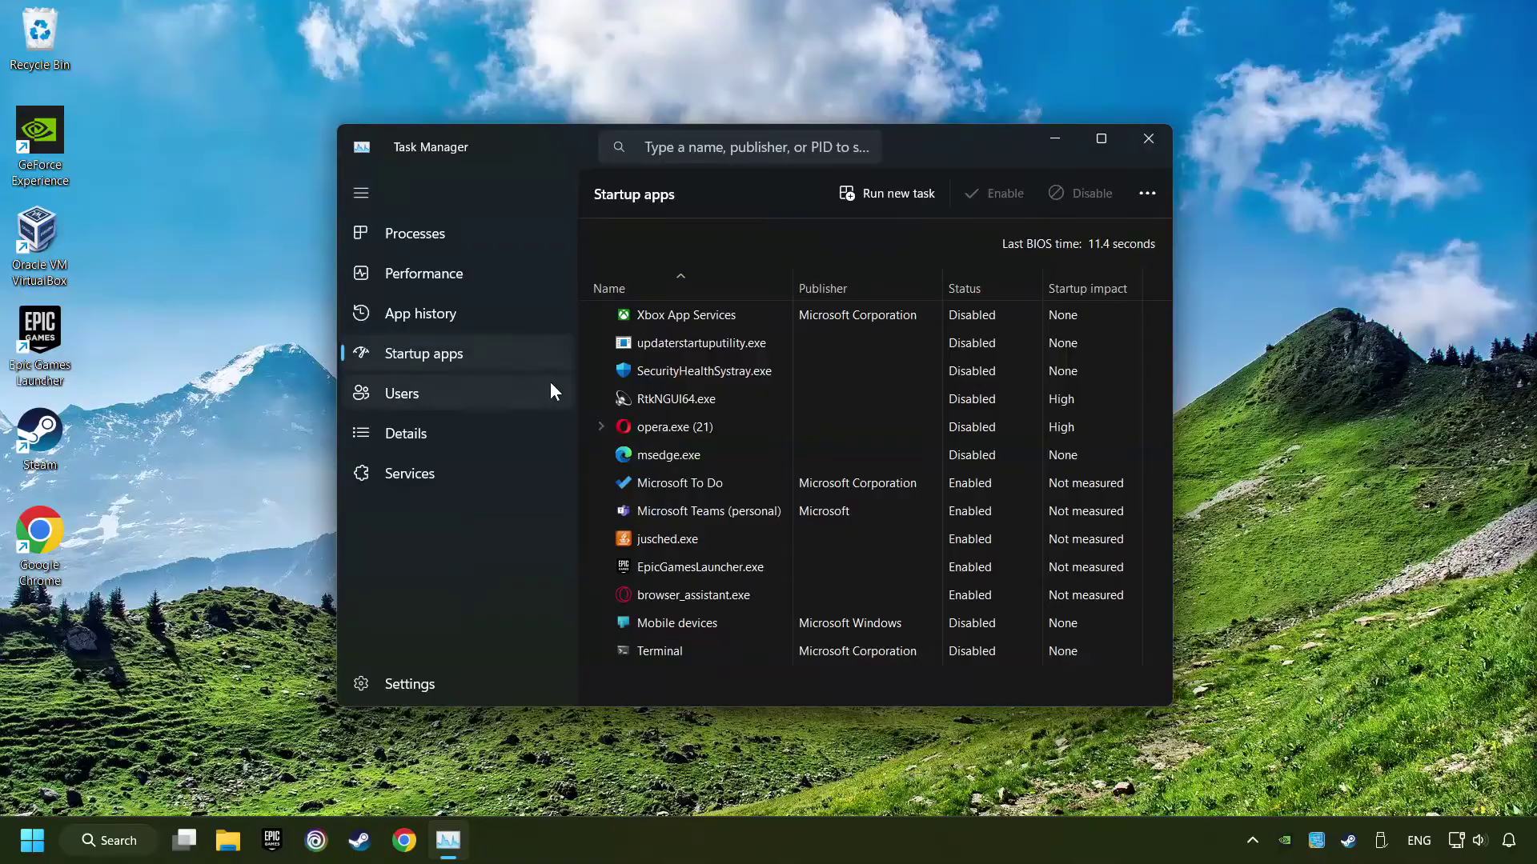
click(834, 484)
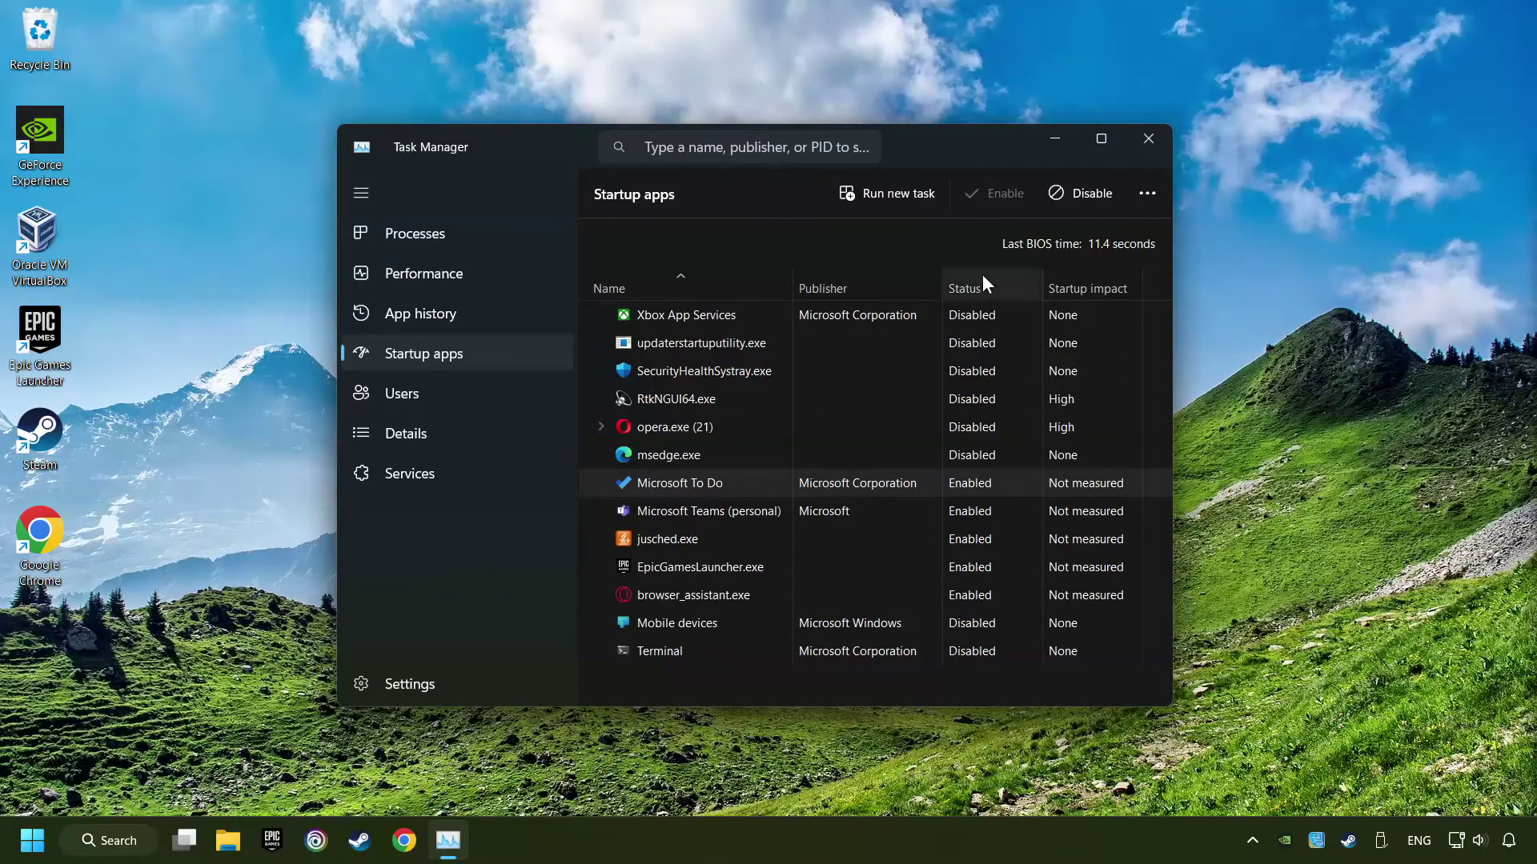
click(1084, 194)
click(983, 511)
click(1081, 194)
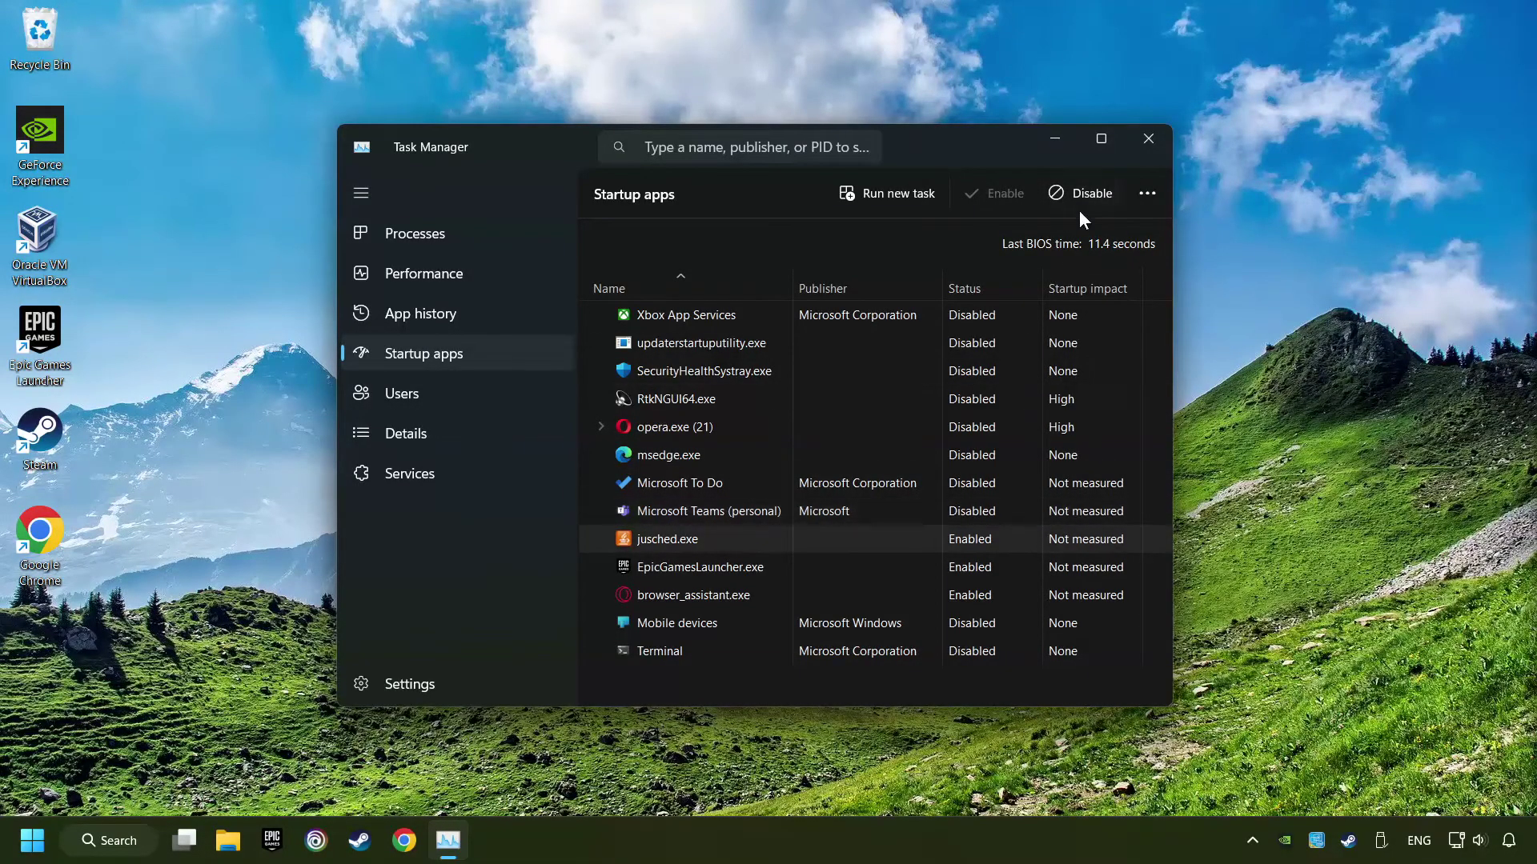
Step: Disable the remaining startup apps, including EpicGamesLauncher and browser_assistant.exe, and close Task Manager
click(1012, 540)
click(1091, 194)
click(1032, 595)
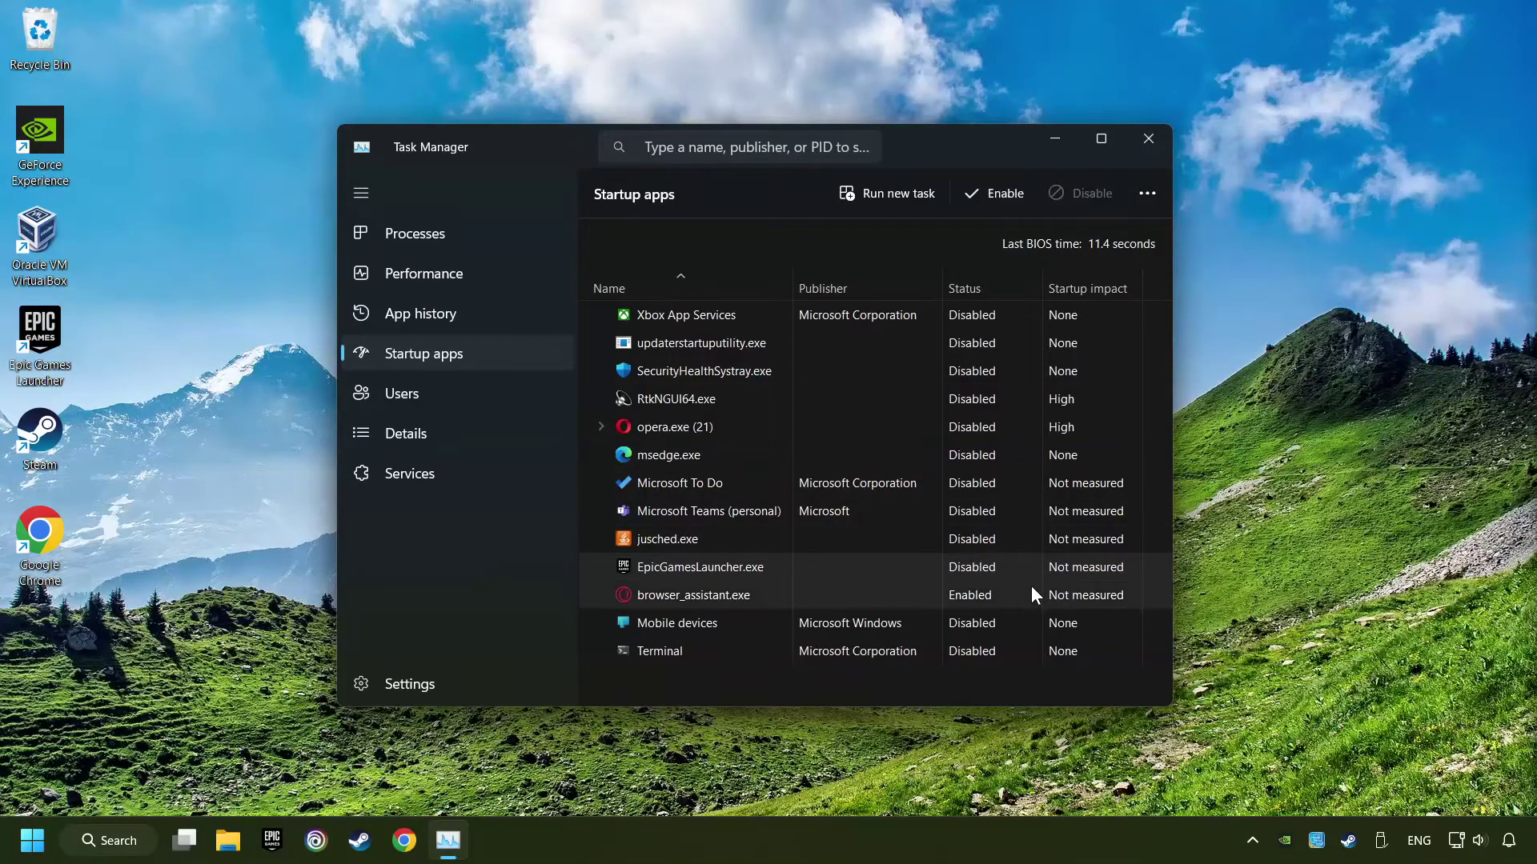
click(1079, 199)
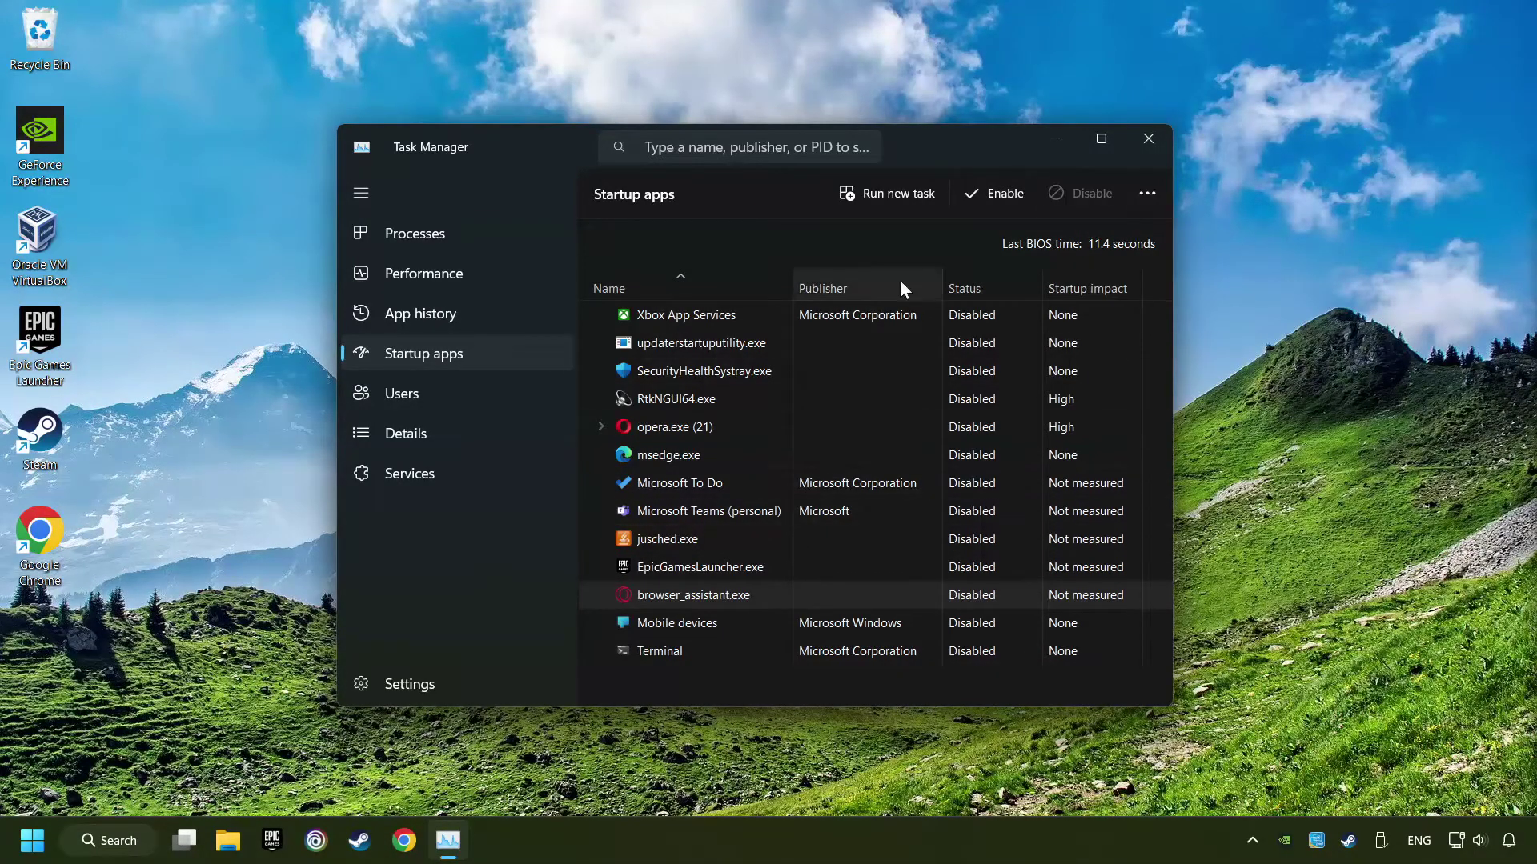
click(1142, 134)
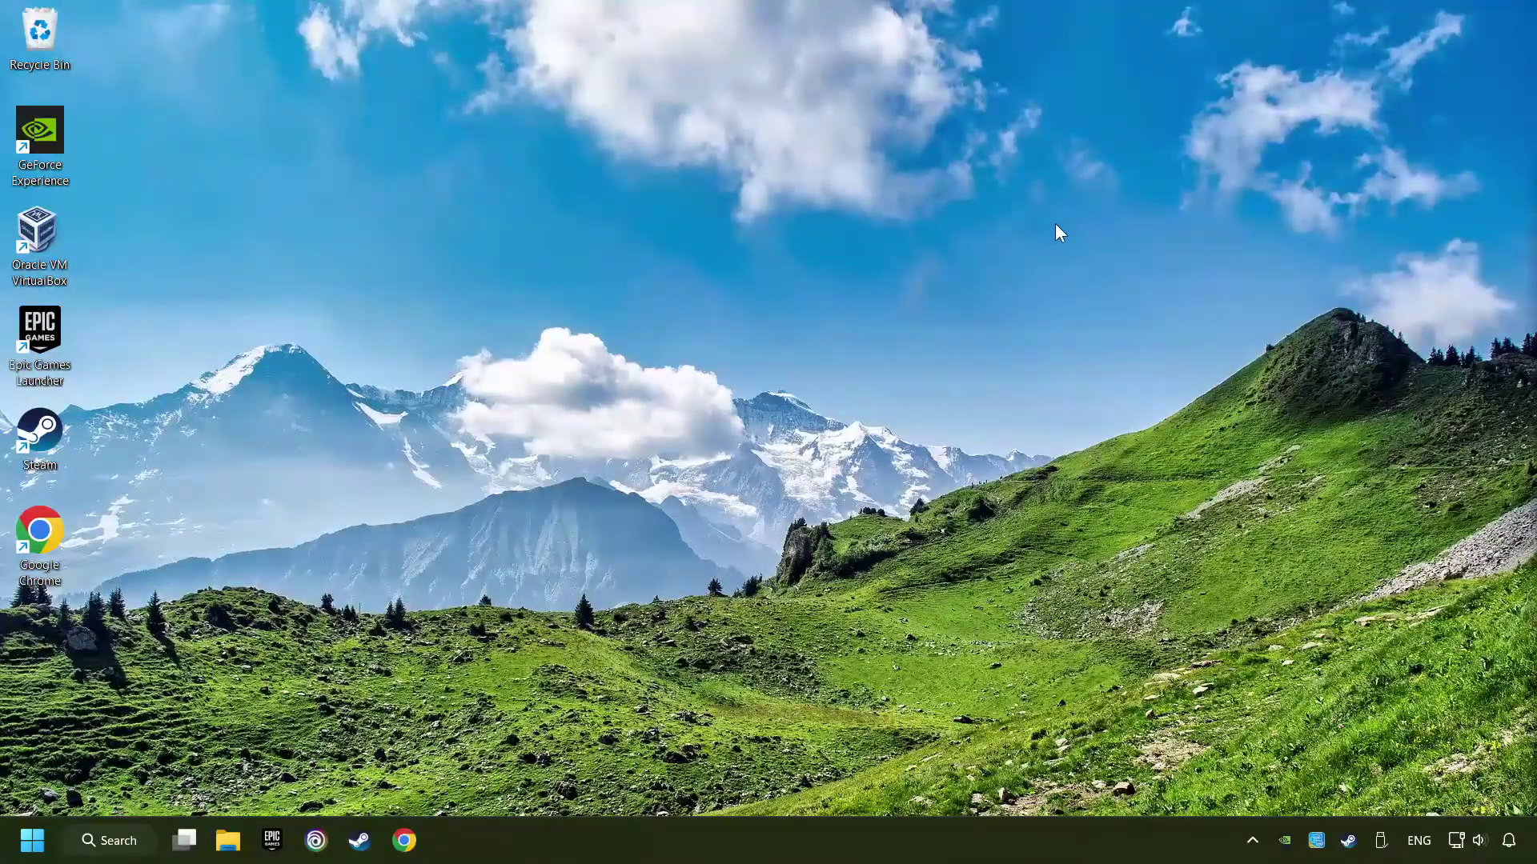
click(109, 841)
text(wind)
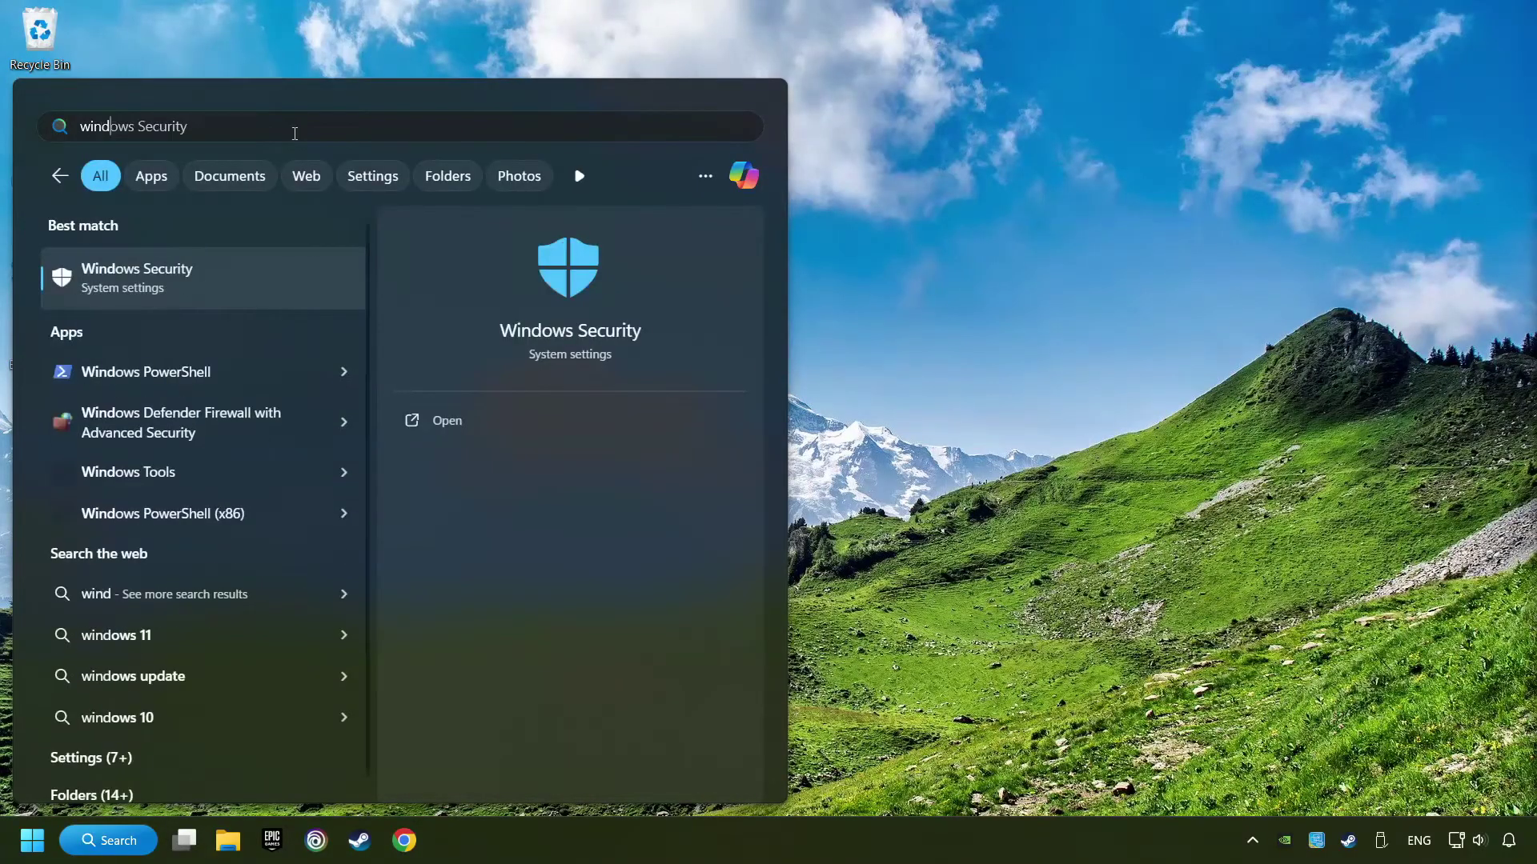
text(ows securitycurity)
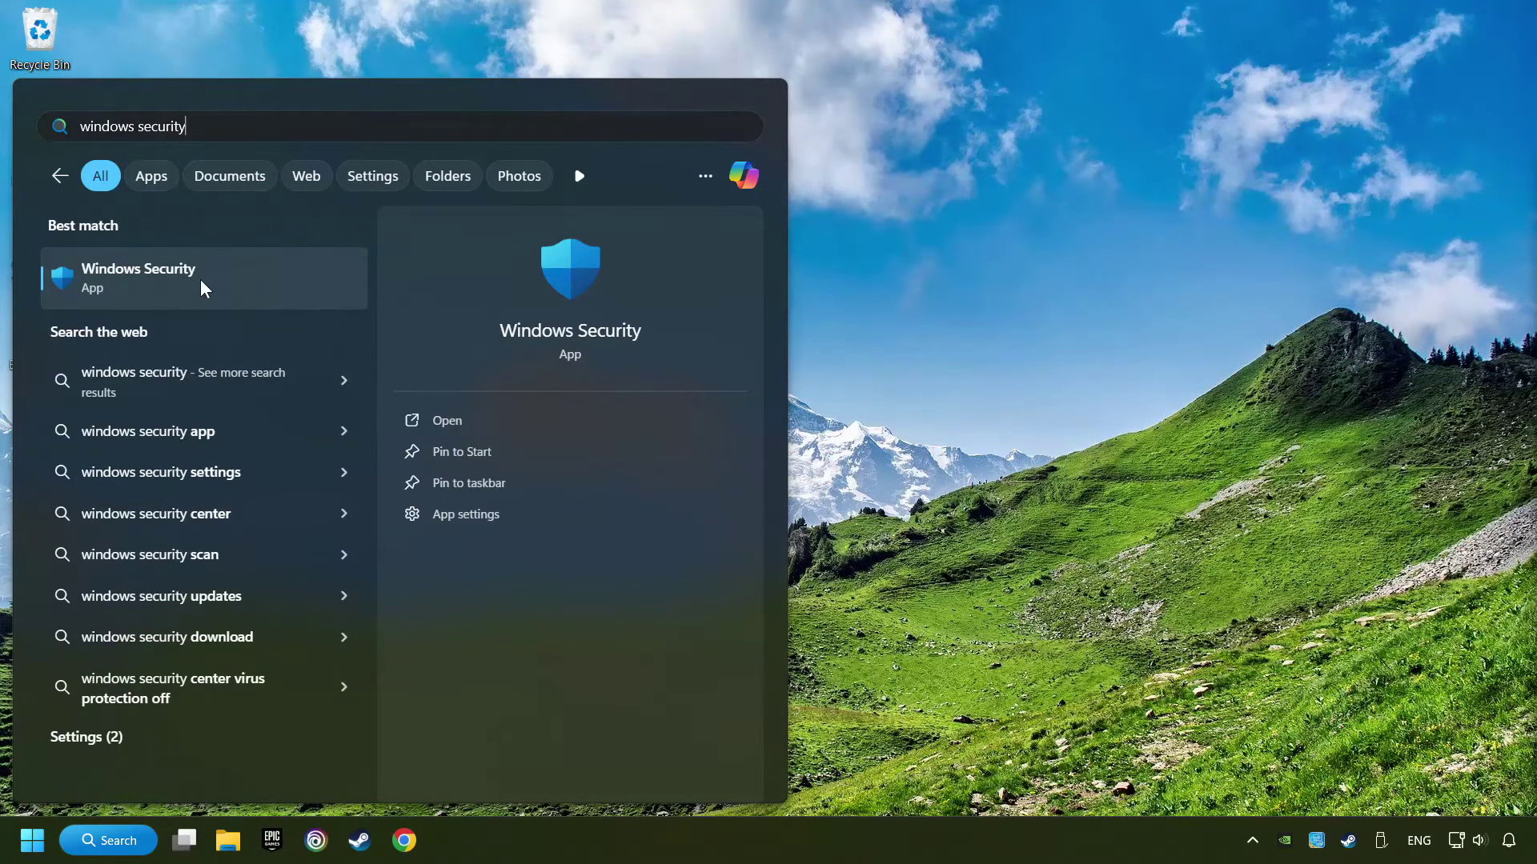
click(311, 278)
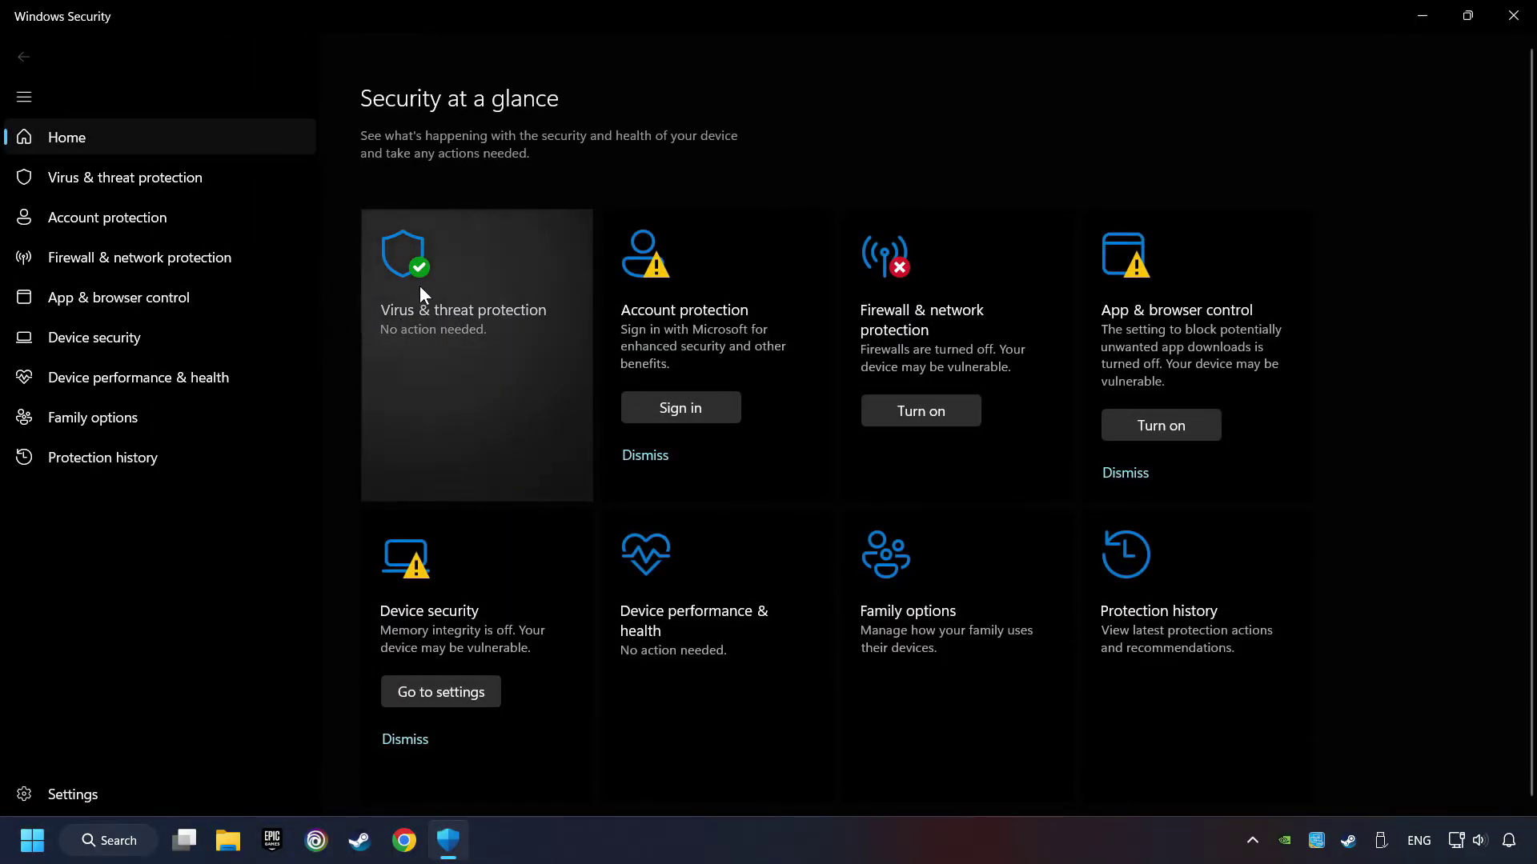
click(498, 345)
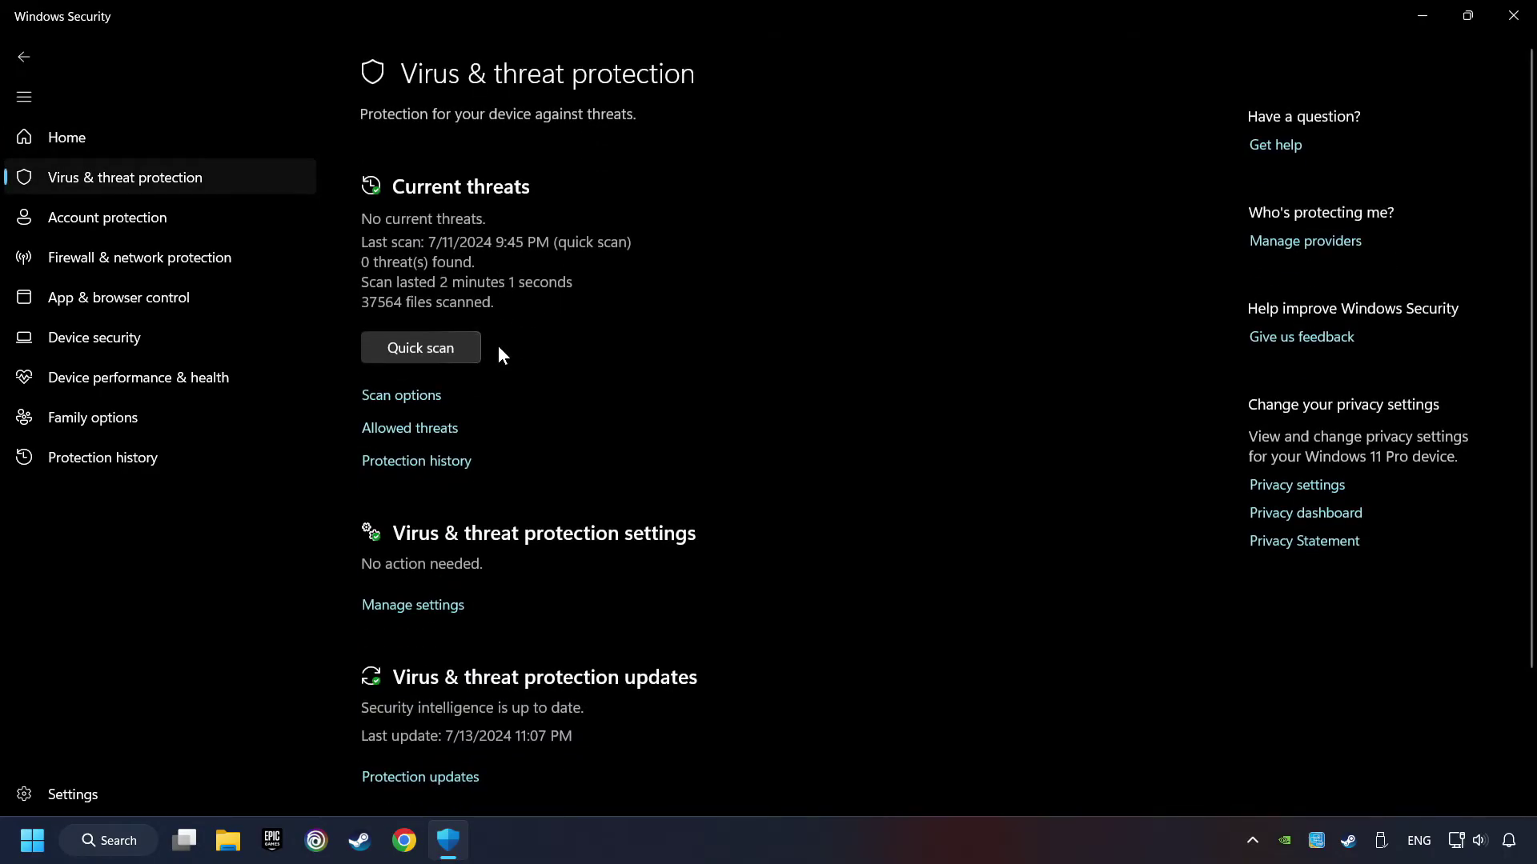
scroll(521, 390, down, 2)
scroll(522, 395, down, 2)
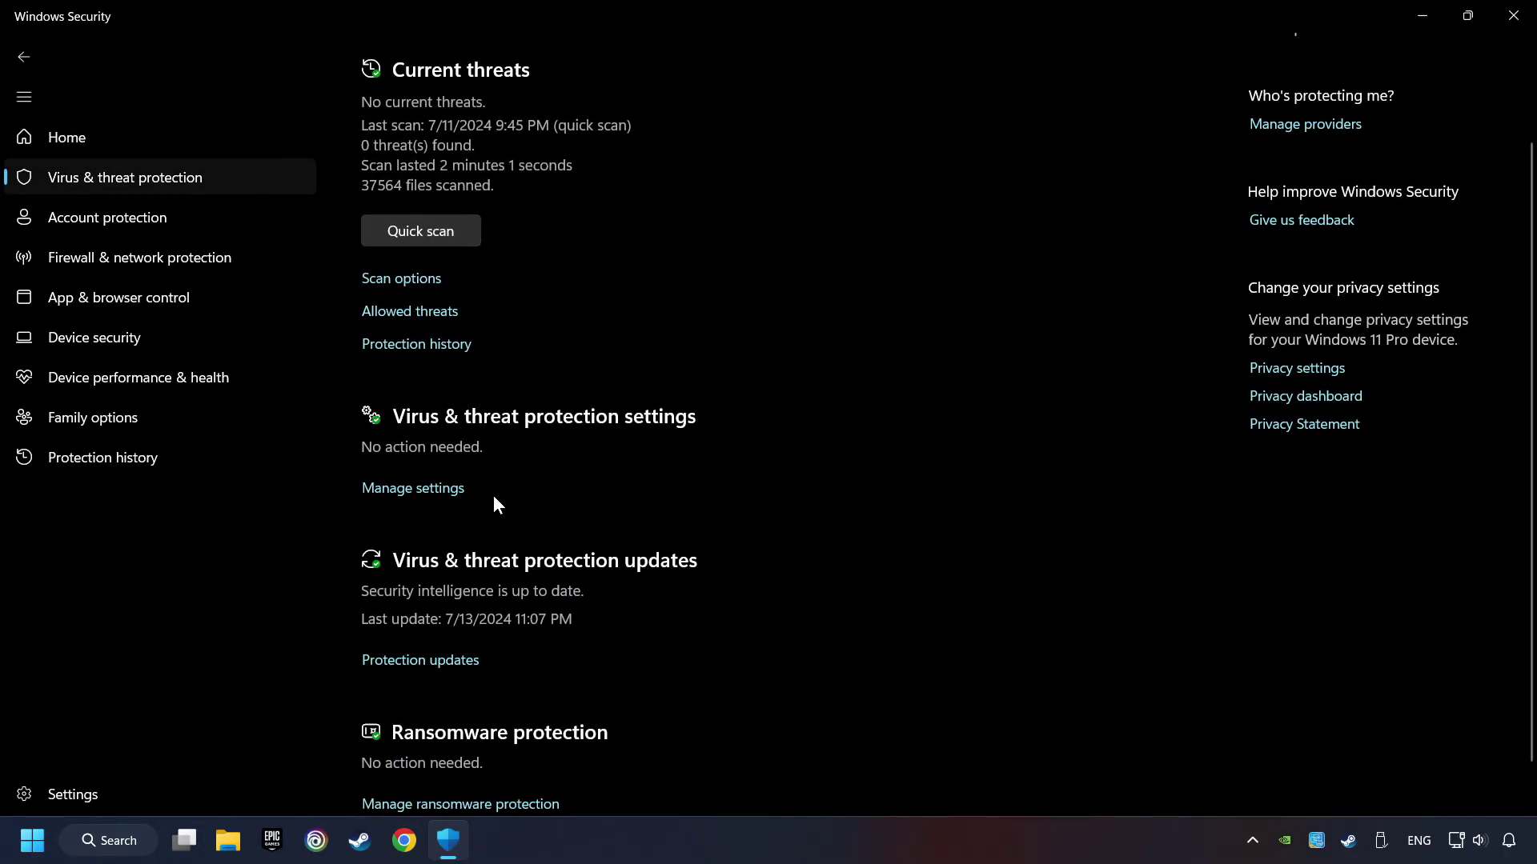
click(449, 493)
scroll(547, 480, down, 10)
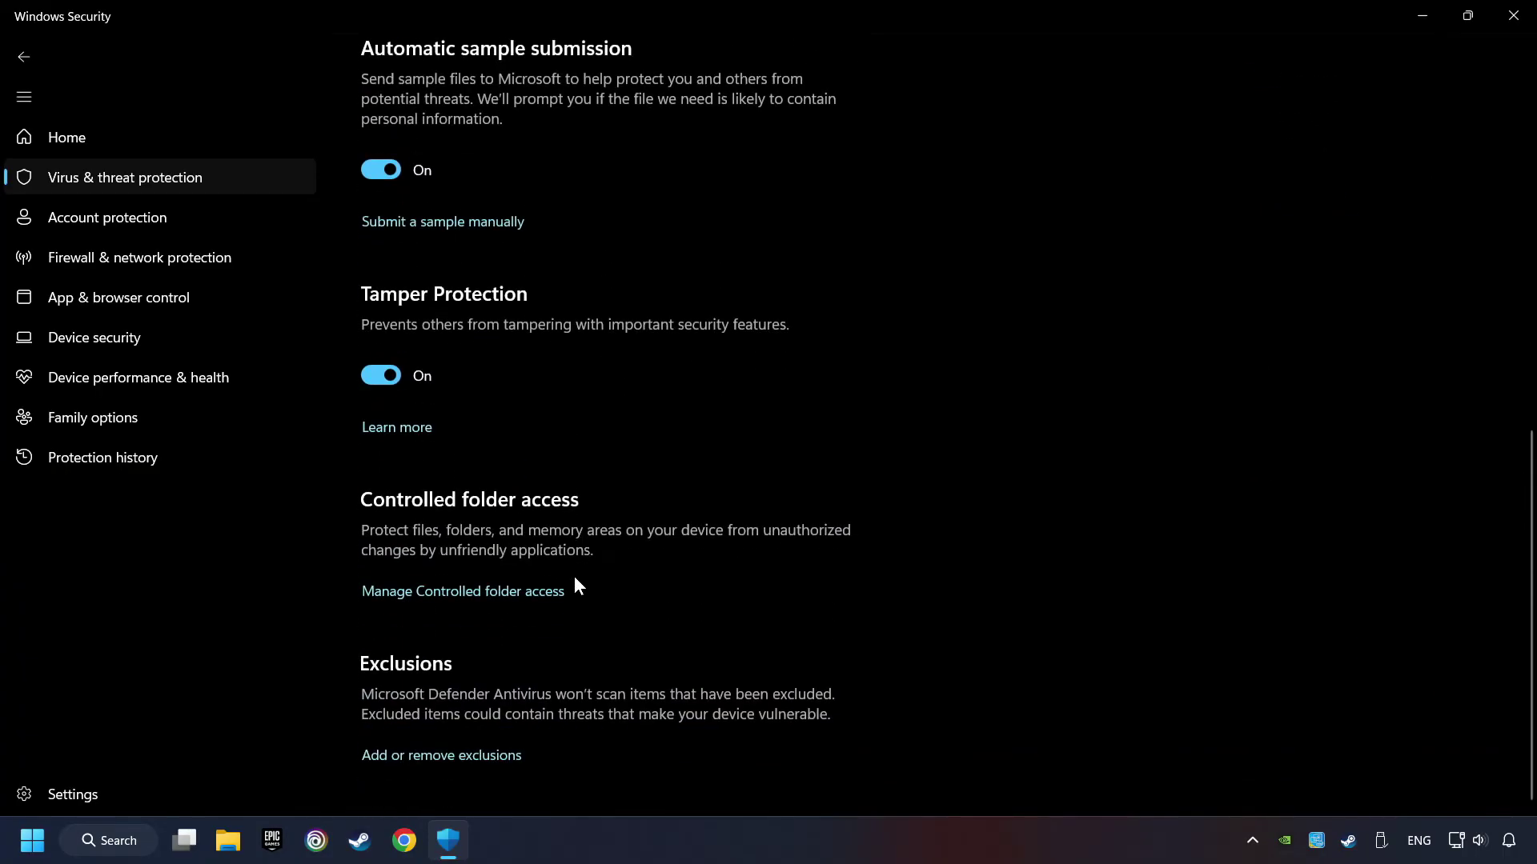
click(466, 756)
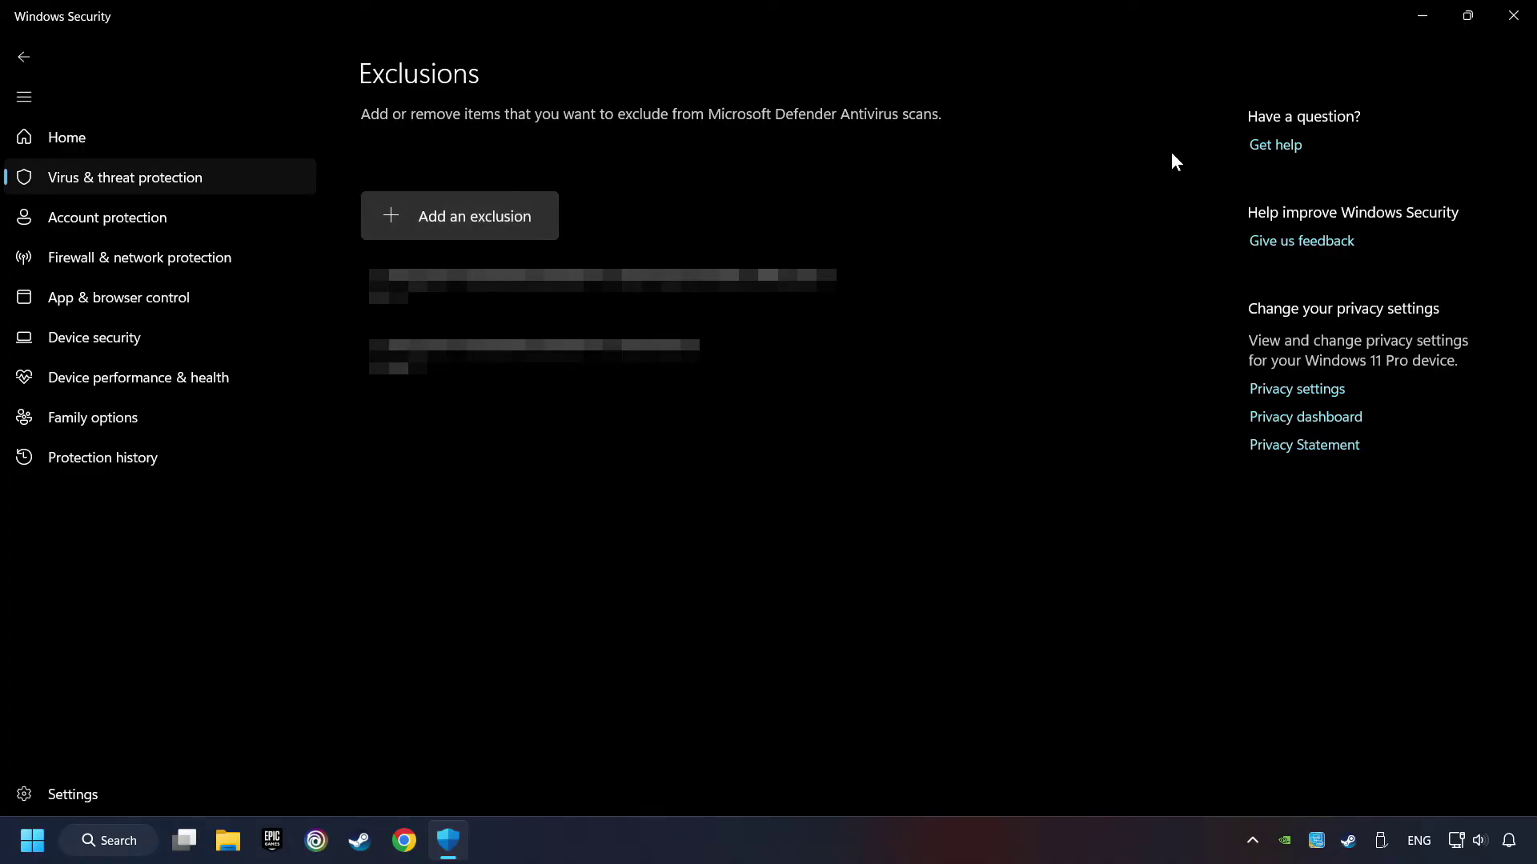
click(1510, 23)
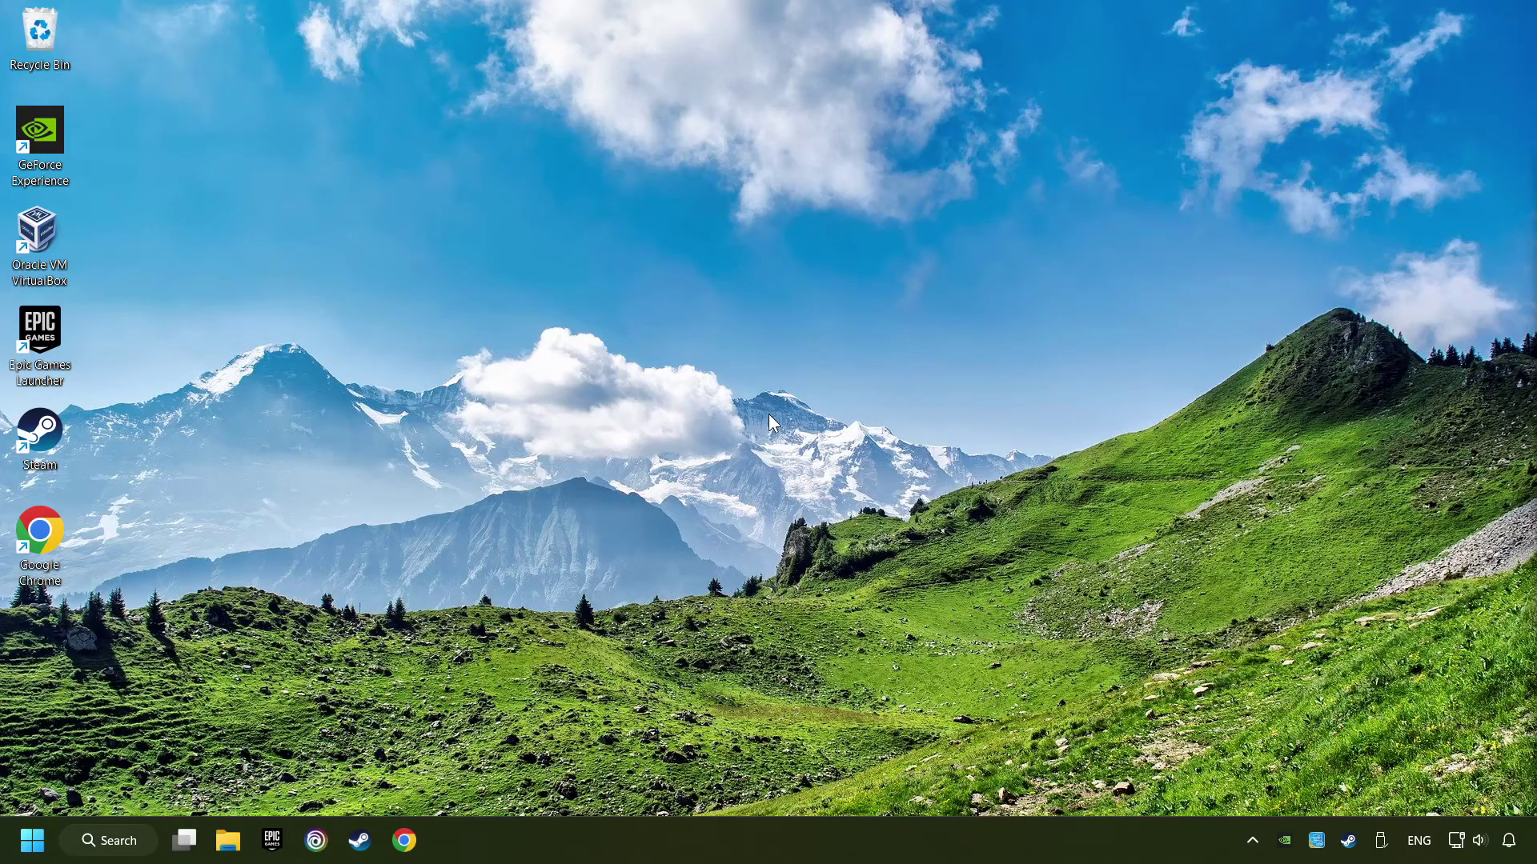
Step: In Allow an app through Windows Firewall, unlock settings, tick Public for GAME.exe, and save
click(113, 841)
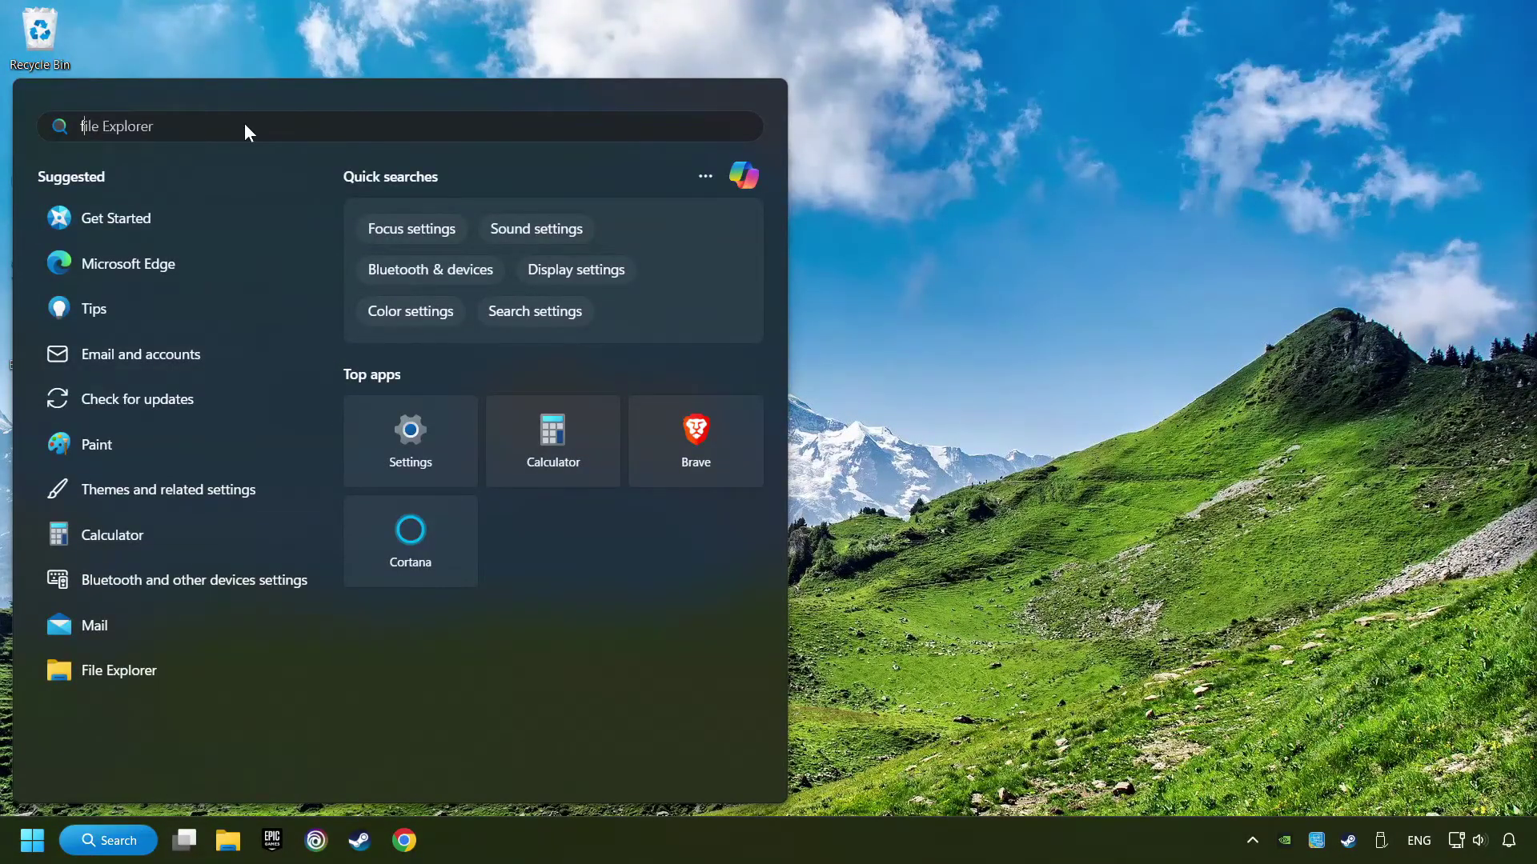
text(firewall)
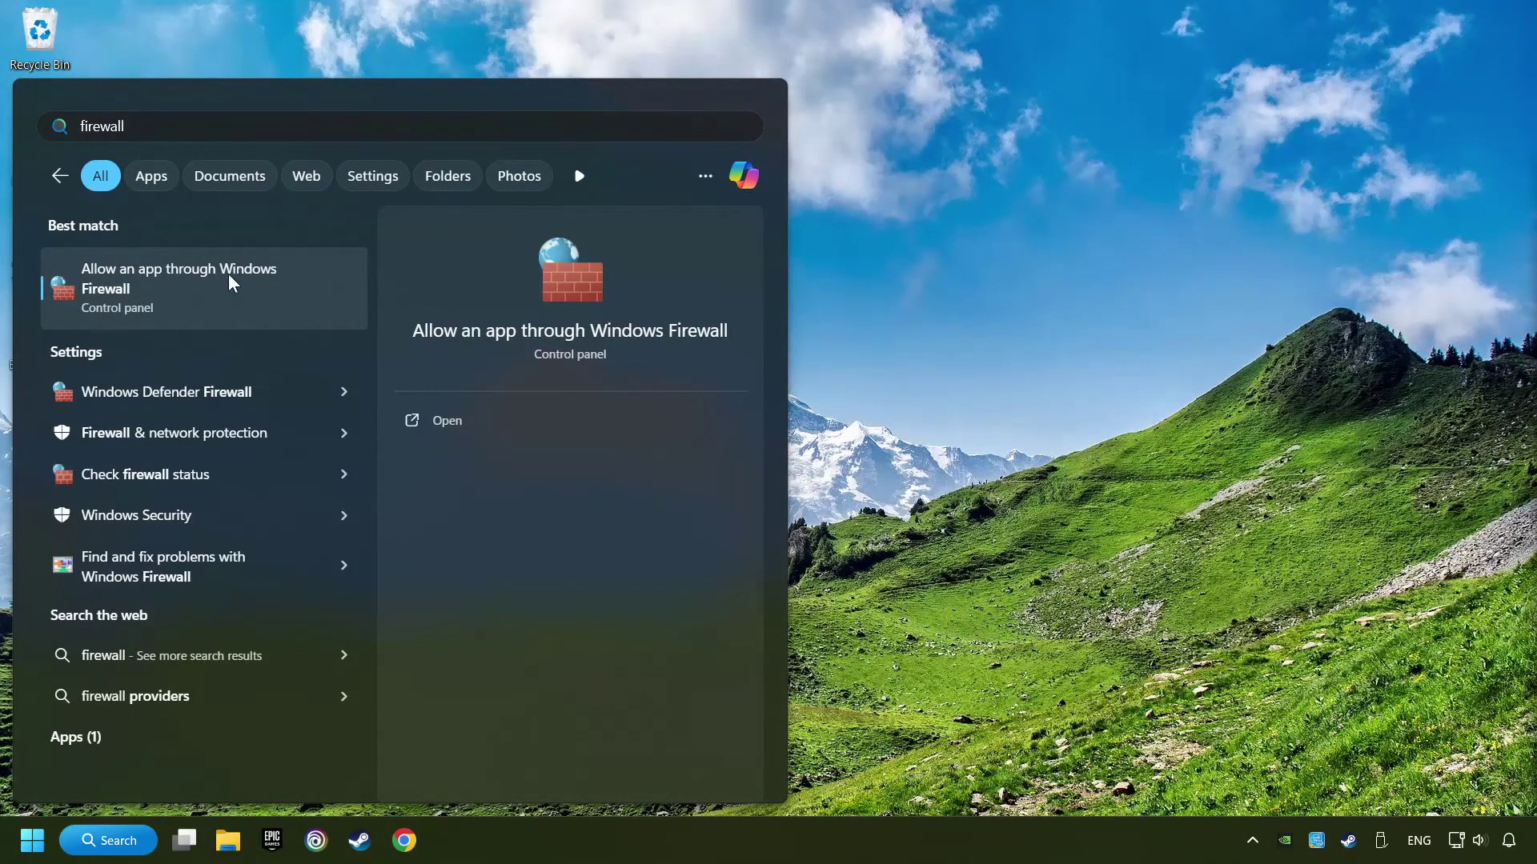
click(318, 277)
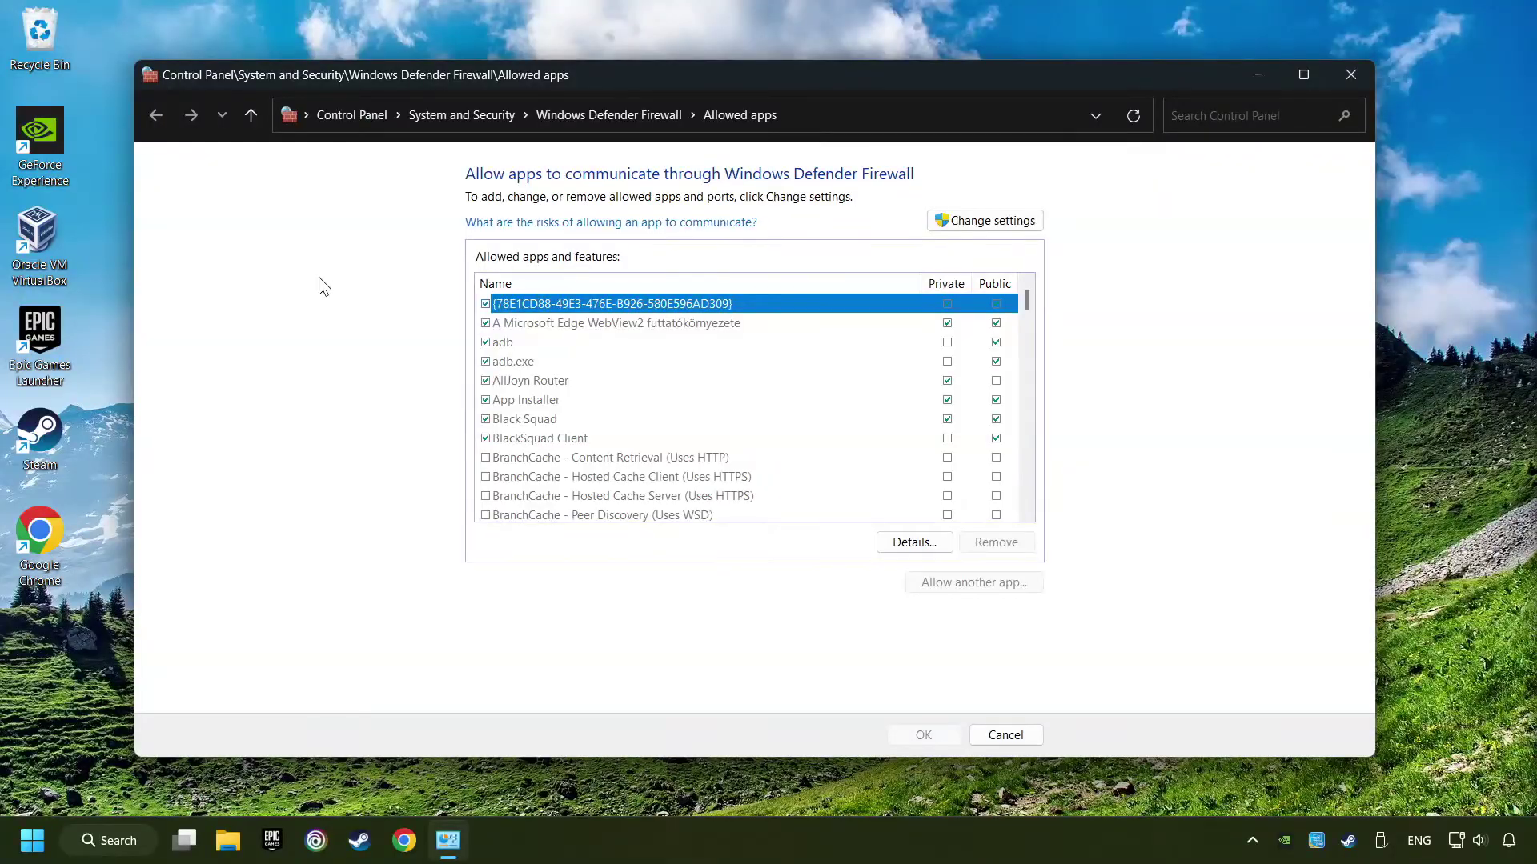
click(1010, 226)
mouse_move(1026, 304)
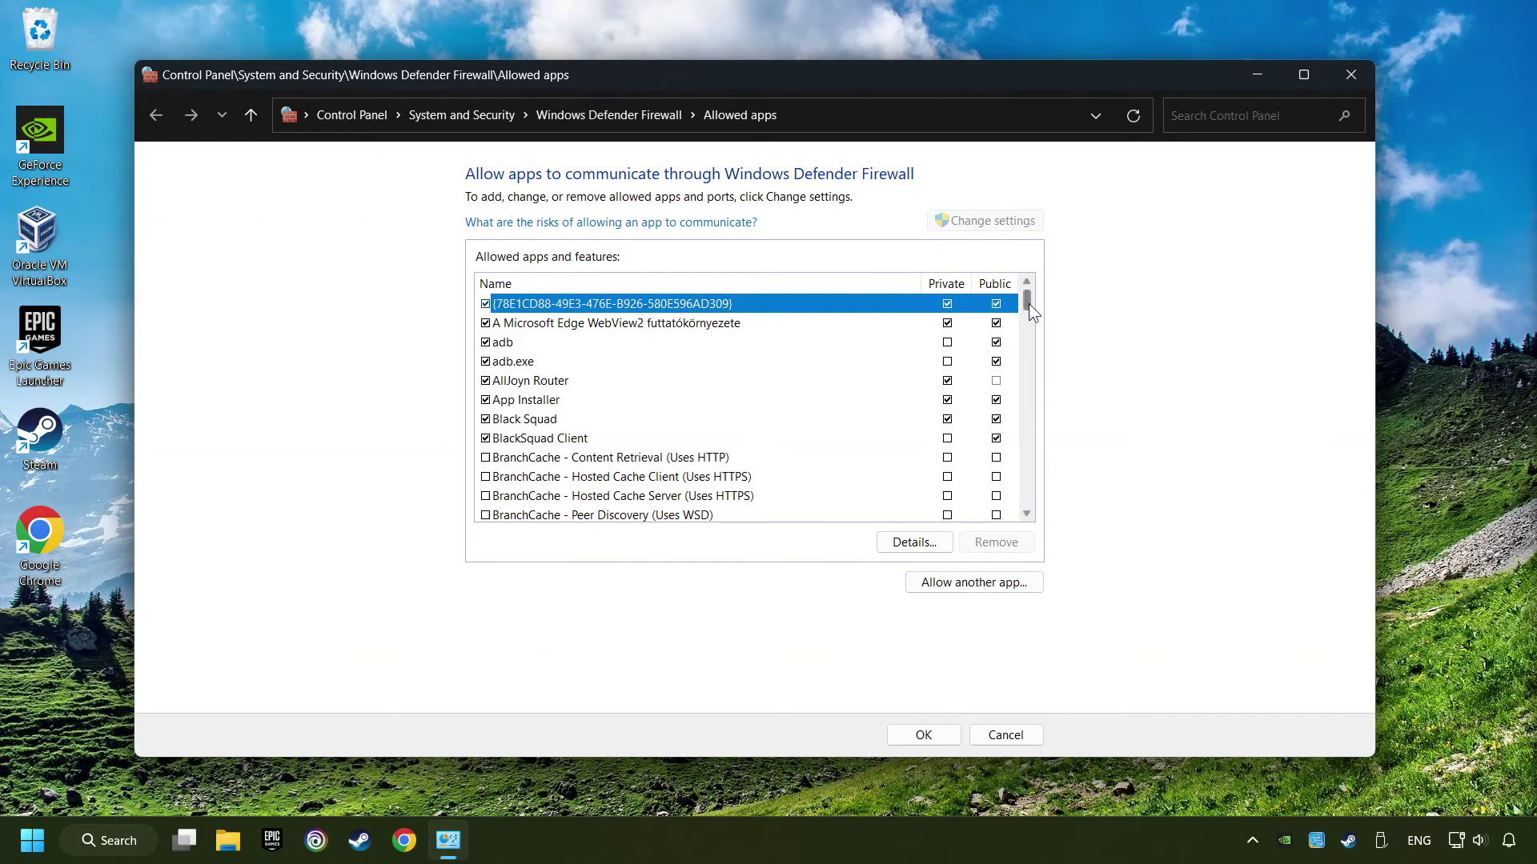
mouse_move(1026, 304)
mouse_down()
mouse_move(1021, 379)
mouse_move(1025, 331)
mouse_up()
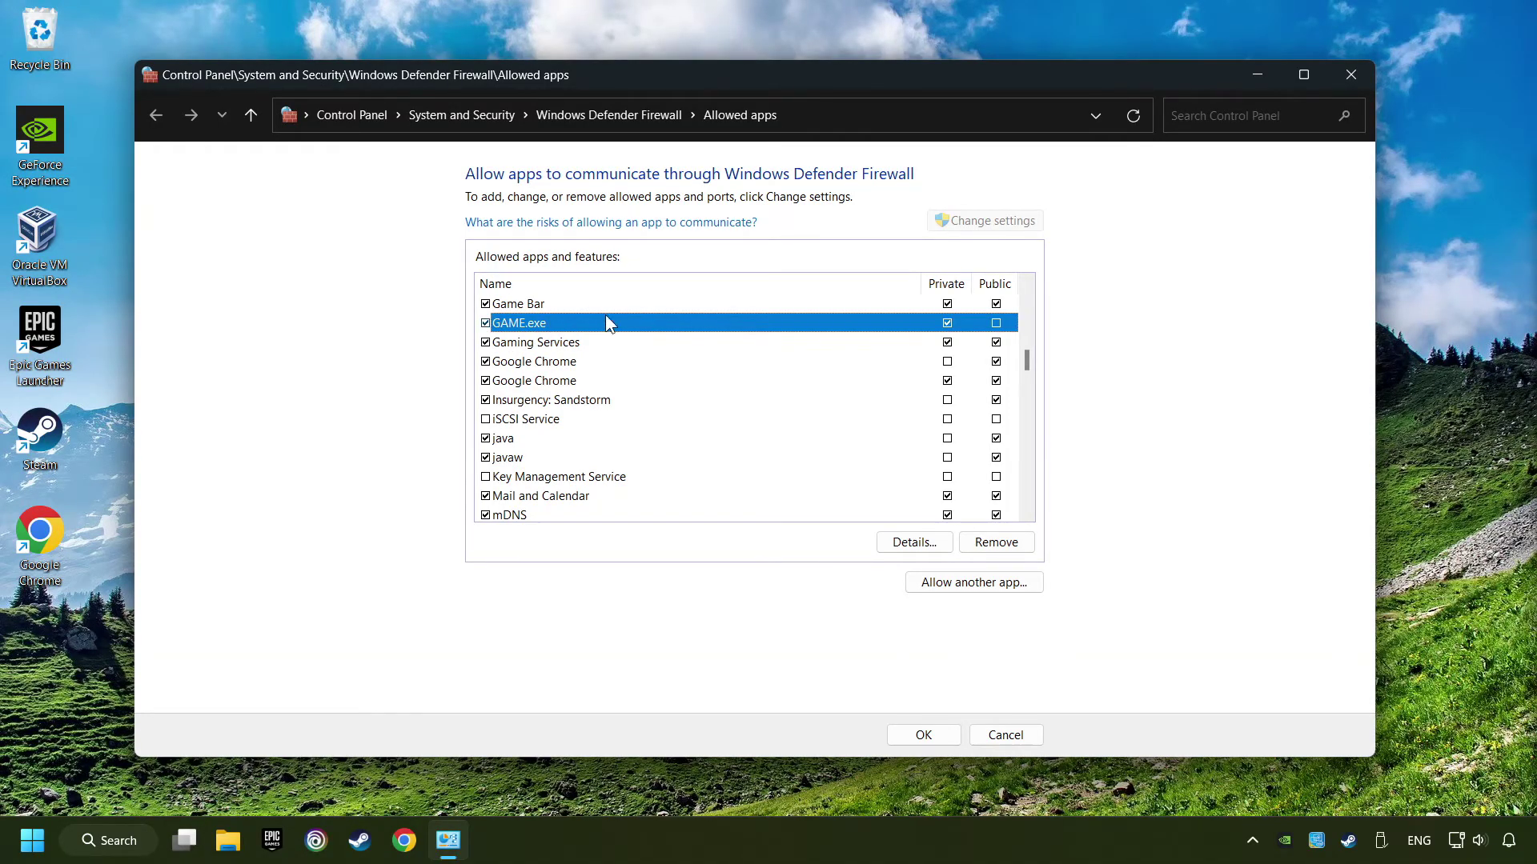
click(995, 325)
click(924, 735)
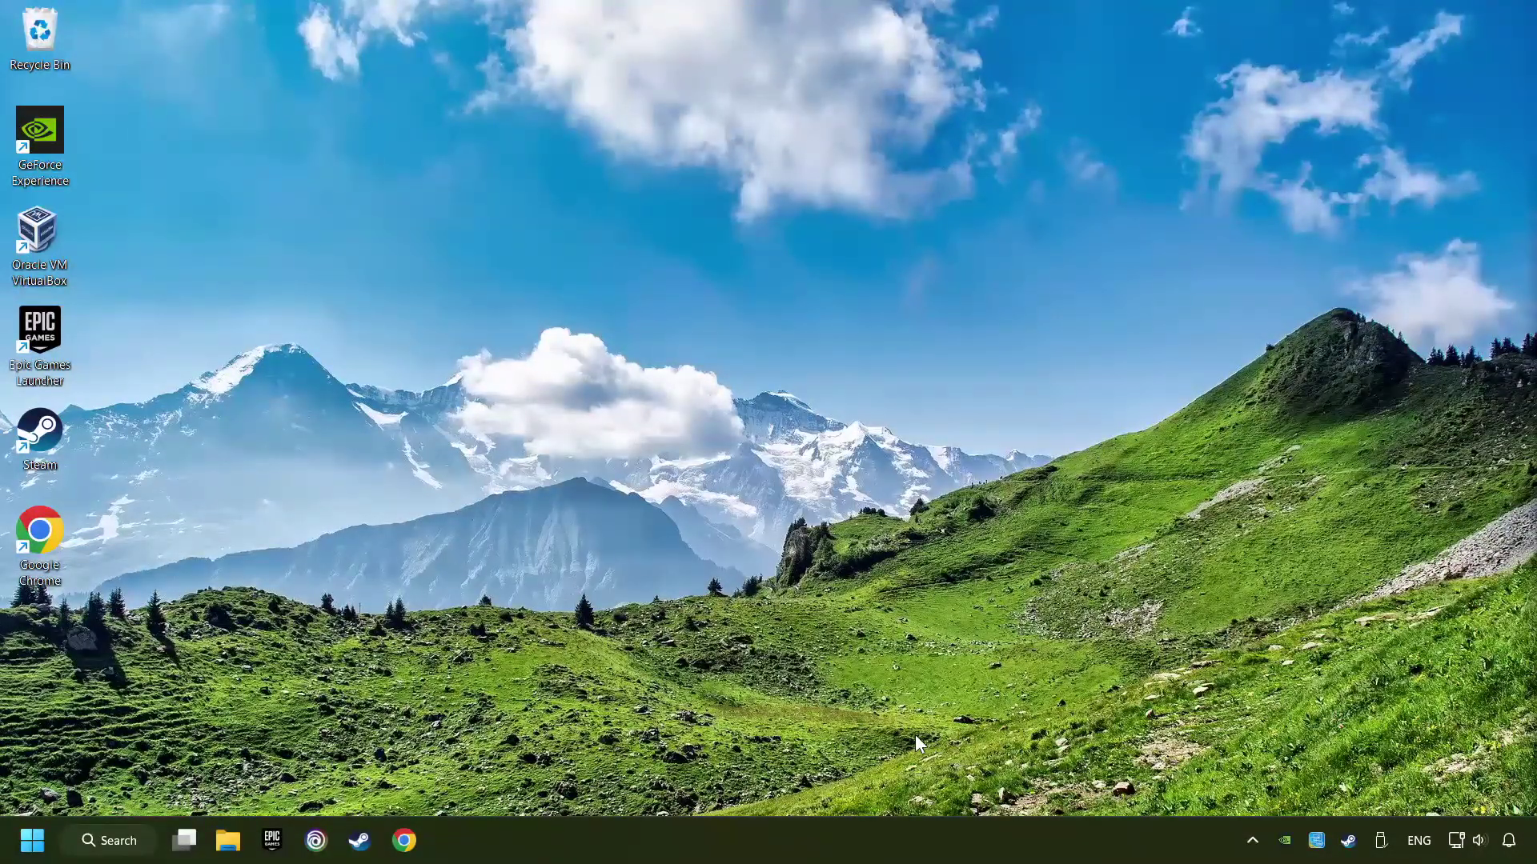
Step: Launch Command Prompt as administrator and run sfc /scannow
click(119, 840)
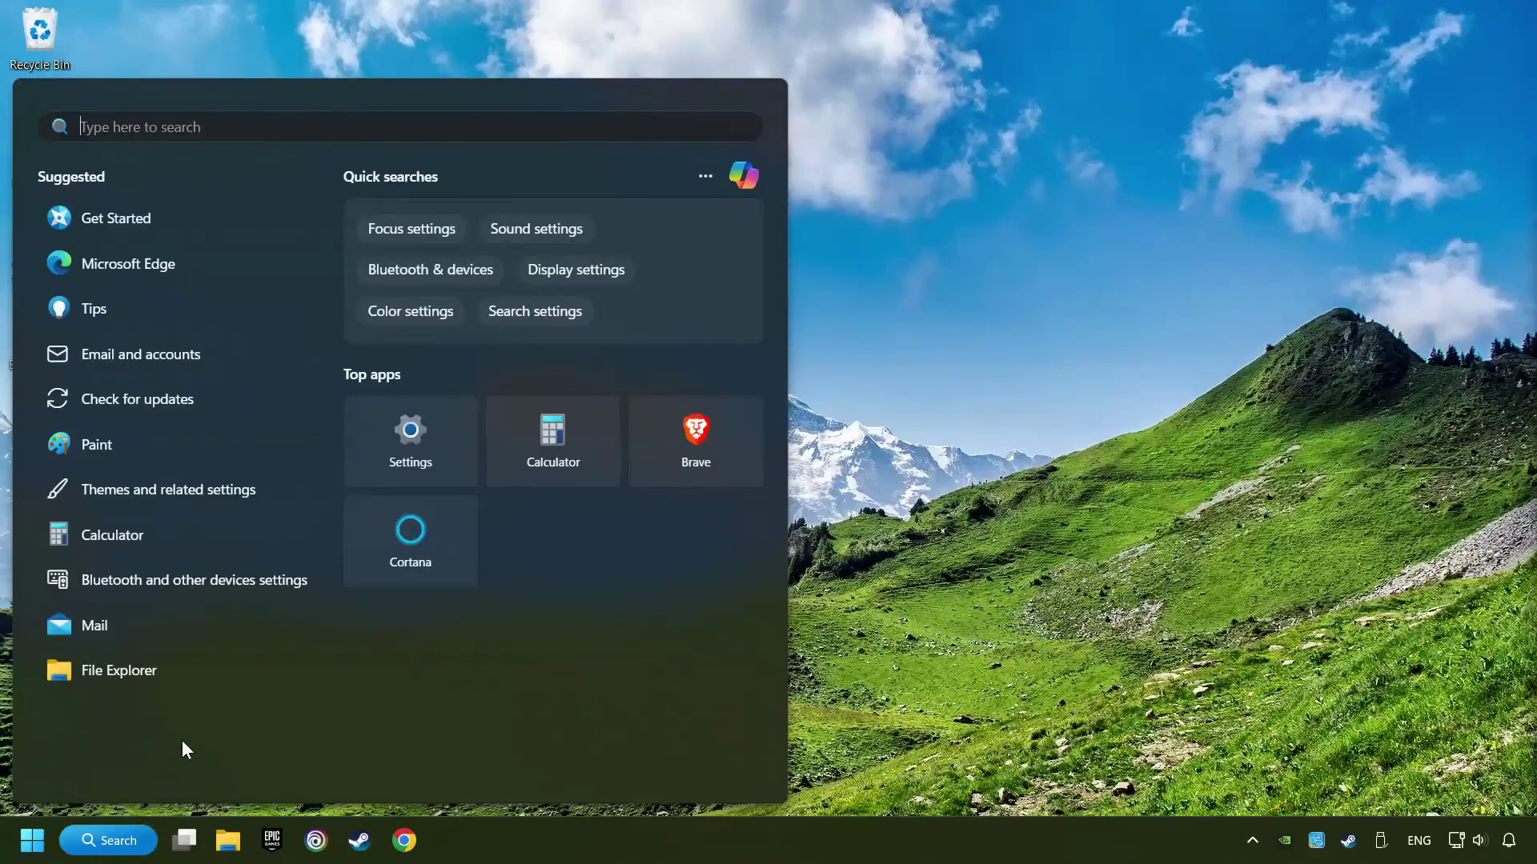
text(cmd)
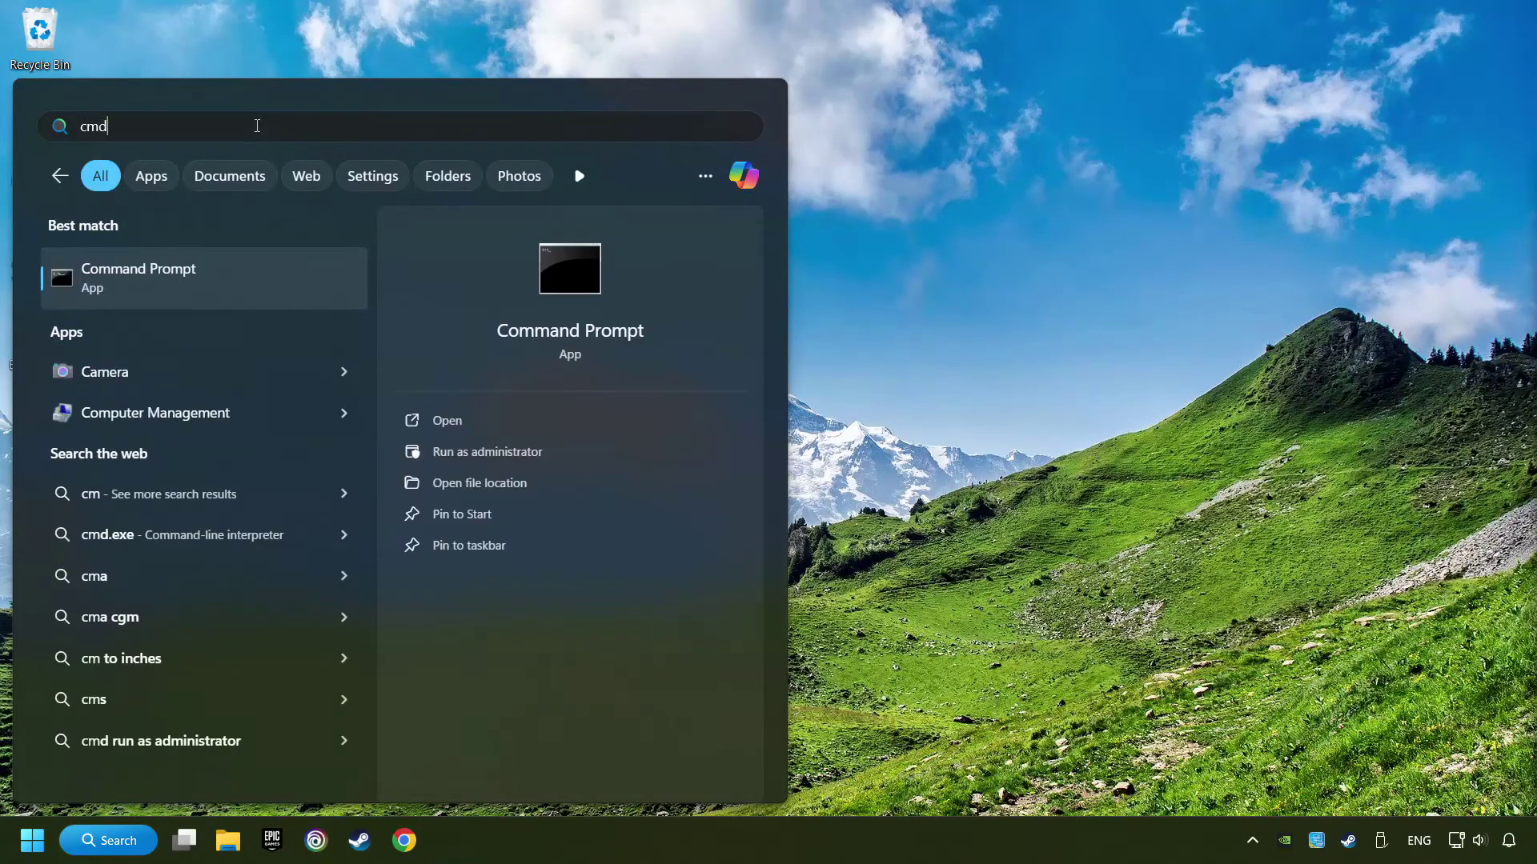
right_click(299, 274)
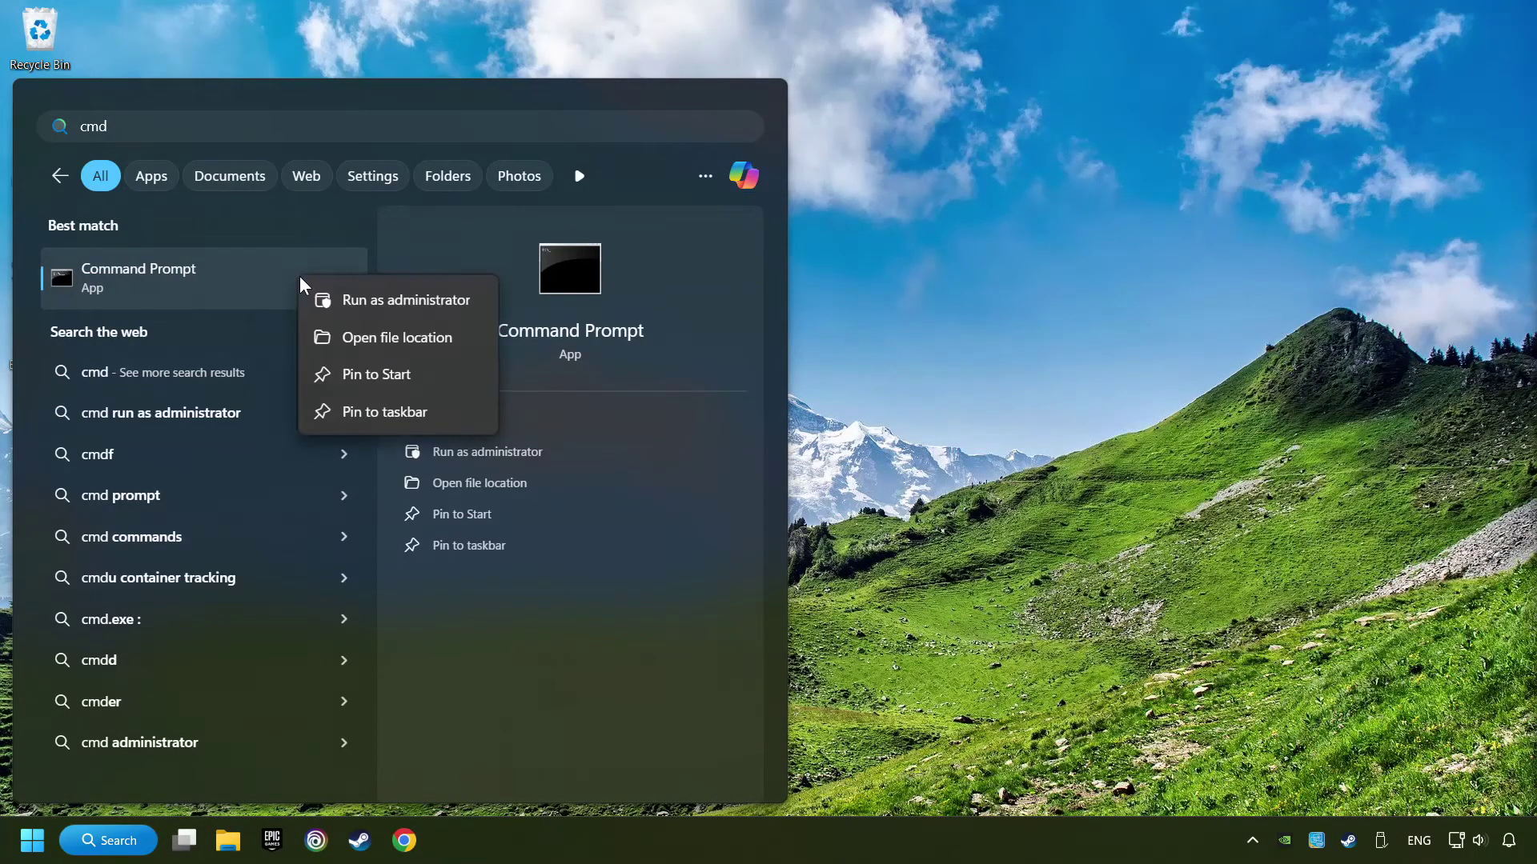
click(386, 297)
drag(433, 160, 552, 167)
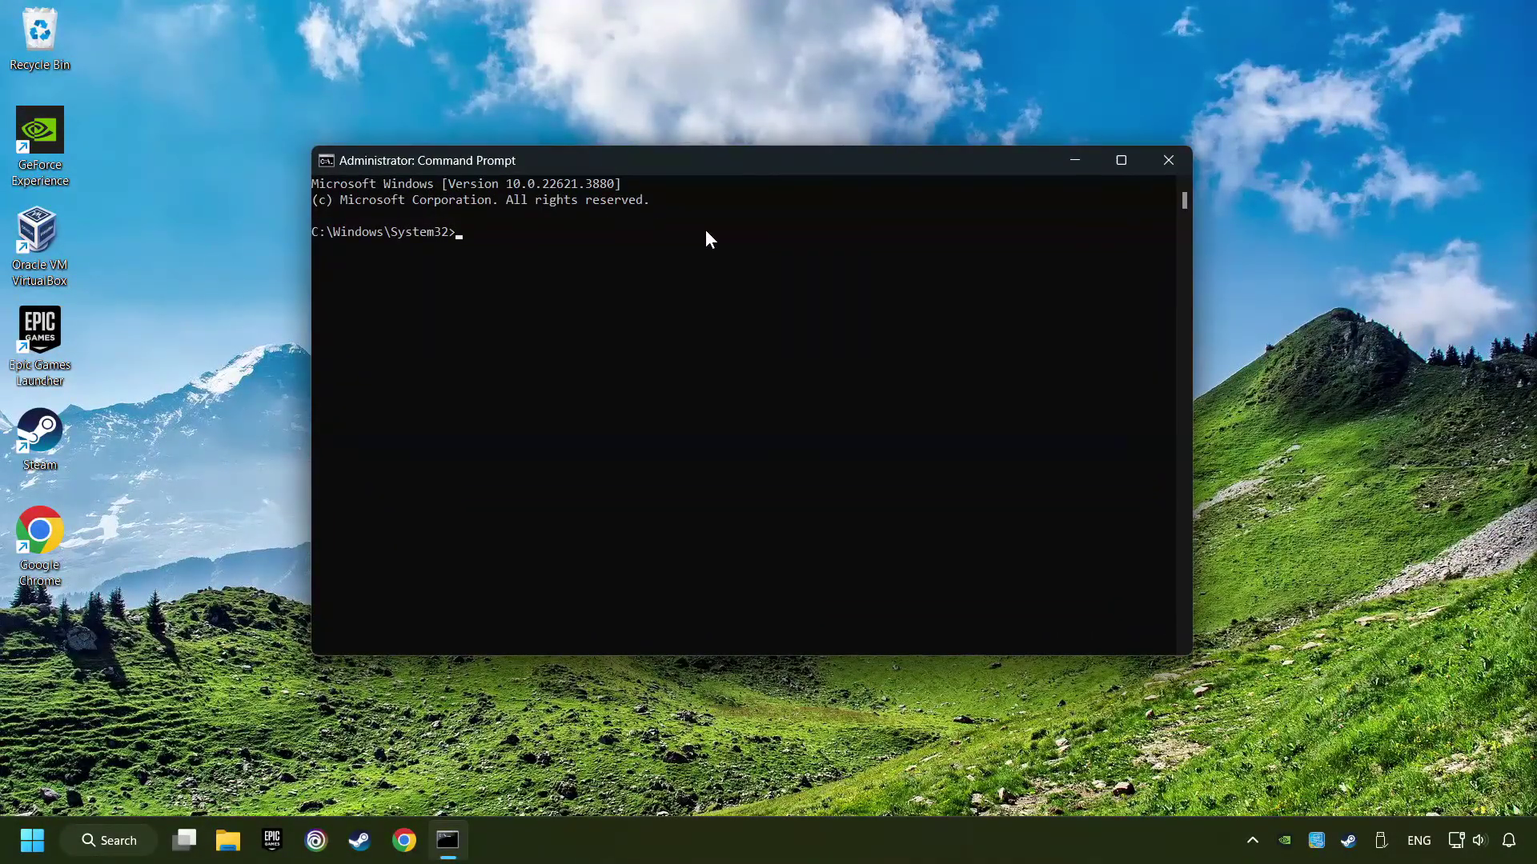
text(sfc /scannow)
key(Return)
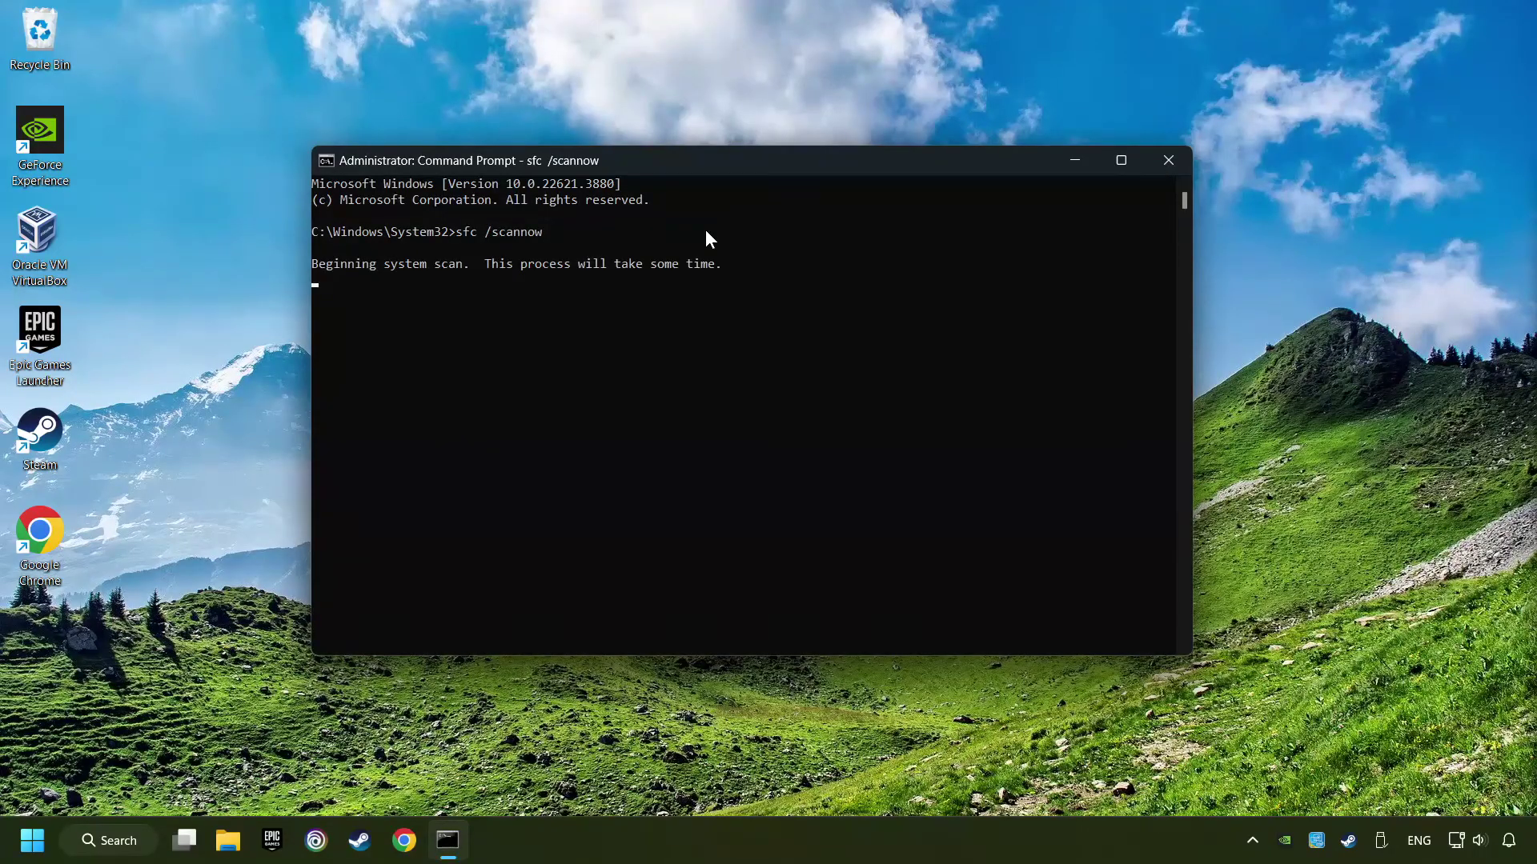